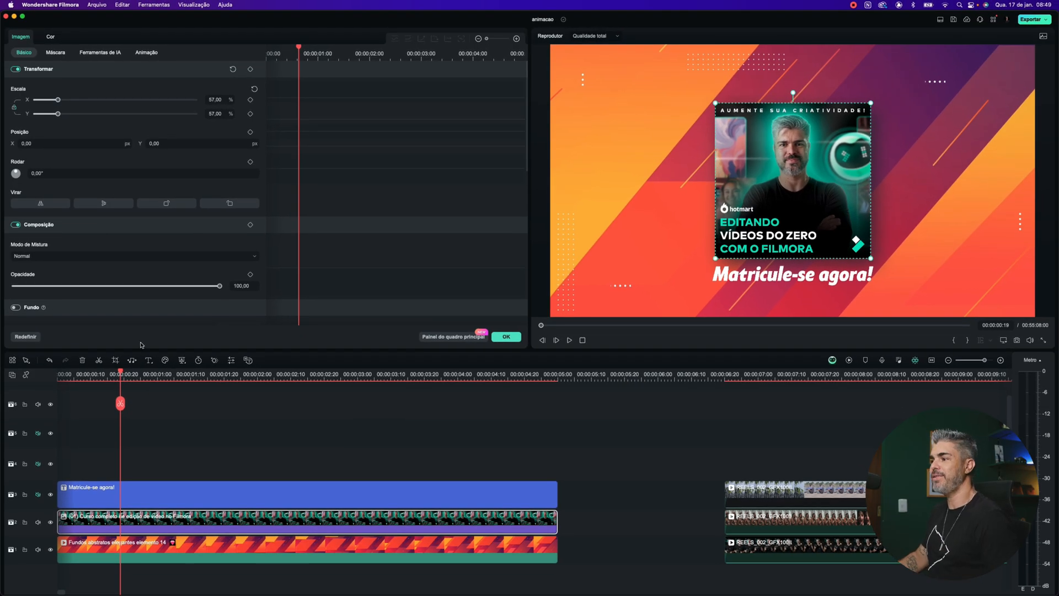
Add a position keyframe to the course image at about 00:00:00:25 with X and Y at 0.
{"action": "left_click", "coordinate": [123, 375]}
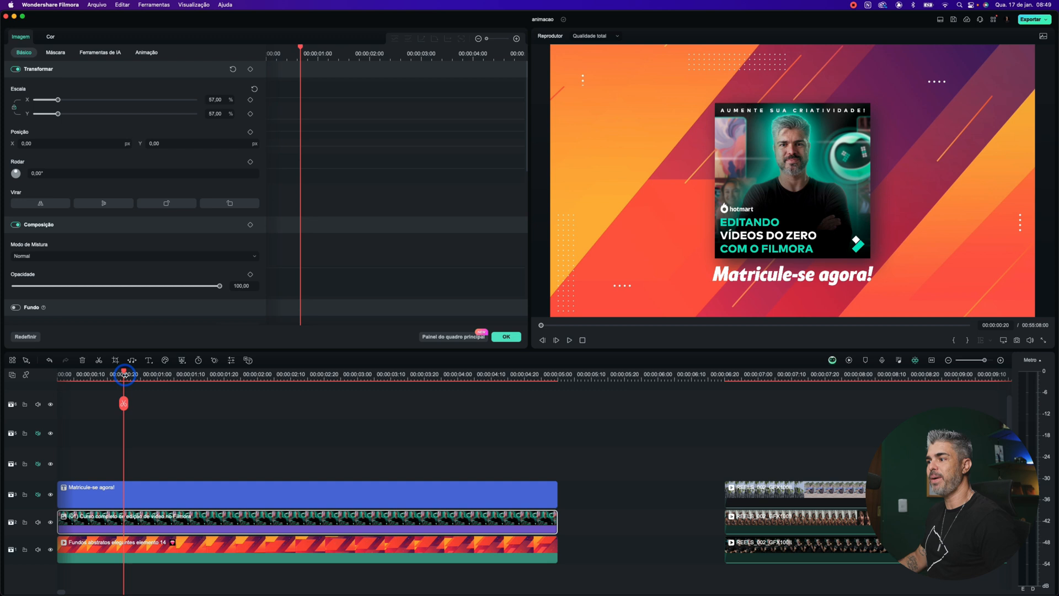
{"action": "left_click", "coordinate": [140, 376]}
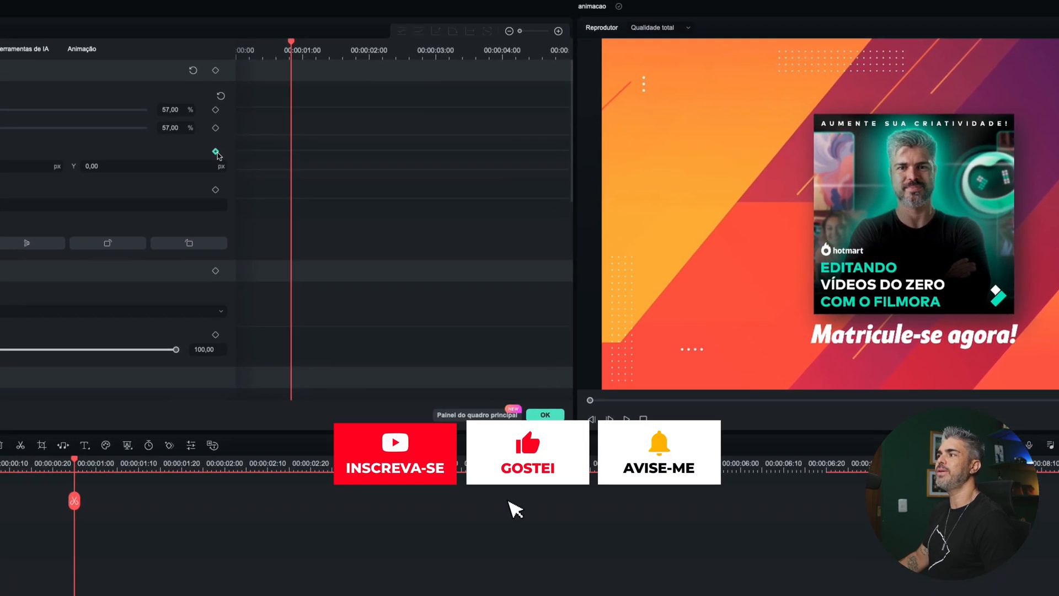
{"action": "left_click", "coordinate": [216, 152]}
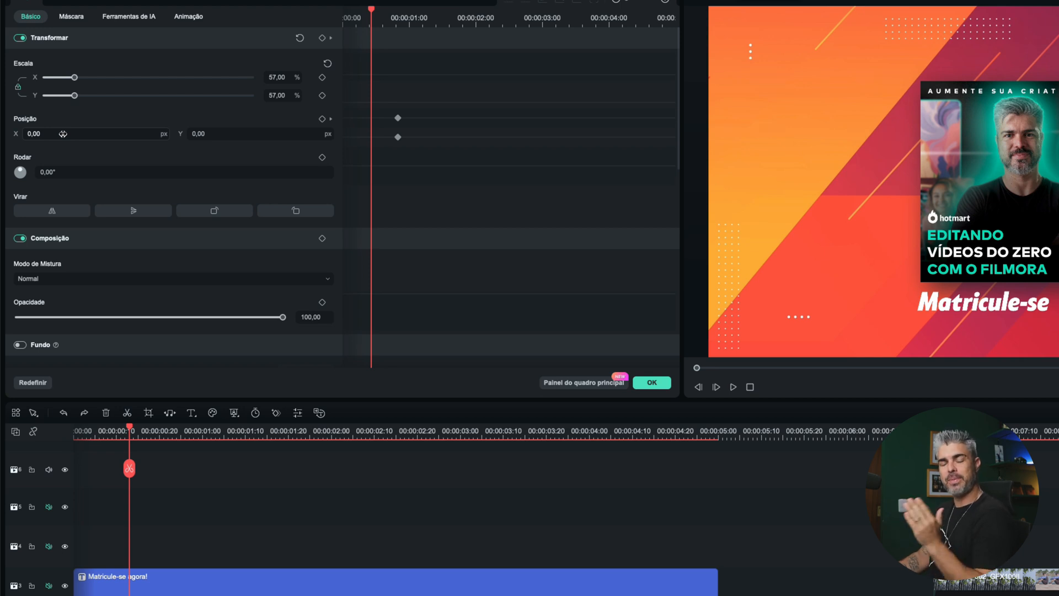
Set the image's X position to -2629 px at about 00:00:00:13 for an off-screen start, and play the entrance.
{"action": "left_click_drag", "start_coordinate": [108, 134], "coordinate": [131, 133]}
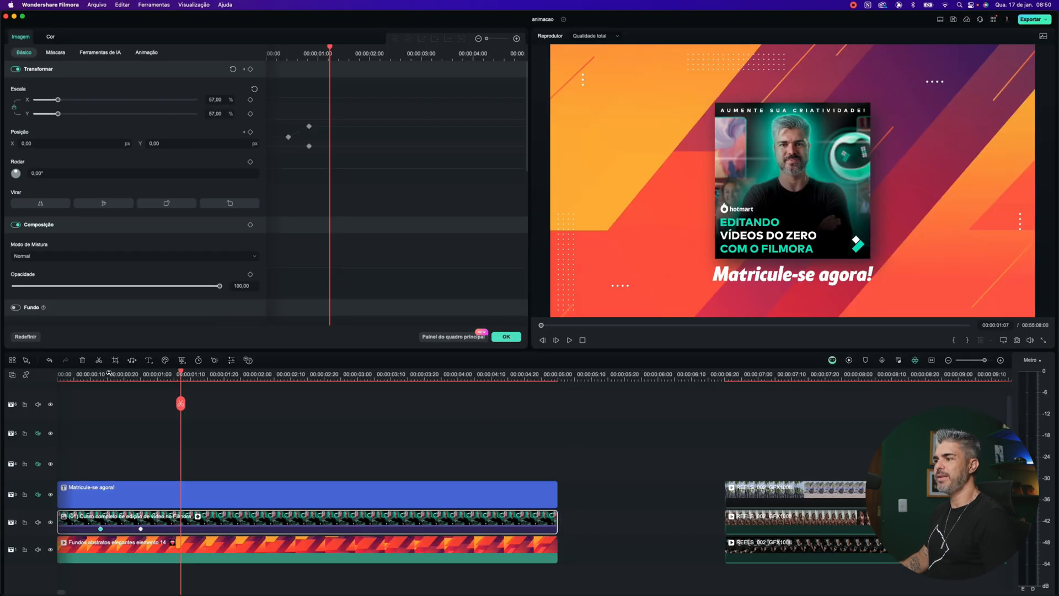
{"action": "left_click", "coordinate": [100, 374]}
{"action": "key", "text": "space"}
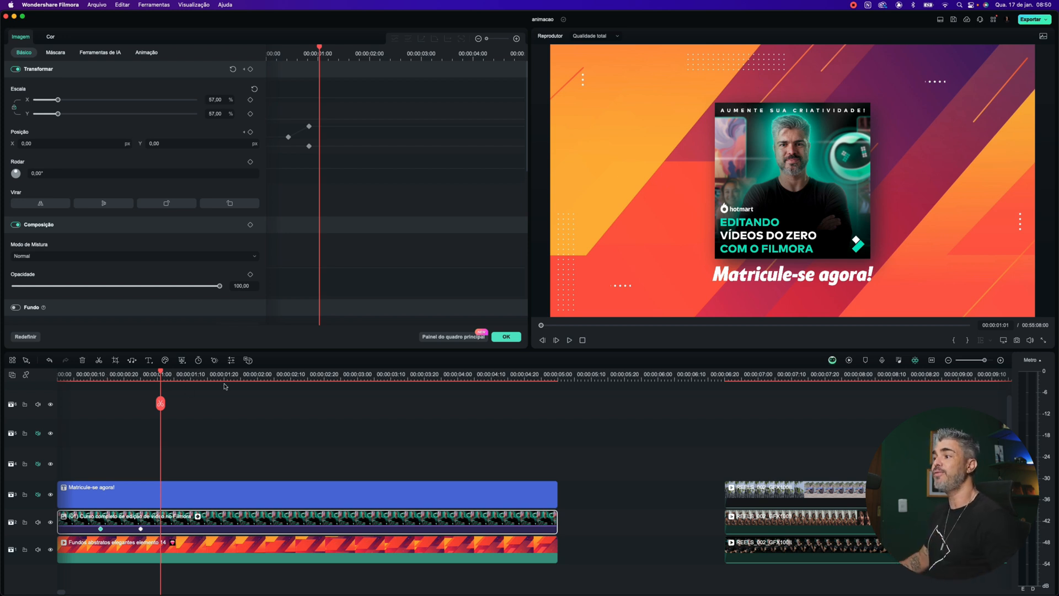
Add a position keyframe at 00:00:03:24 to hold the image centred before its exit.
{"action": "left_click", "coordinate": [410, 375]}
{"action": "left_click_drag", "start_coordinate": [412, 375], "coordinate": [437, 374]}
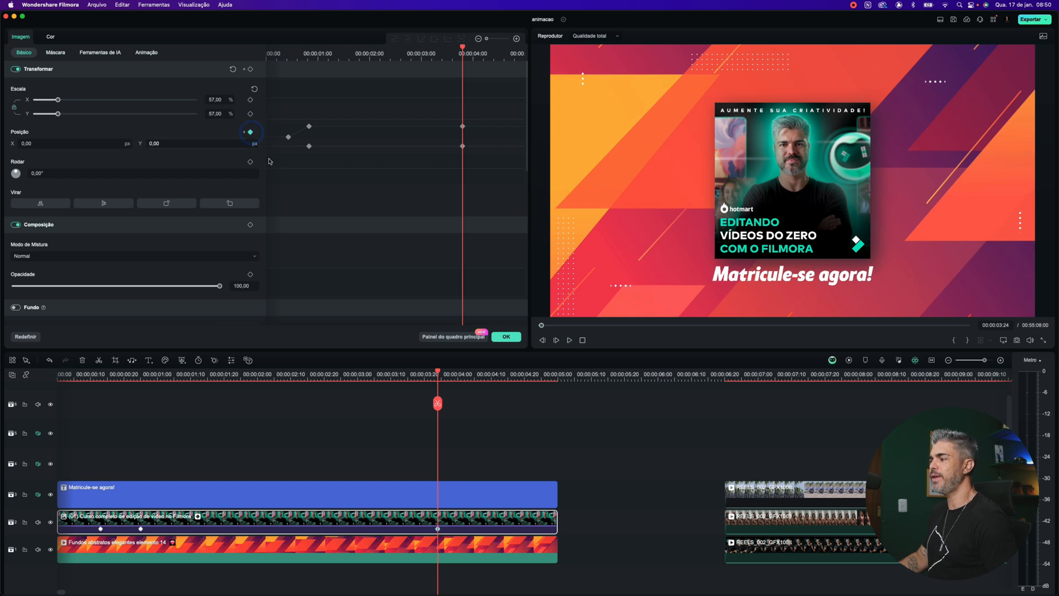
{"action": "key", "text": "space"}
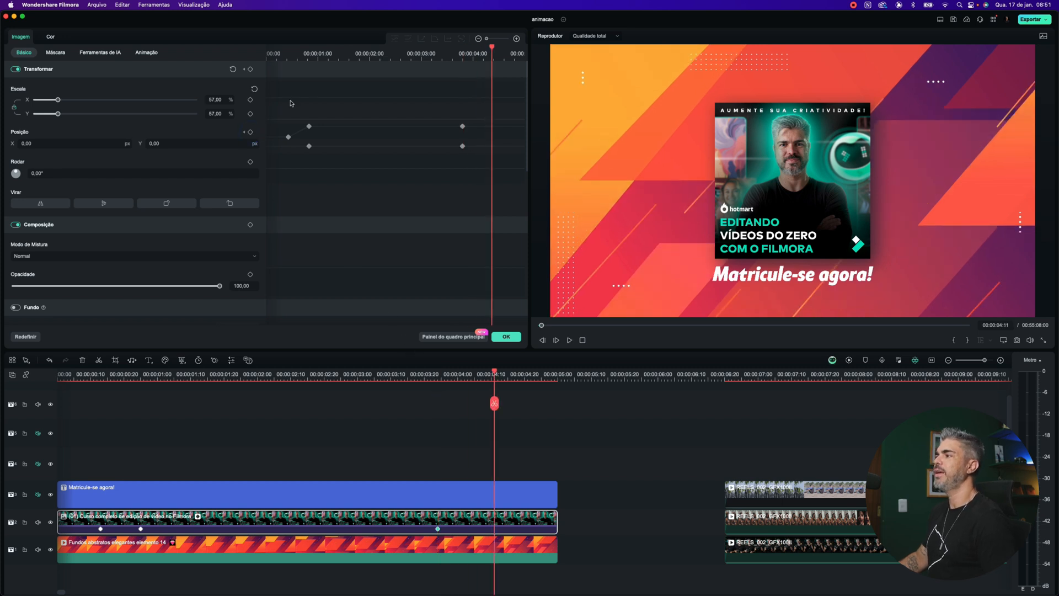
Set the image's X position to about 2568 px at 00:00:04:11 so it exits the frame, and play the animation.
{"action": "left_click_drag", "start_coordinate": [42, 143], "coordinate": [1055, 151]}
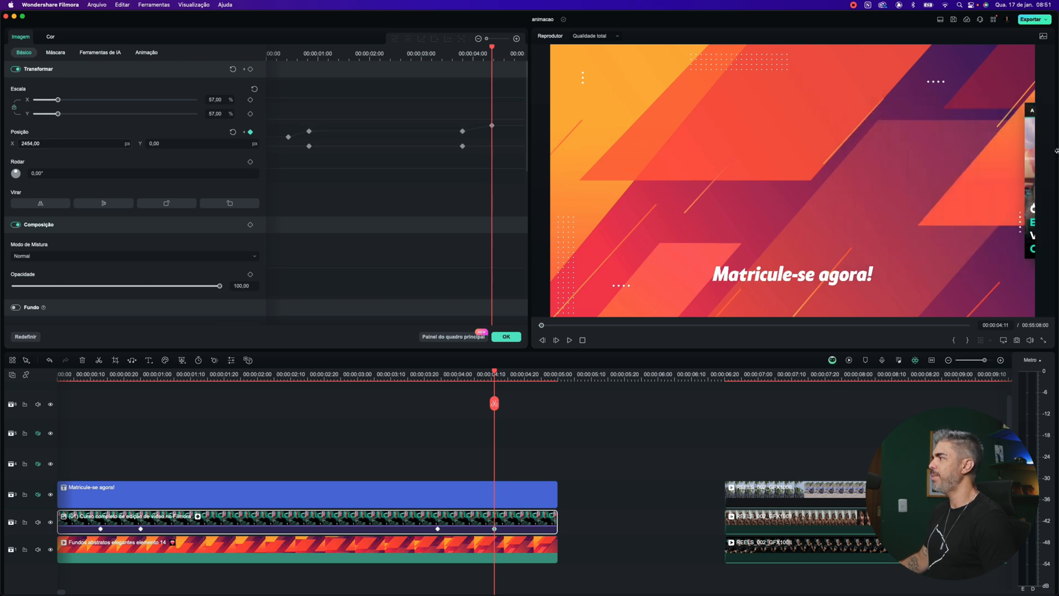
{"action": "left_click", "coordinate": [92, 376]}
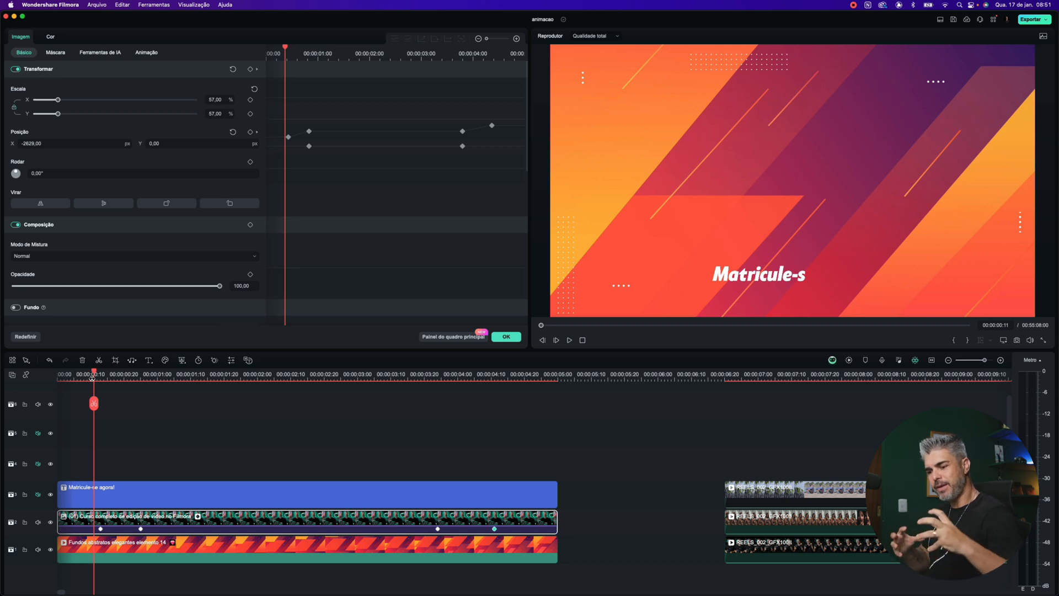
{"action": "key", "text": "space"}
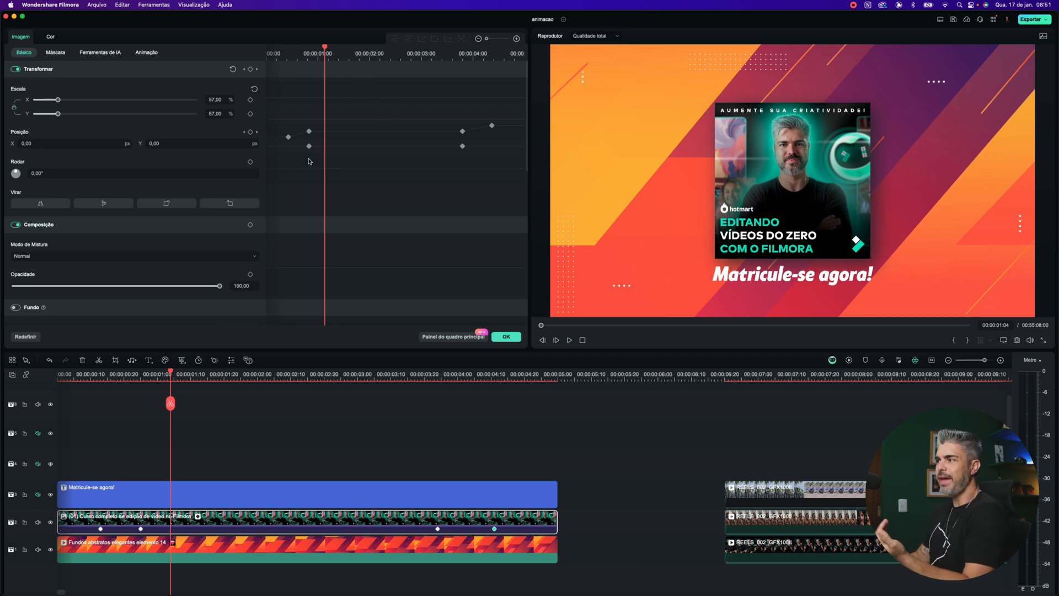
Enlarge the clip properties area and review the transform, composition and shadow settings that accept keyframes.
{"action": "left_click_drag", "start_coordinate": [446, 349], "coordinate": [445, 418]}
{"action": "scroll", "coordinate": [420, 504], "scroll_direction": "down", "scroll_amount": 5}
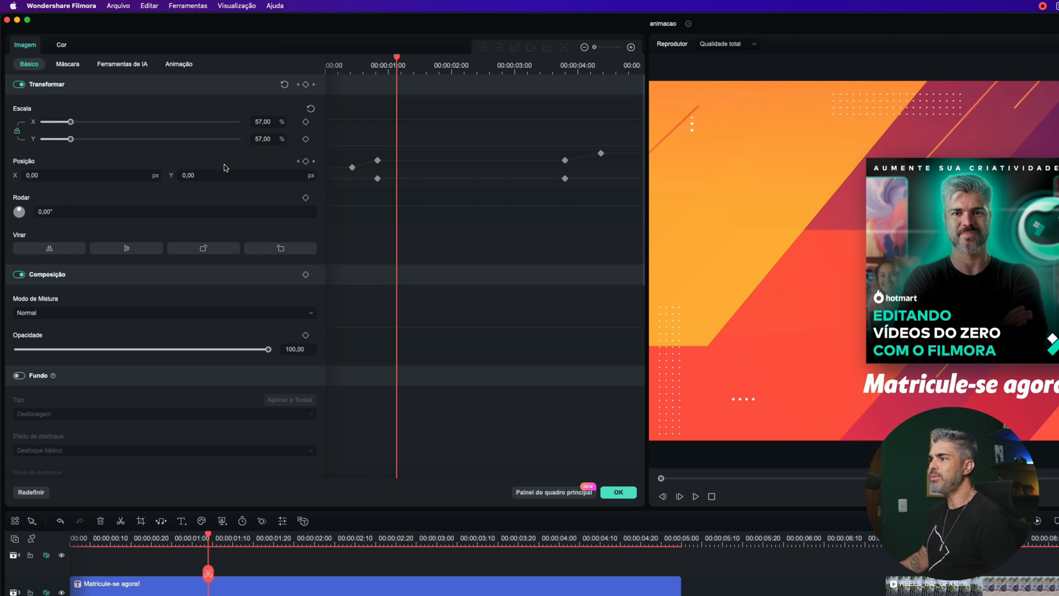
{"action": "scroll", "coordinate": [166, 225], "scroll_direction": "down", "scroll_amount": 8}
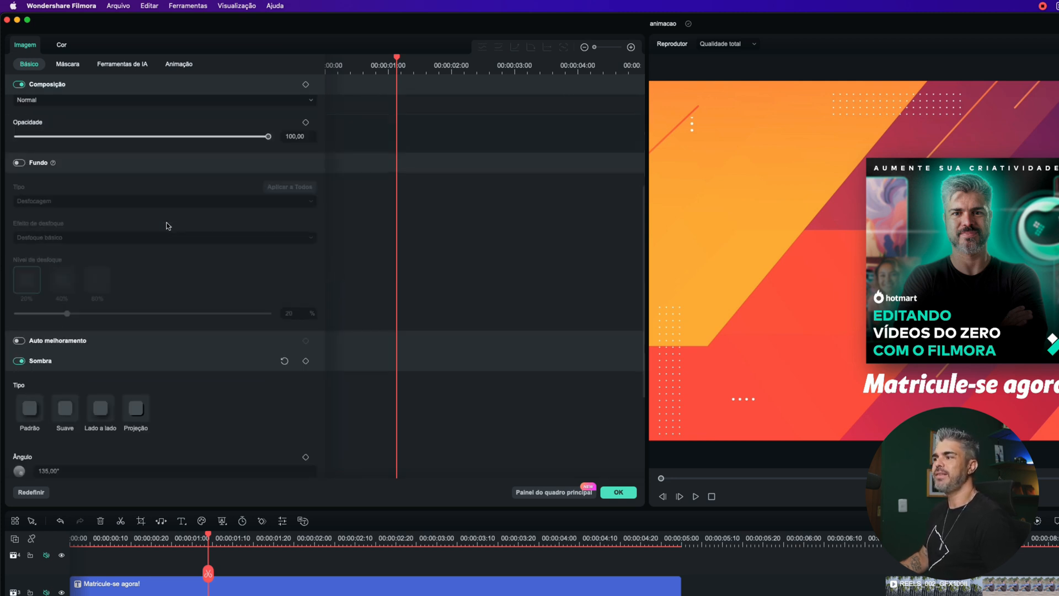
{"action": "scroll", "coordinate": [168, 225], "scroll_direction": "up", "scroll_amount": 8}
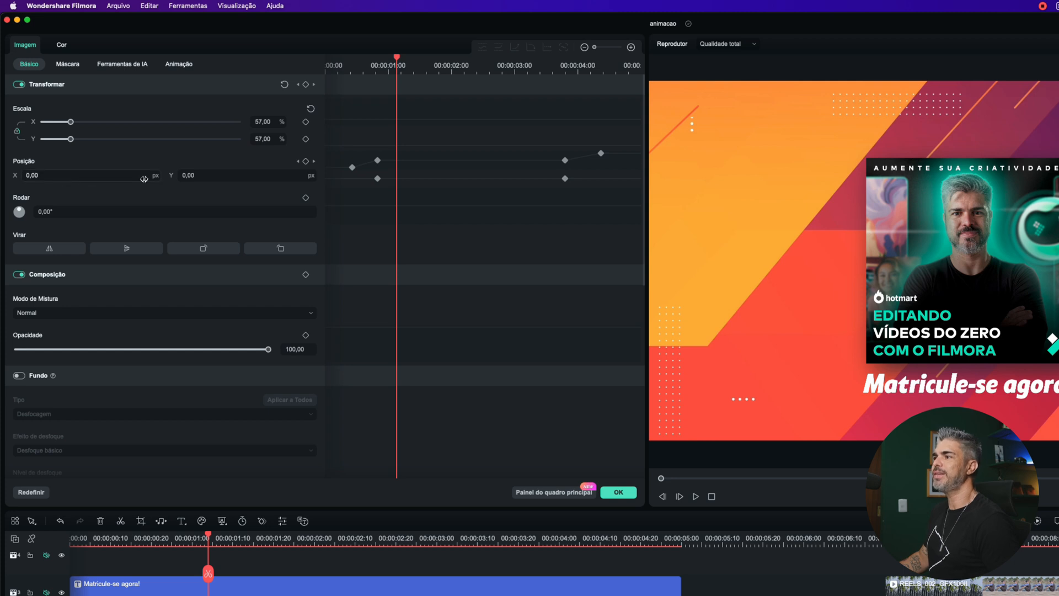
Convert the first X position keyframe from linear to a curved keyframe with an adjustable handle.
{"action": "left_click", "coordinate": [352, 167]}
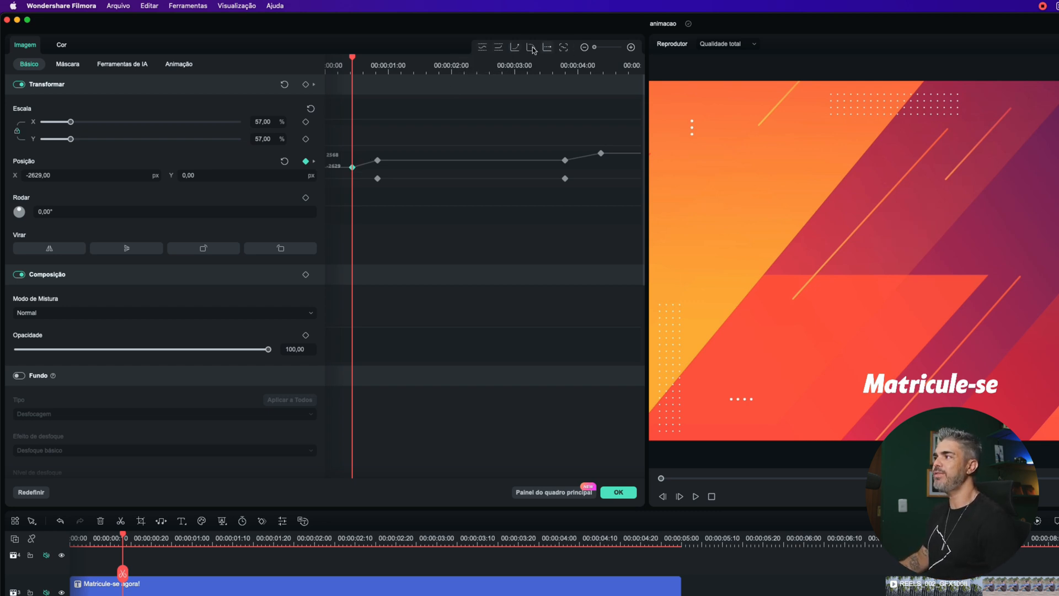
{"action": "left_click", "coordinate": [479, 53]}
{"action": "key", "text": "super+z"}
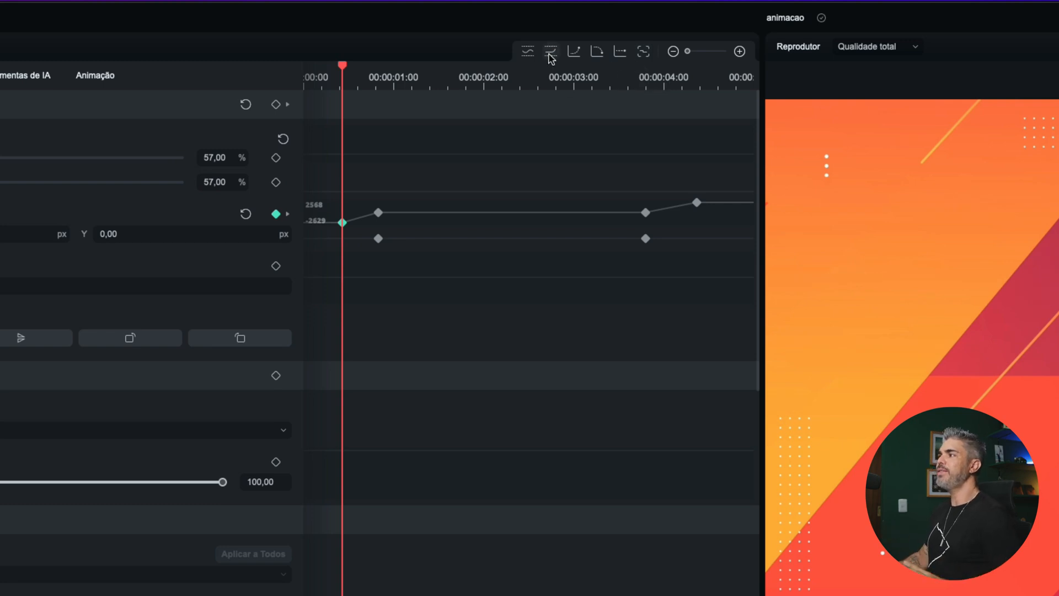
{"action": "left_click", "coordinate": [527, 53]}
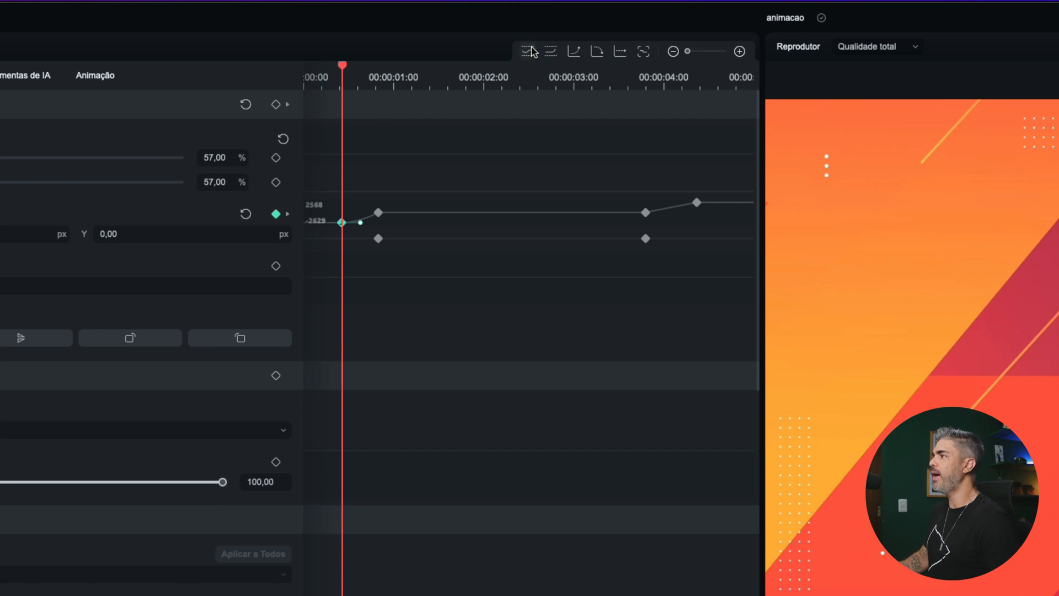
Magnify the keyframe graph around the image's entrance and increase the height of the position rows.
{"action": "left_click", "coordinate": [738, 53]}
{"action": "left_click", "coordinate": [737, 54]}
{"action": "left_click", "coordinate": [738, 54]}
{"action": "left_click_drag", "start_coordinate": [377, 130], "coordinate": [448, 126]}
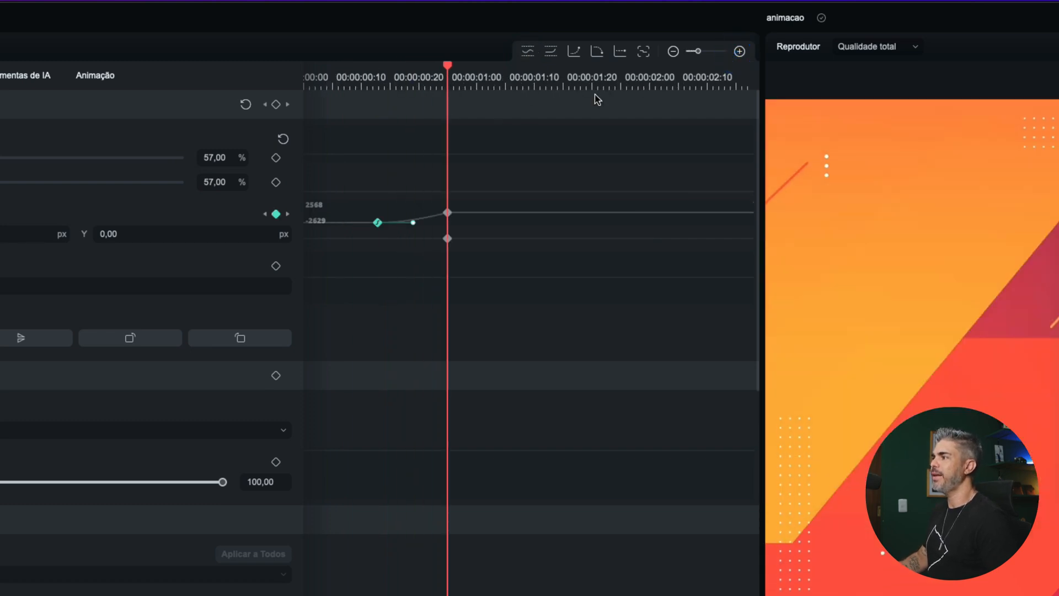
{"action": "left_click", "coordinate": [738, 52]}
{"action": "left_click", "coordinate": [738, 52]}
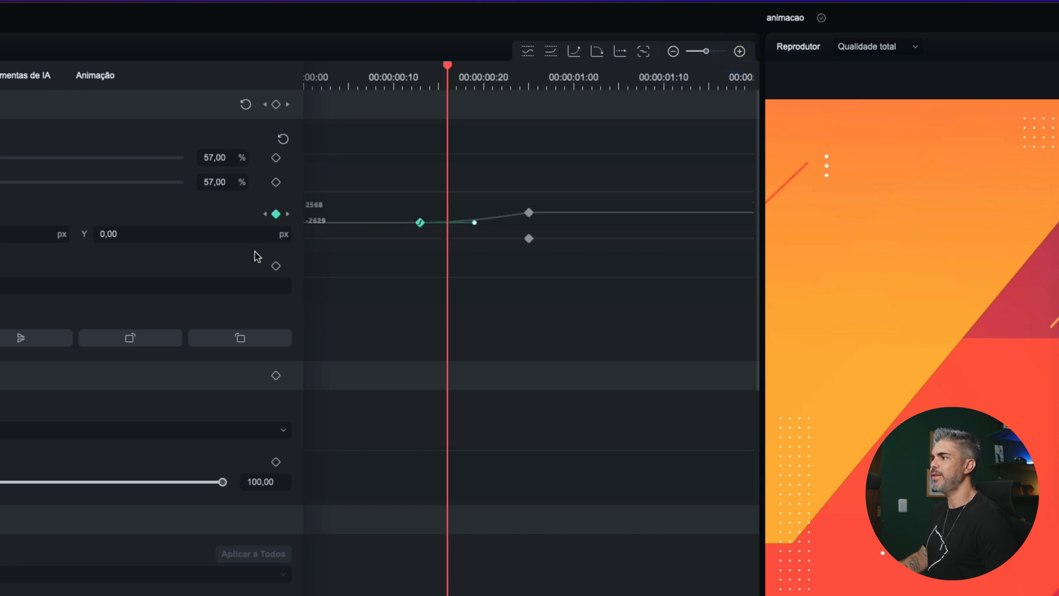
{"action": "left_click_drag", "start_coordinate": [324, 246], "coordinate": [328, 325]}
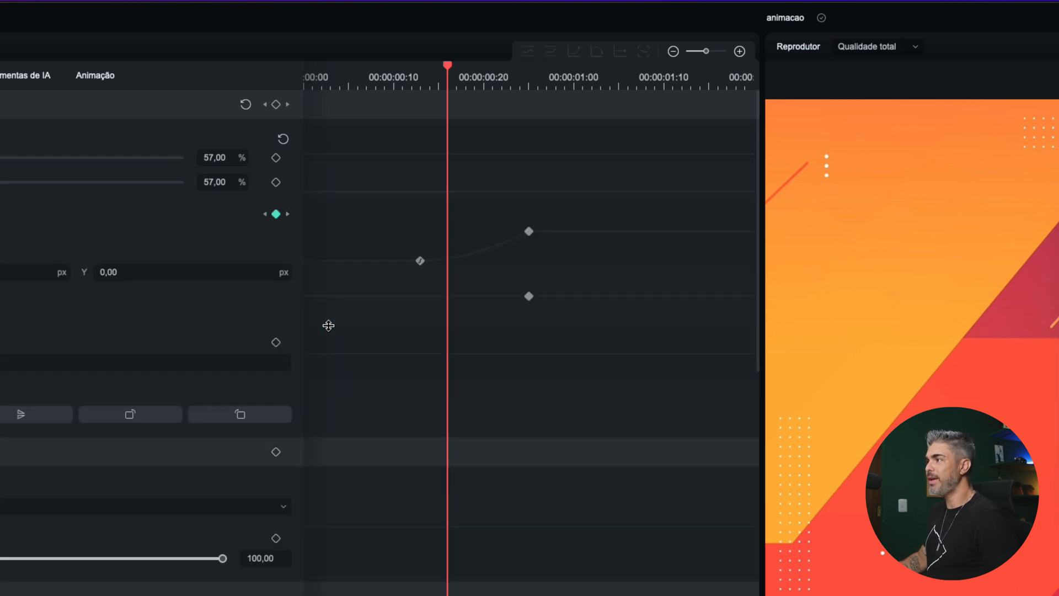
{"action": "left_click", "coordinate": [328, 378]}
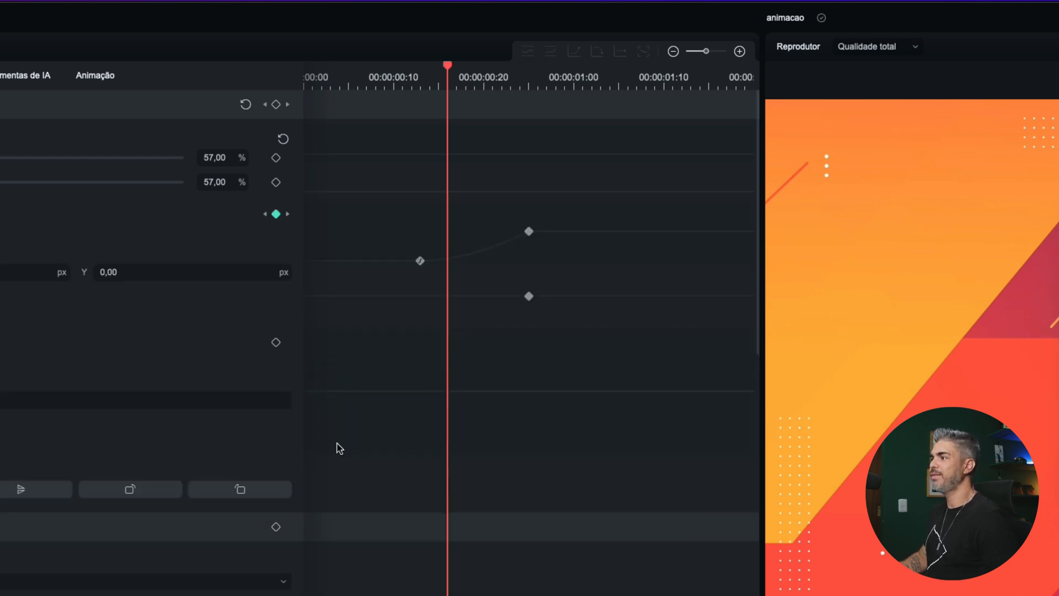
{"action": "left_click_drag", "start_coordinate": [341, 328], "coordinate": [337, 396]}
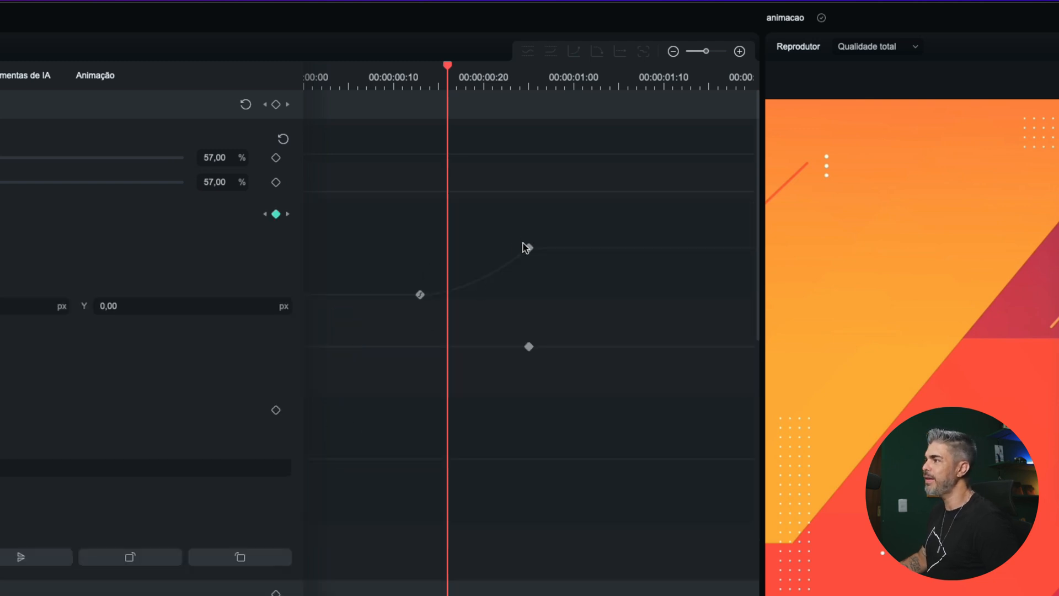
Play the image's curved entrance from before the first position keyframe to check its motion.
{"action": "left_click_drag", "start_coordinate": [447, 65], "coordinate": [384, 66]}
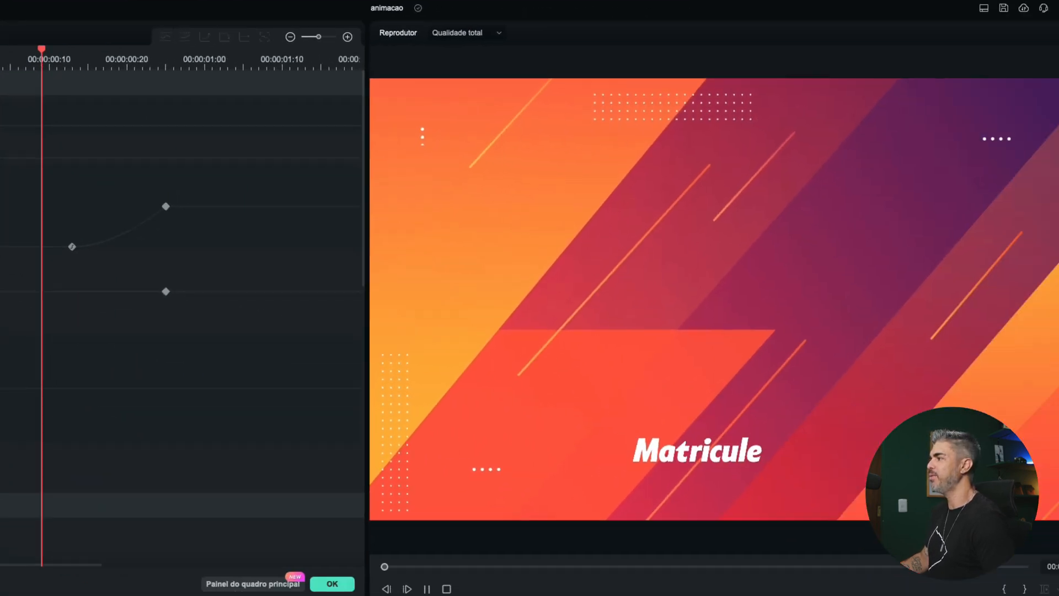
{"action": "key", "text": "space"}
{"action": "key", "text": "space"}
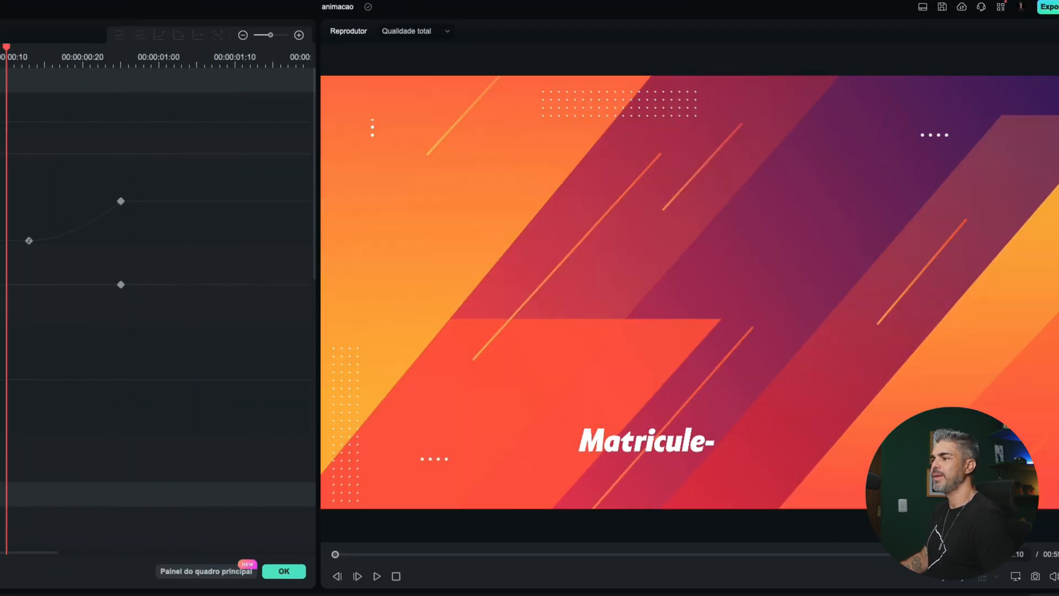
{"action": "key", "text": "space"}
{"action": "key", "text": "space"}
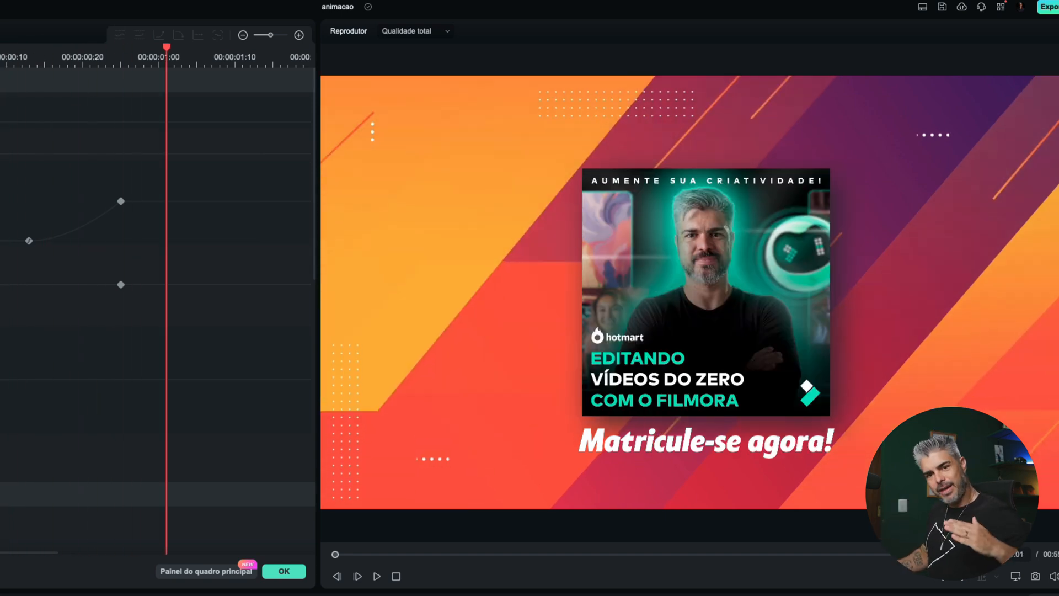
Try a fast-start, slow-finish entrance by raising the first X keyframe's curve handle, and play it.
{"action": "left_click", "coordinate": [30, 242]}
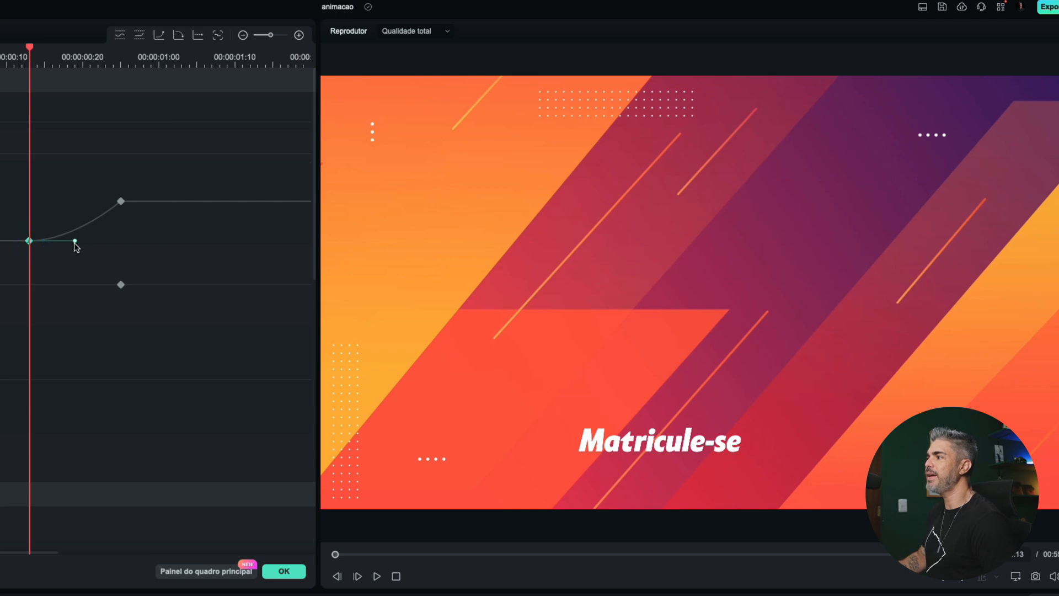
{"action": "left_click_drag", "start_coordinate": [75, 240], "coordinate": [53, 196]}
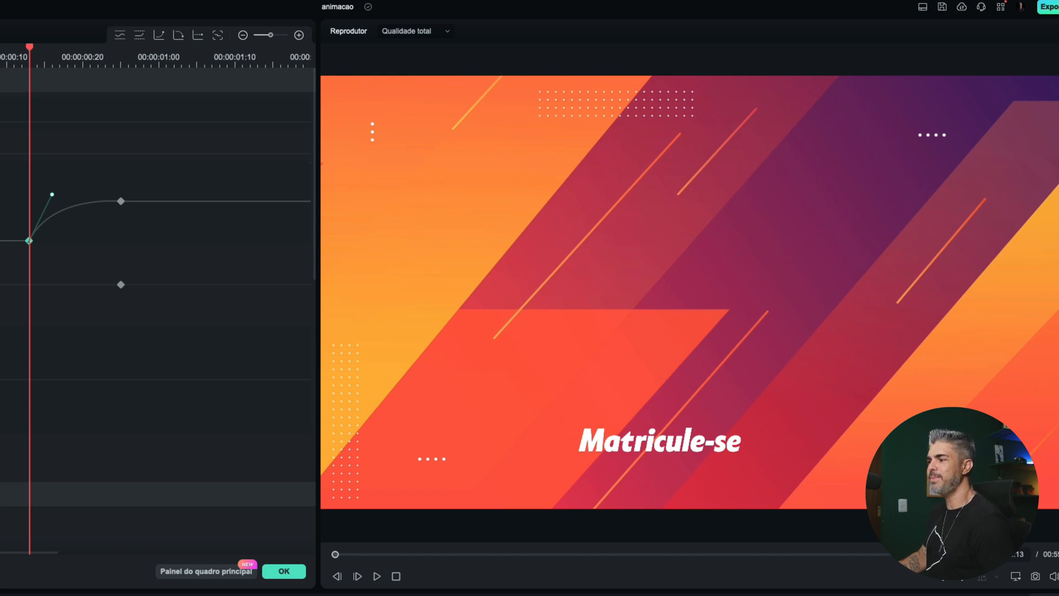
{"action": "key", "text": "space"}
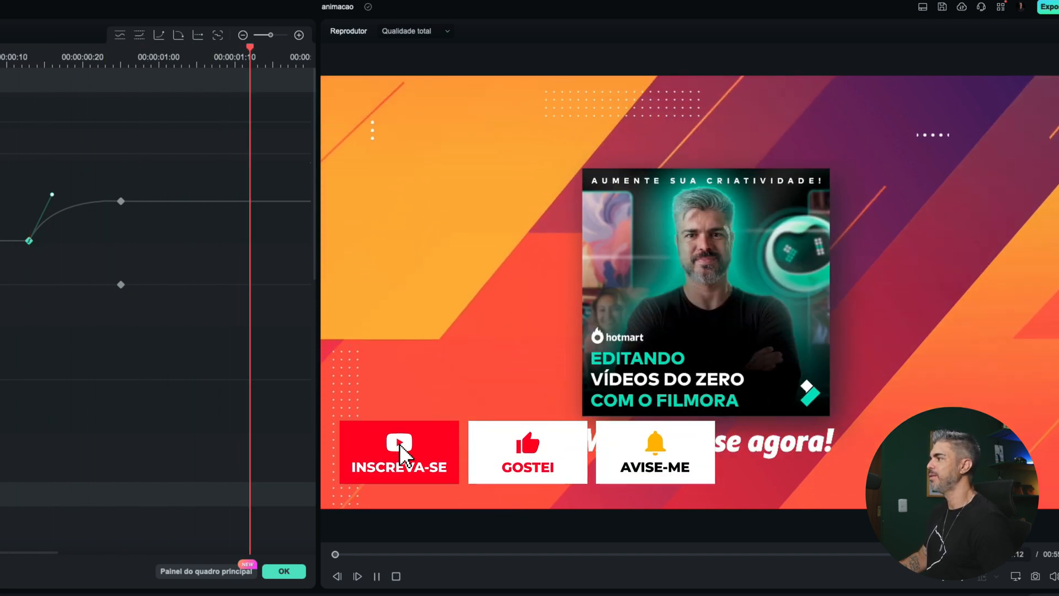
{"action": "key", "text": "space"}
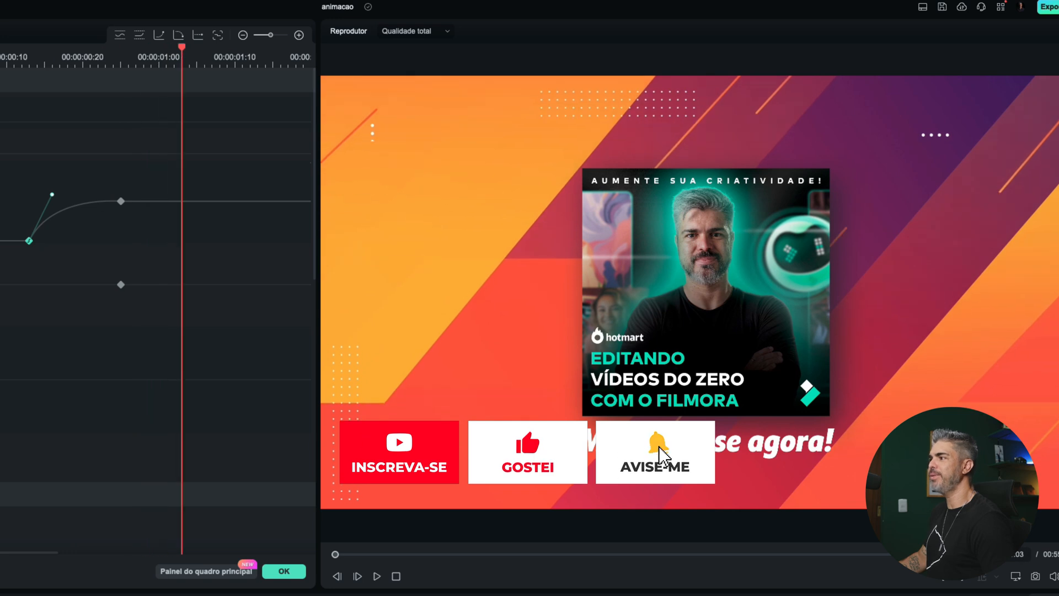
Try a slow-start, fast-finish entrance by stretching the curve handle nearly flat toward the second keyframe, and play it.
{"action": "left_click_drag", "start_coordinate": [51, 194], "coordinate": [114, 239]}
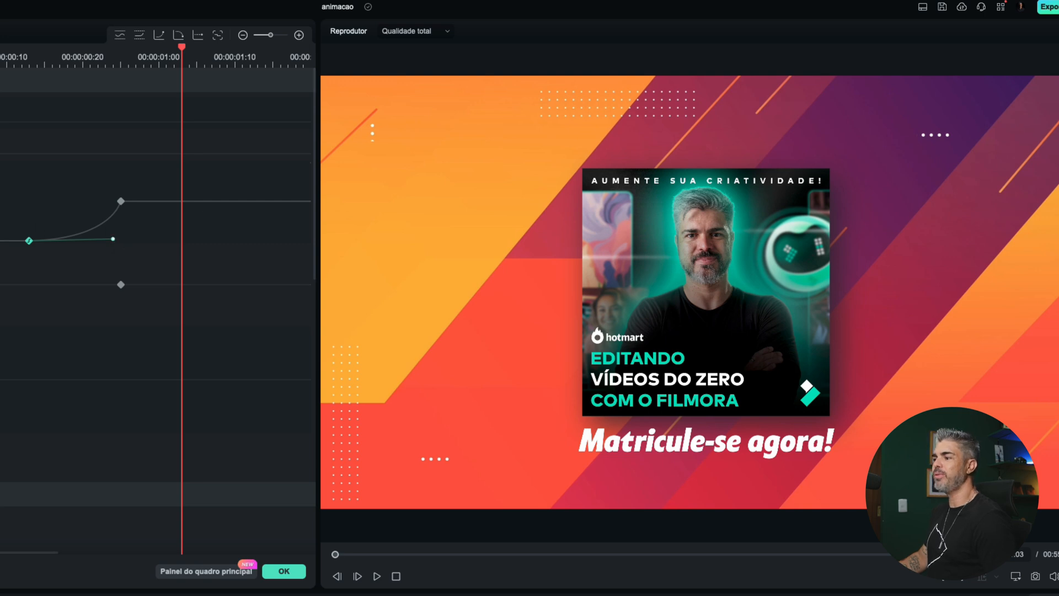
{"action": "key", "text": "space"}
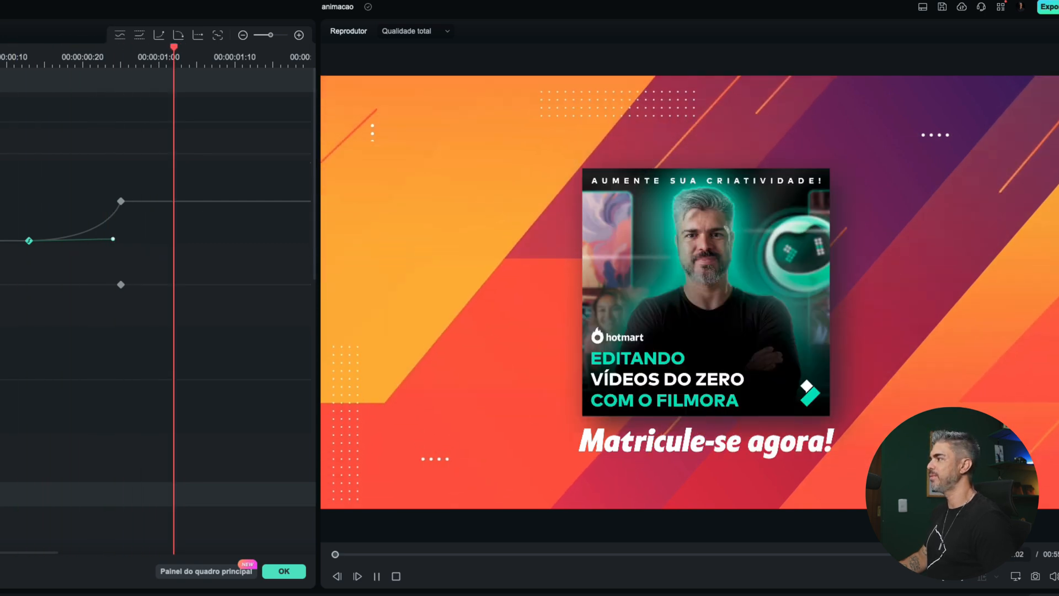
{"action": "key", "text": "space"}
{"action": "key", "text": "space"}
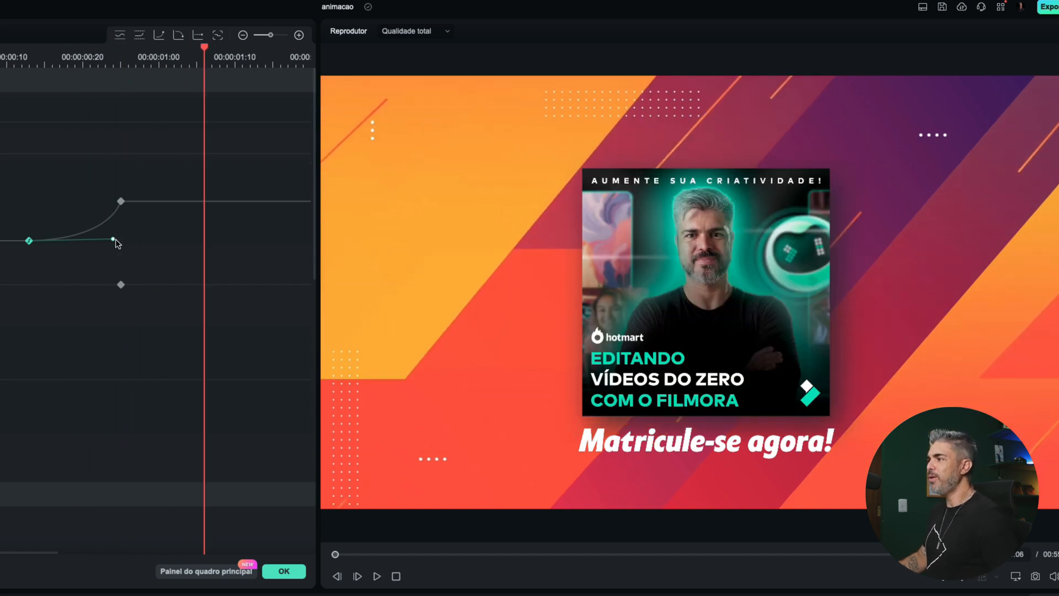
Raise the first X keyframe's curve handle above the second keyframe's level so the image overshoots and settles back, and play the entrance.
{"action": "left_click_drag", "start_coordinate": [115, 239], "coordinate": [108, 231]}
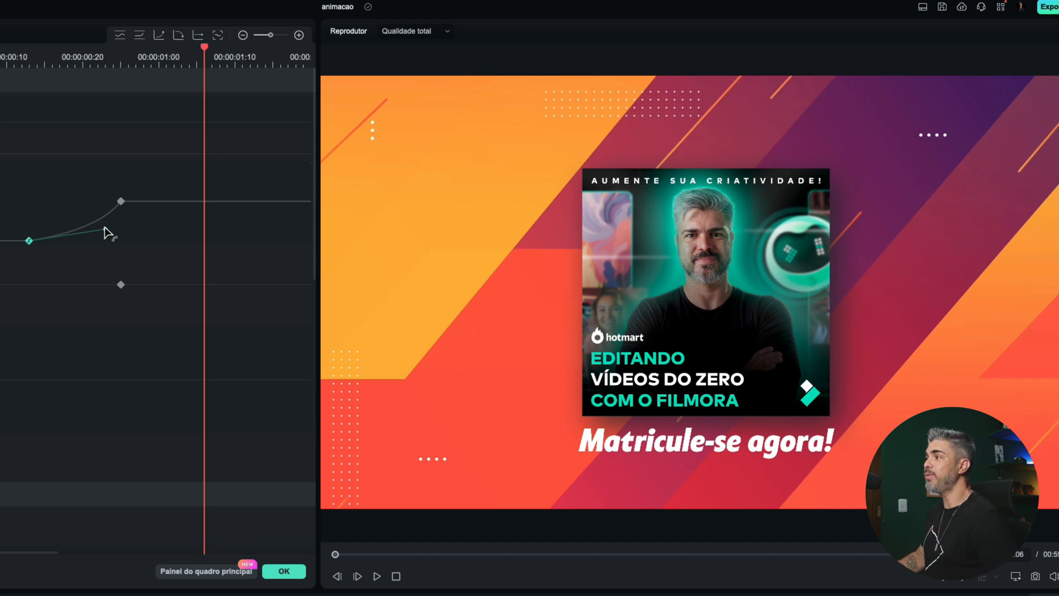
{"action": "left_click_drag", "start_coordinate": [106, 230], "coordinate": [67, 183]}
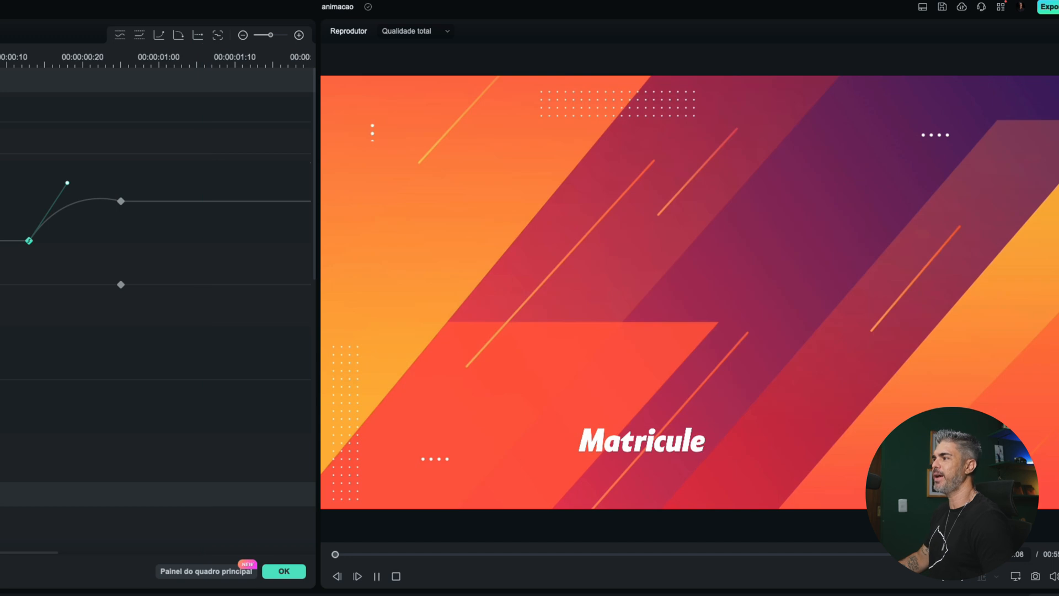
{"action": "key", "text": "space"}
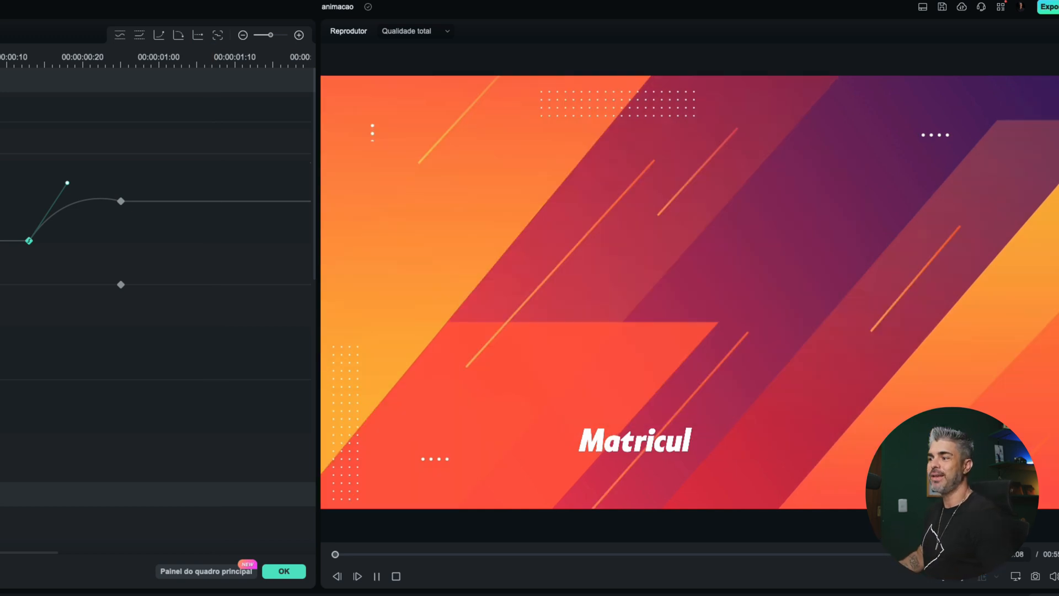
{"action": "key", "text": "space"}
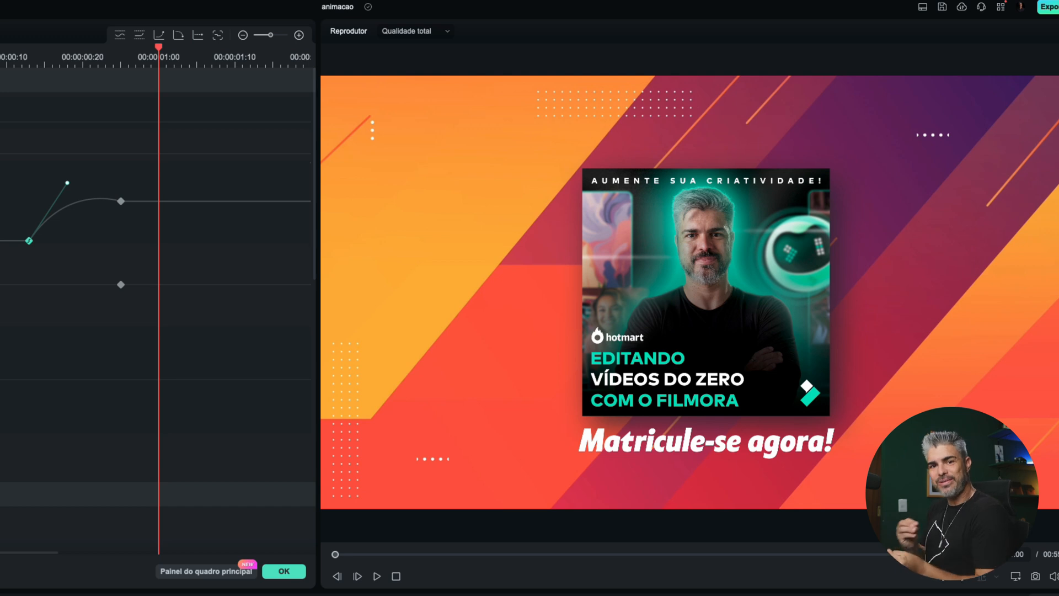
Replay the image's overshooting entrance from the start of the timeline to check how it settles.
{"action": "key", "text": "space"}
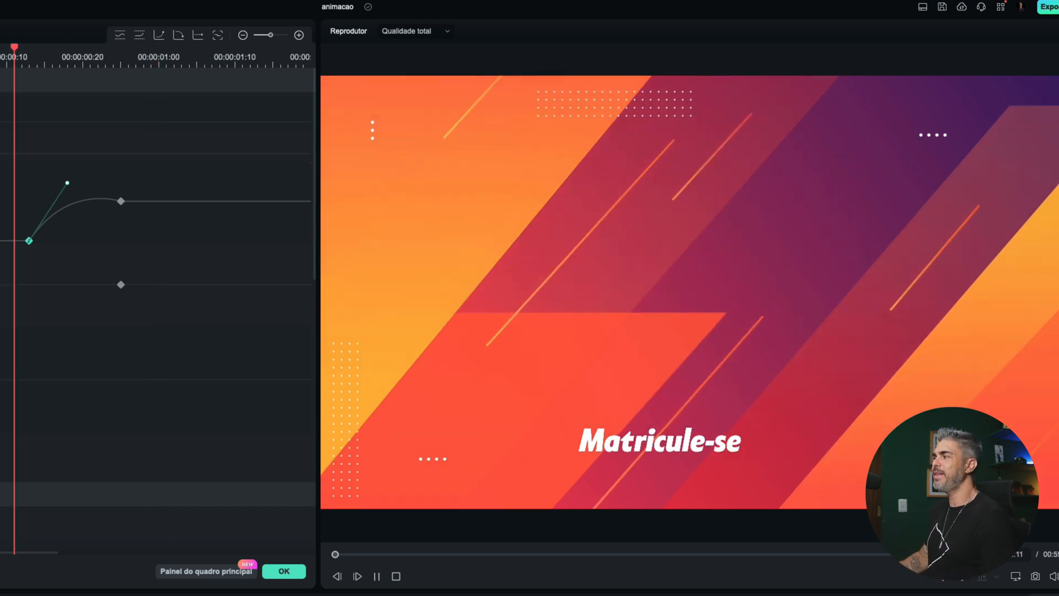
{"action": "key", "text": "Home"}
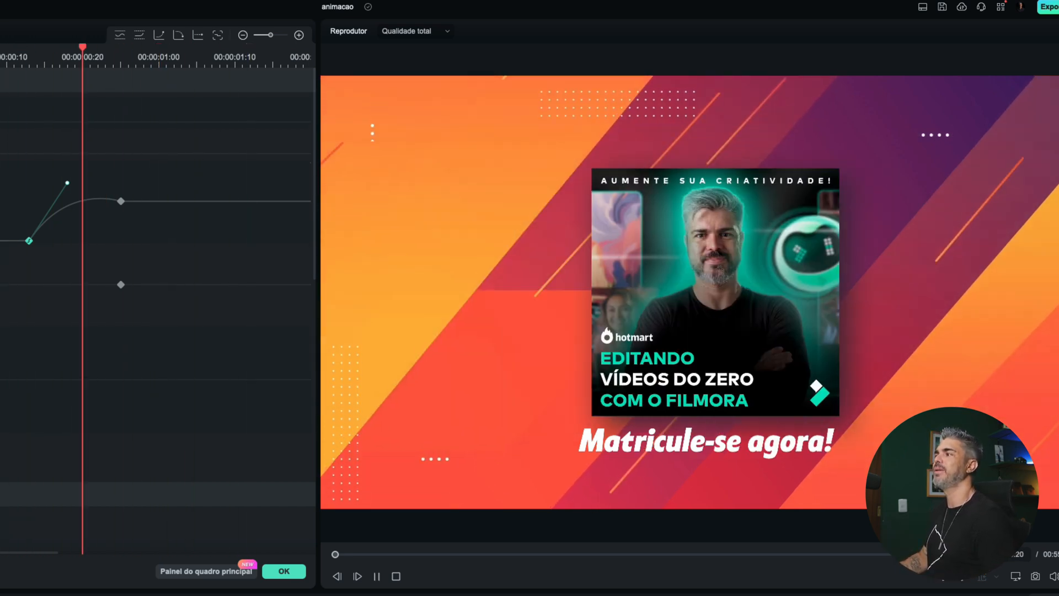
{"action": "key", "text": "space"}
{"action": "key", "text": "Home"}
{"action": "key", "text": "space"}
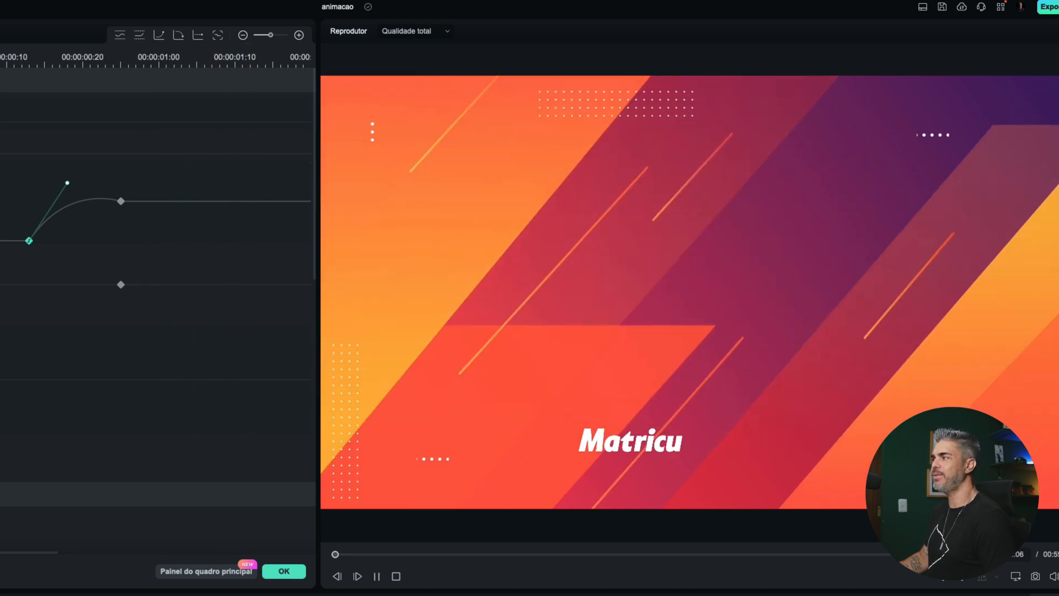
Curve the exit's first X keyframe and stretch its handle nearly flat beneath the last keyframe for a slow-start, fast-finish exit.
{"action": "key", "text": "space"}
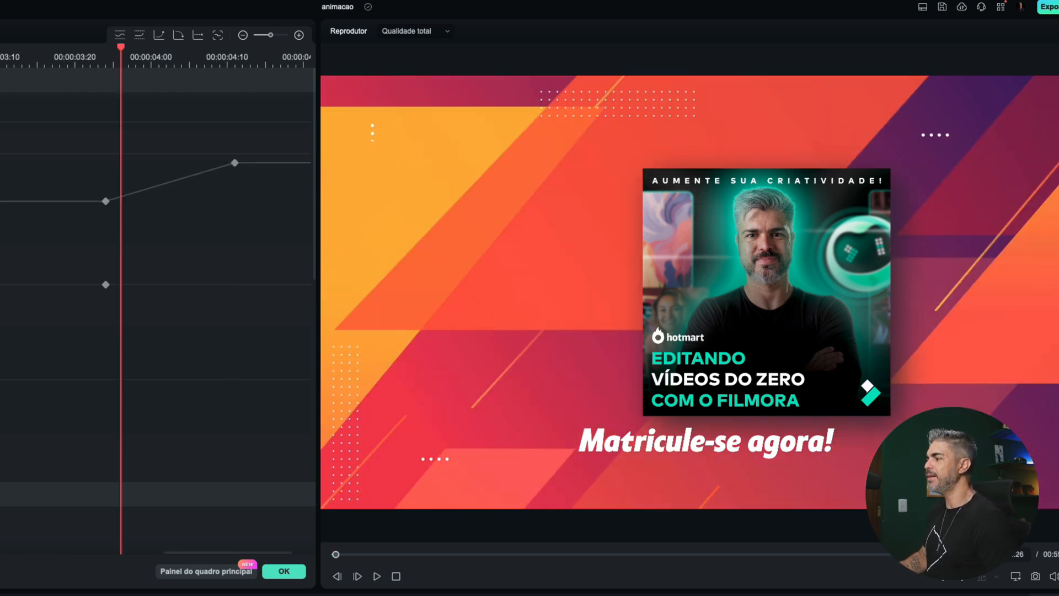
{"action": "key", "text": "Left"}
{"action": "key", "text": "Left"}
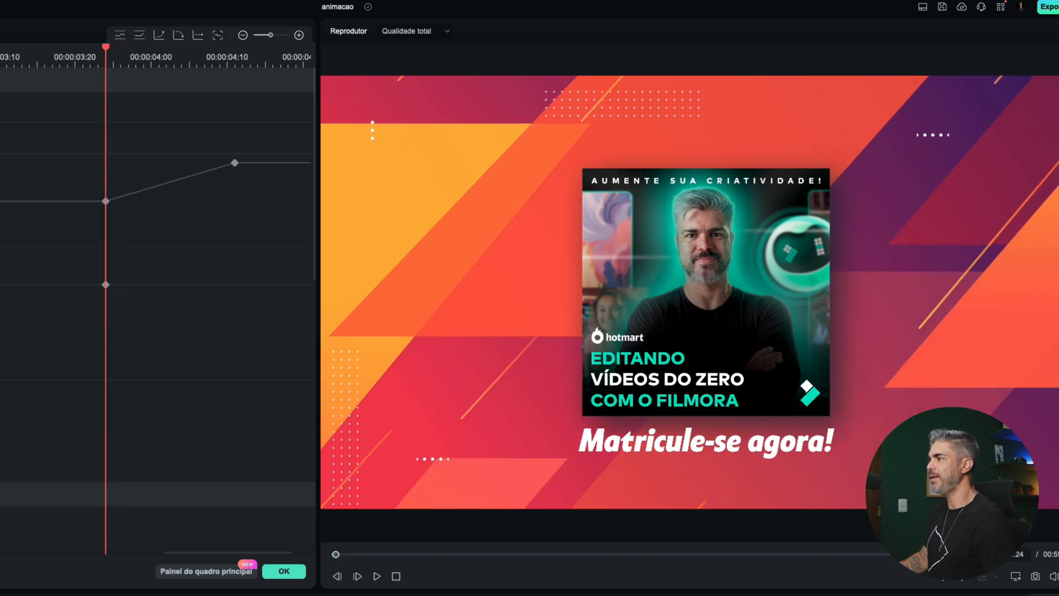
{"action": "left_click", "coordinate": [106, 201]}
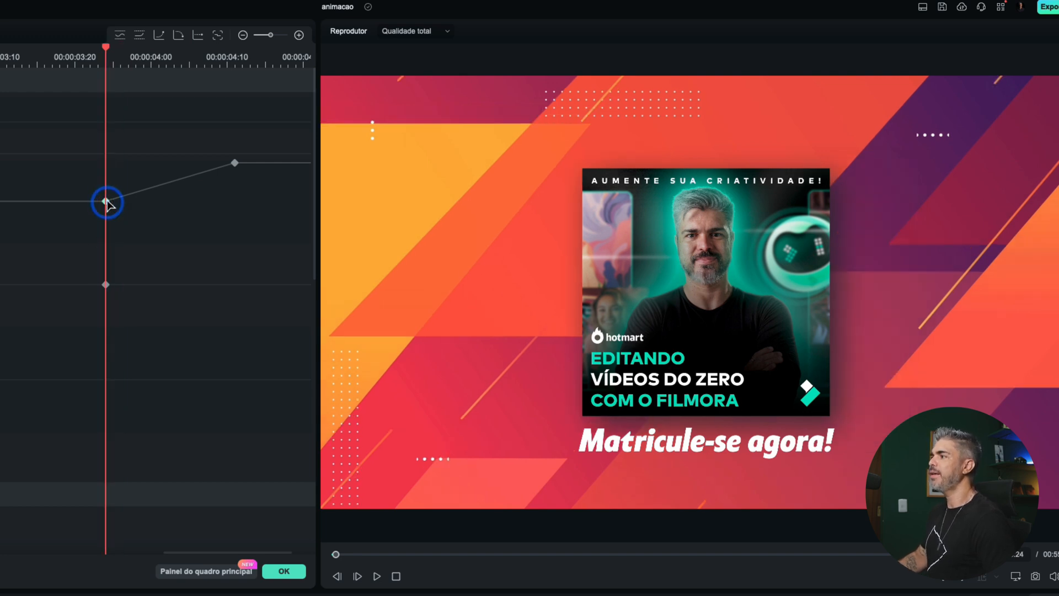
{"action": "left_click", "coordinate": [178, 36]}
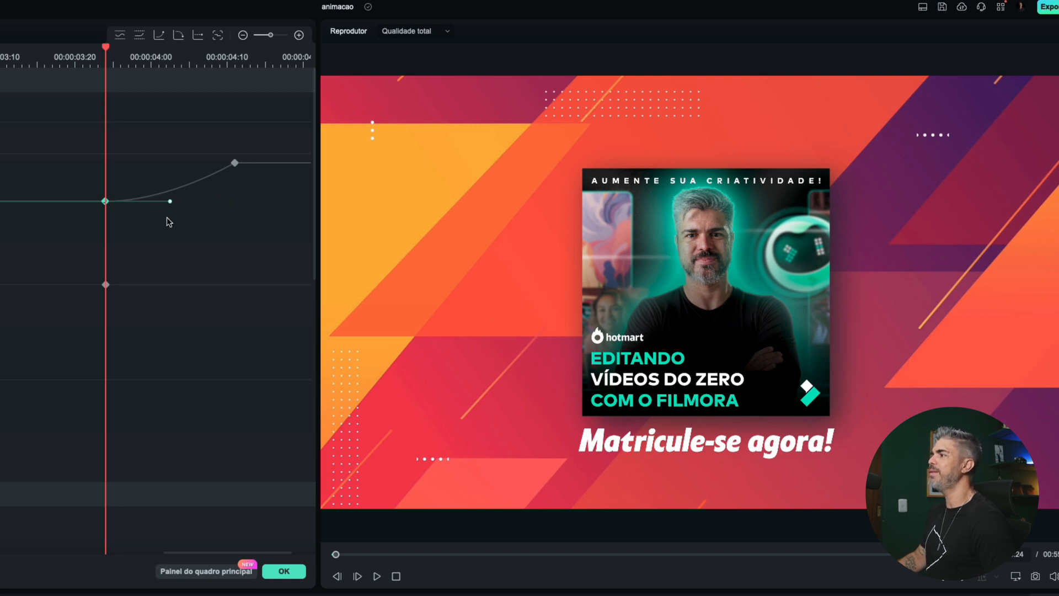
{"action": "left_click_drag", "start_coordinate": [171, 202], "coordinate": [237, 210]}
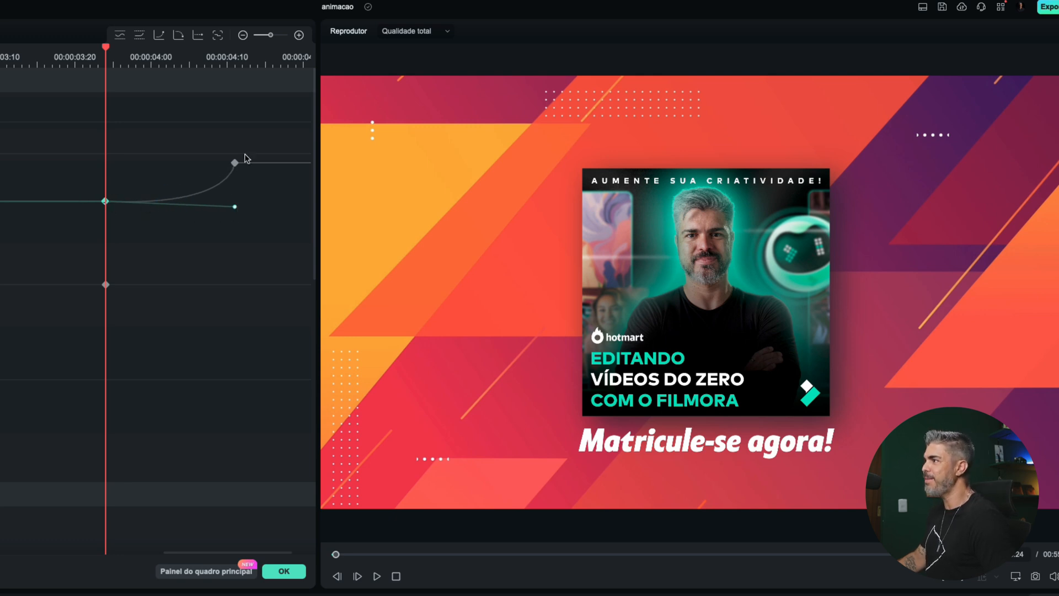
Play the image's curved exit and step through it frame by frame to examine how its motion accelerates.
{"action": "key", "text": "space"}
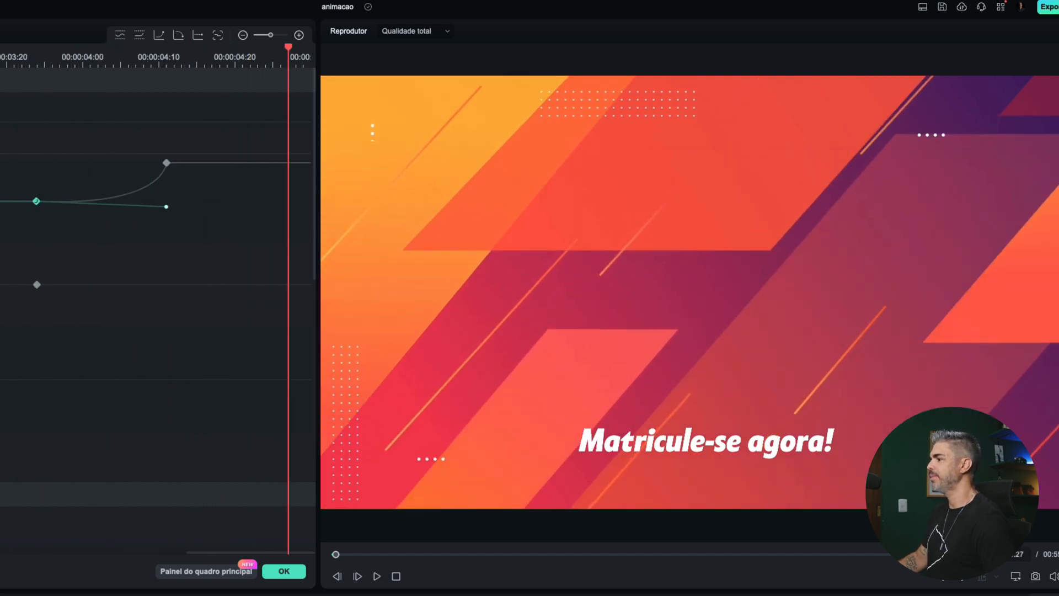
{"action": "key", "text": "space"}
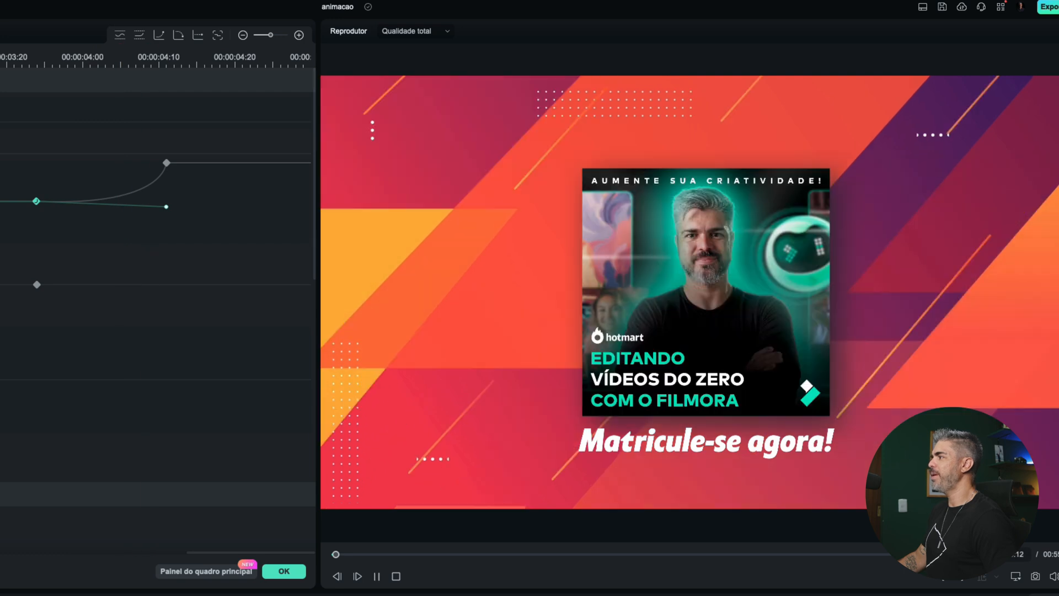
{"action": "key", "text": "Right"}
{"action": "key", "text": "Right"}
{"action": "key", "text": "Right"}
{"action": "key", "text": "Right"}
{"action": "key", "text": "Right"}
{"action": "key", "text": "Right"}
{"action": "key", "text": "Right"}
{"action": "key", "text": "Right"}
{"action": "key", "text": "Right"}
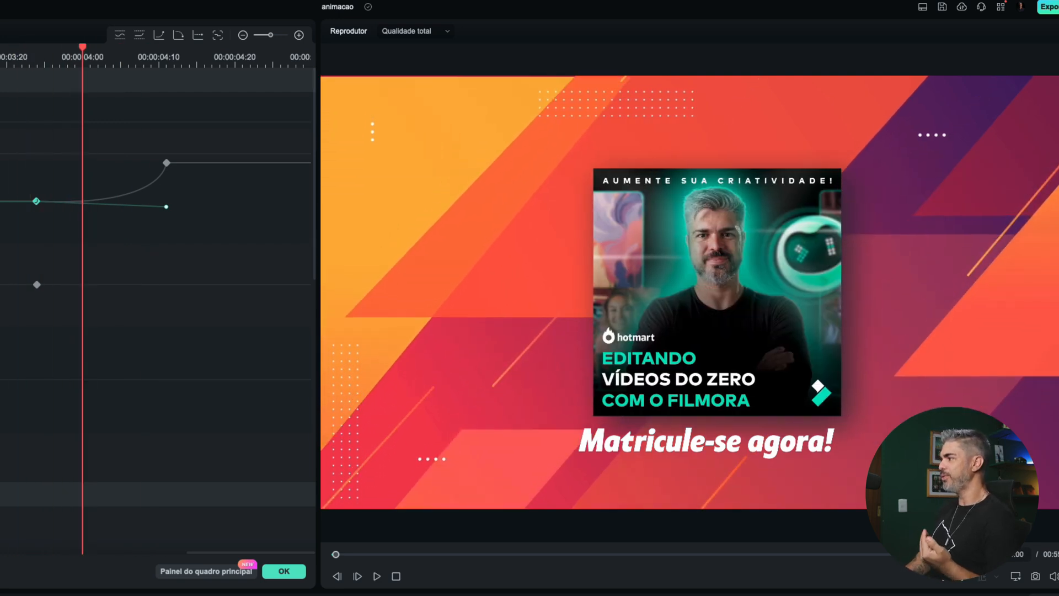
{"action": "key", "text": "Left"}
{"action": "key", "text": "Left"}
{"action": "key", "text": "Left"}
{"action": "key", "text": "Left"}
{"action": "key", "text": "Right"}
{"action": "key", "text": "Right"}
{"action": "key", "text": "Right"}
{"action": "key", "text": "Right"}
{"action": "key", "text": "Right"}
{"action": "key", "text": "Right"}
{"action": "key", "text": "Right"}
{"action": "key", "text": "Right"}
{"action": "key", "text": "Right"}
{"action": "key", "text": "Right"}
{"action": "key", "text": "Right"}
{"action": "key", "text": "Right"}
{"action": "key", "text": "Right"}
{"action": "key", "text": "Right"}
{"action": "key", "text": "Right"}
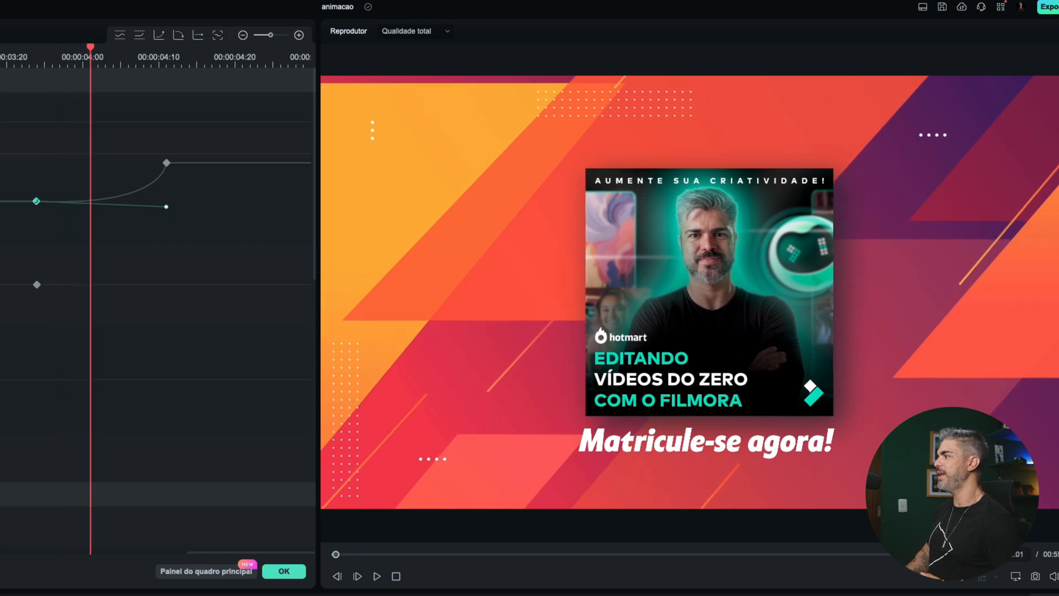
{"action": "key", "text": "Right"}
{"action": "key", "text": "Right"}
{"action": "key", "text": "Left"}
{"action": "key", "text": "Left"}
{"action": "key", "text": "Left"}
{"action": "key", "text": "Left"}
{"action": "key", "text": "Left"}
{"action": "key", "text": "Left"}
{"action": "key", "text": "Left"}
{"action": "key", "text": "Left"}
{"action": "key", "text": "Left"}
{"action": "key", "text": "Left"}
{"action": "key", "text": "Left"}
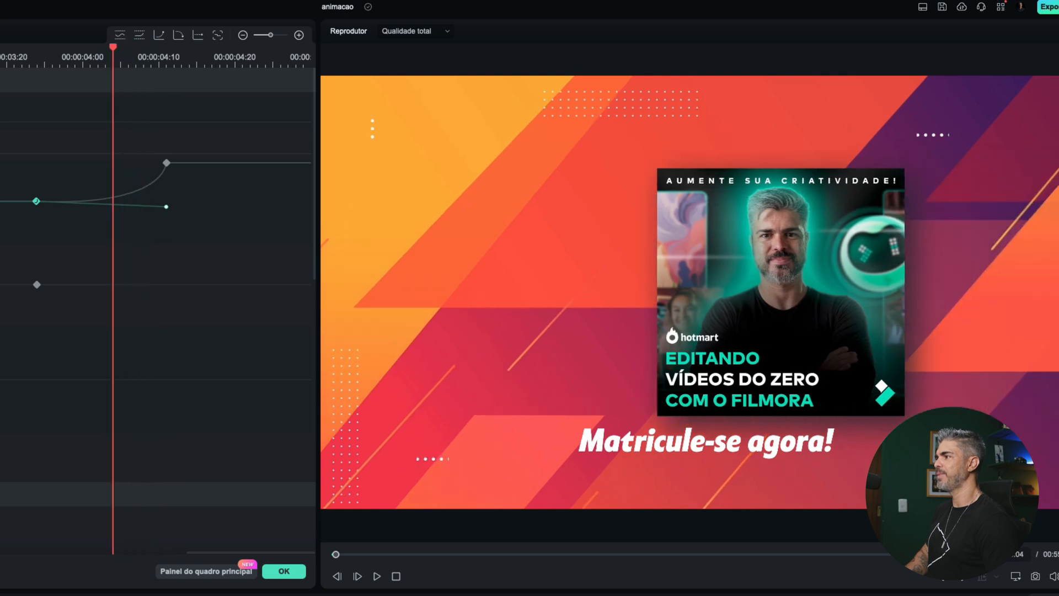
{"action": "key", "text": "Left"}
{"action": "key", "text": "Left"}
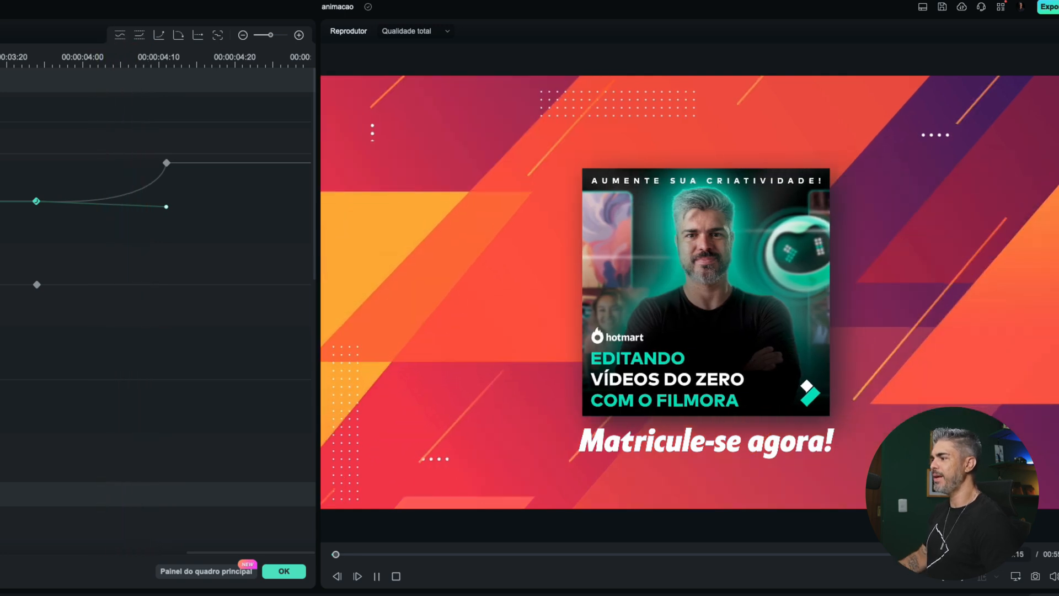
{"action": "key", "text": "space"}
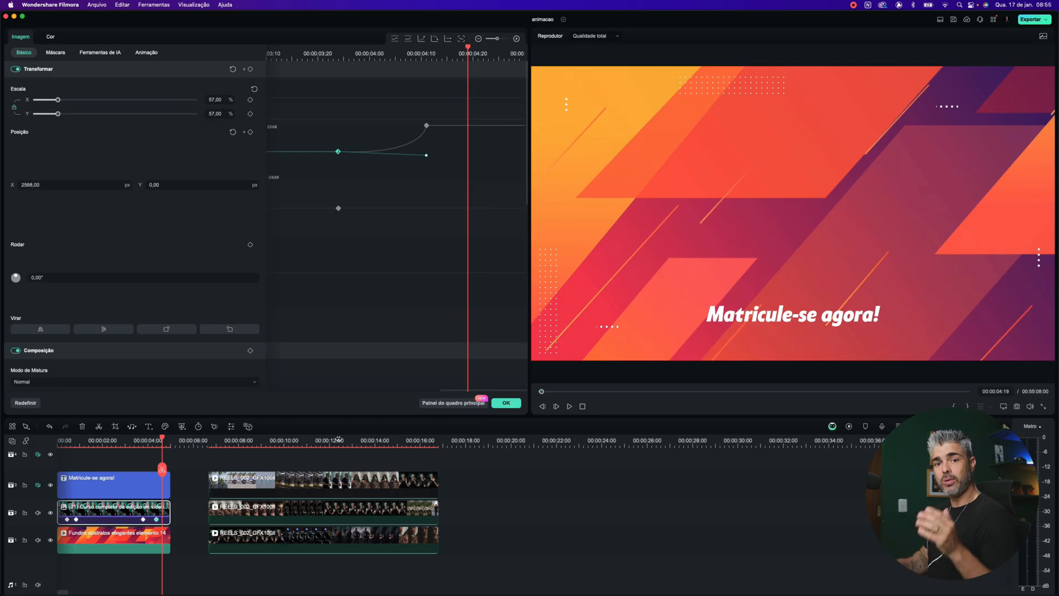
Add opacity keyframes to the image at its two entrance position keyframes, 00:00:00:13 and 00:00:00:25.
{"action": "key", "text": "Home"}
{"action": "key", "text": "super+equal"}
{"action": "key", "text": "super+equal"}
{"action": "key", "text": "super+equal"}
{"action": "key", "text": "super+equal"}
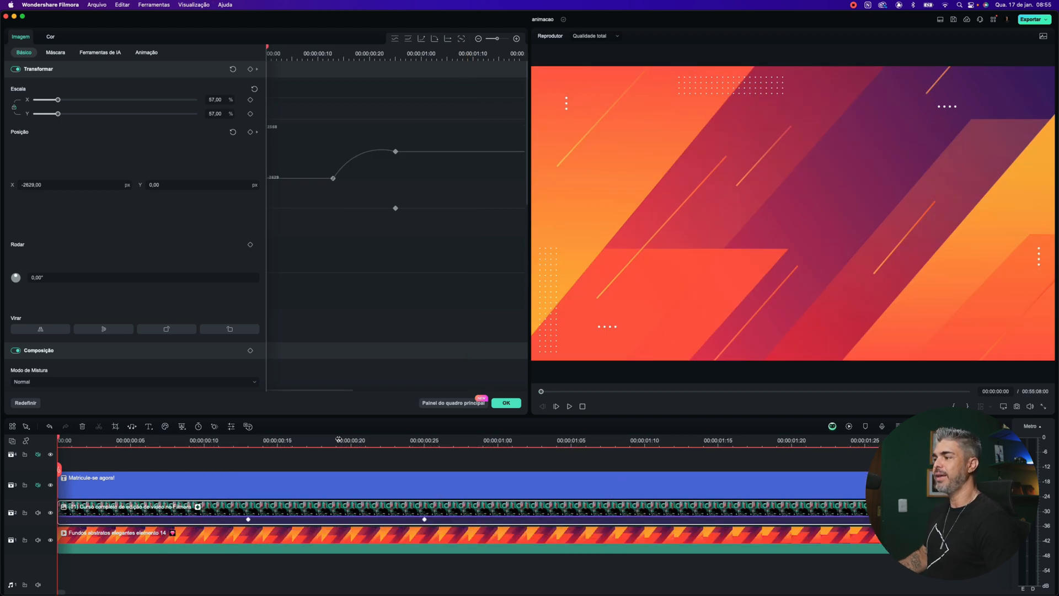
{"action": "left_click", "coordinate": [248, 441]}
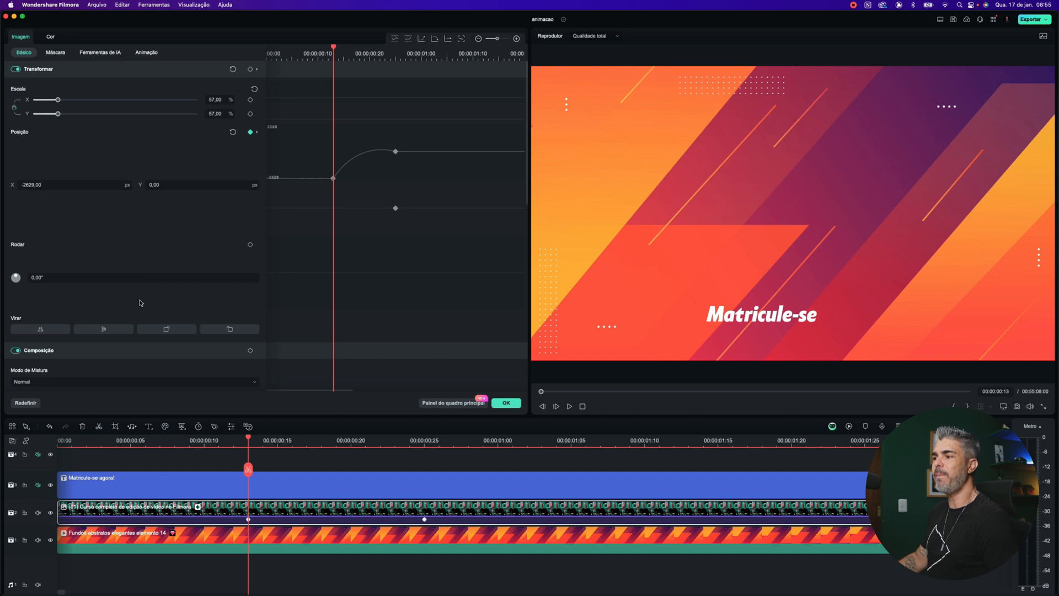
{"action": "scroll", "coordinate": [142, 302], "scroll_direction": "down", "scroll_amount": 5}
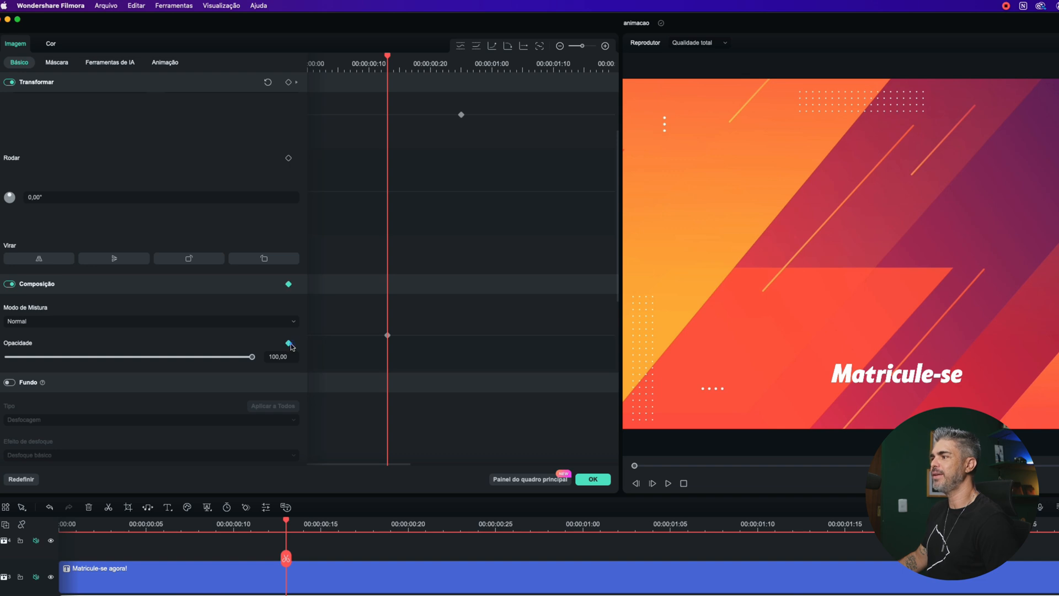
{"action": "left_click", "coordinate": [497, 525]}
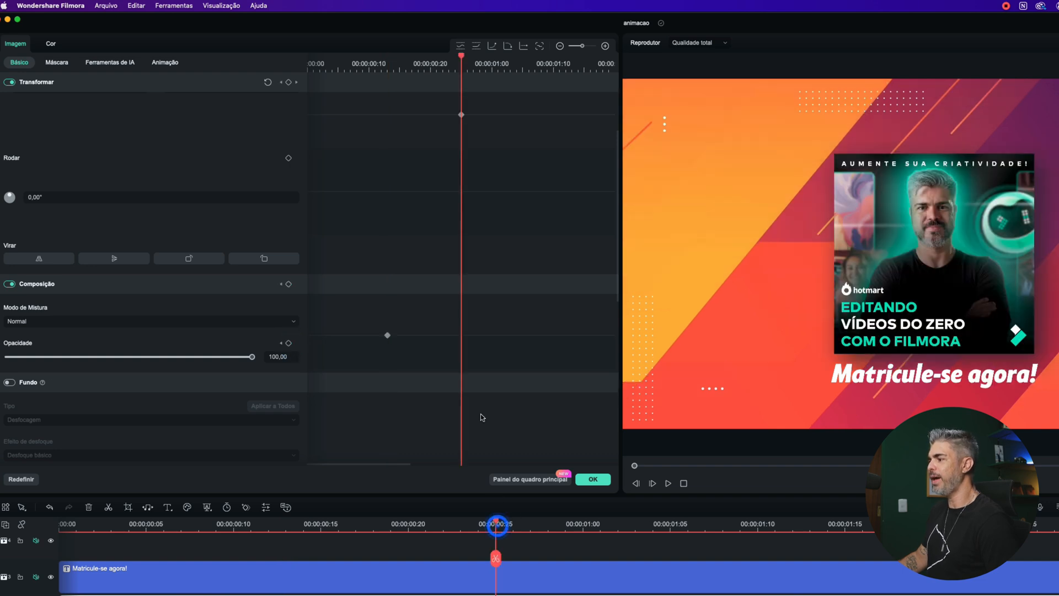
{"action": "left_click", "coordinate": [288, 343]}
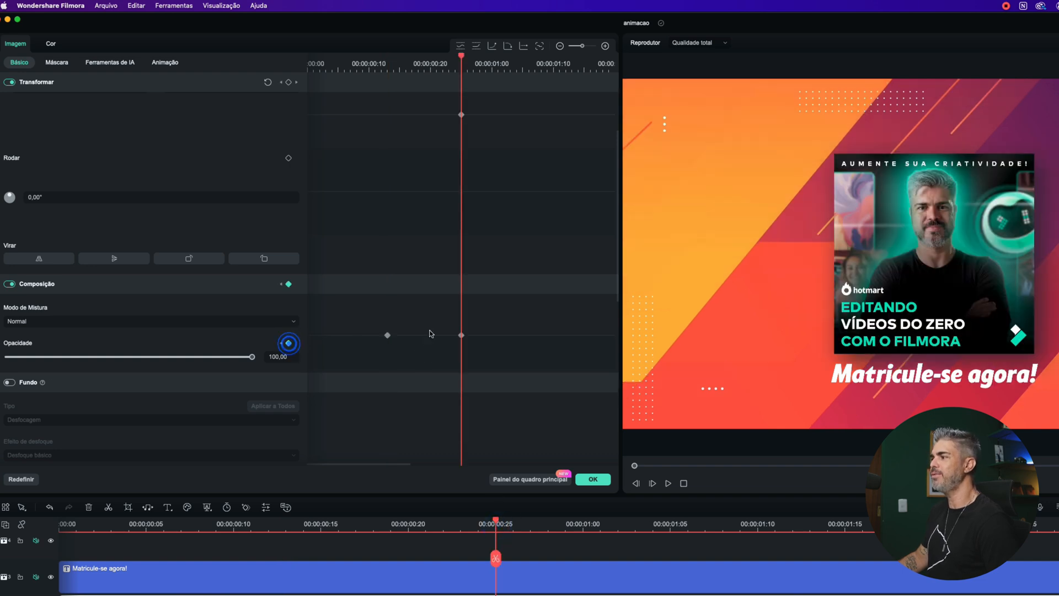
Set the image's opacity to 0 at the first entrance keyframe, so it fades in while it moves.
{"action": "scroll", "coordinate": [433, 360], "scroll_direction": "down", "scroll_amount": 5}
{"action": "scroll", "coordinate": [441, 304], "scroll_direction": "up", "scroll_amount": 4}
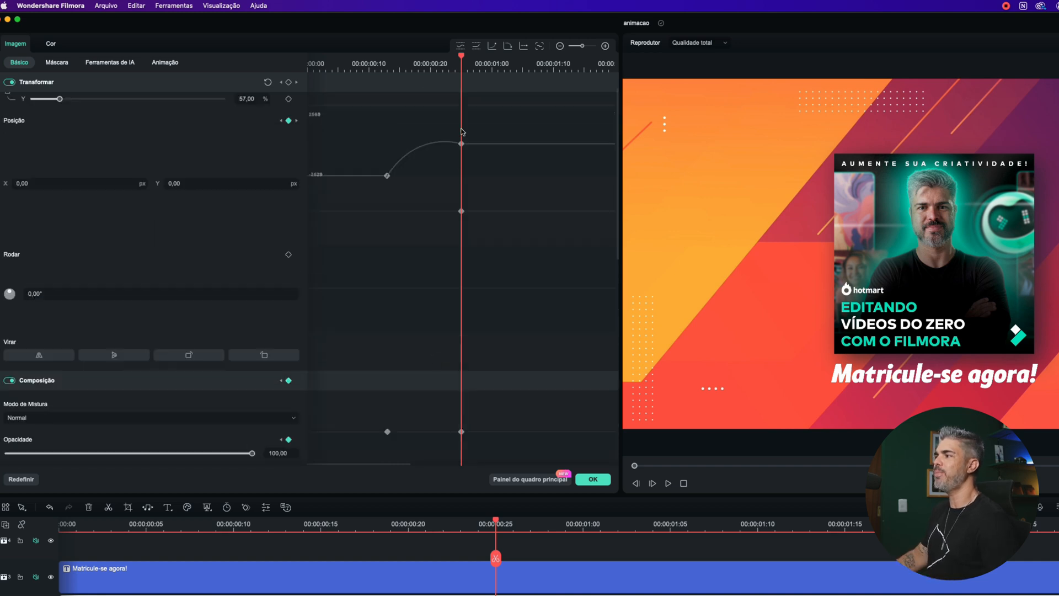
{"action": "scroll", "coordinate": [436, 328], "scroll_direction": "down", "scroll_amount": 4}
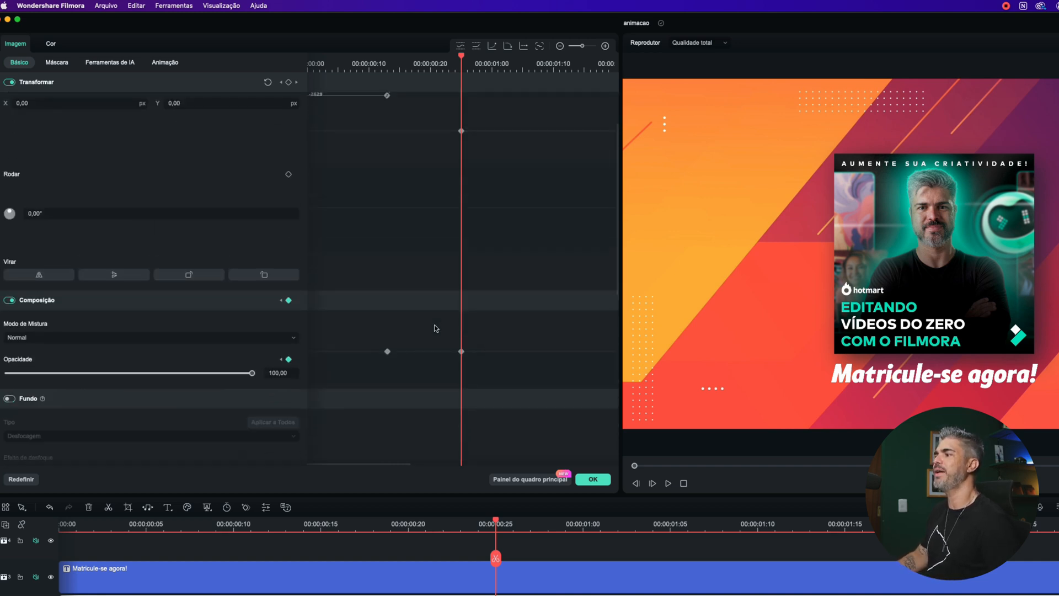
{"action": "left_click", "coordinate": [285, 526]}
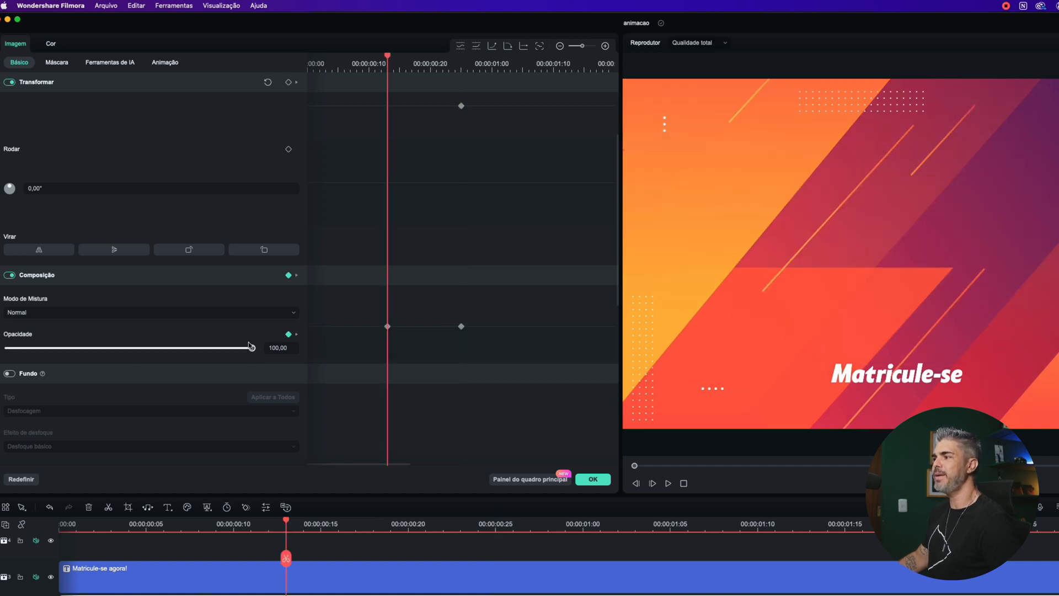
{"action": "left_click_drag", "start_coordinate": [252, 349], "coordinate": [20, 358]}
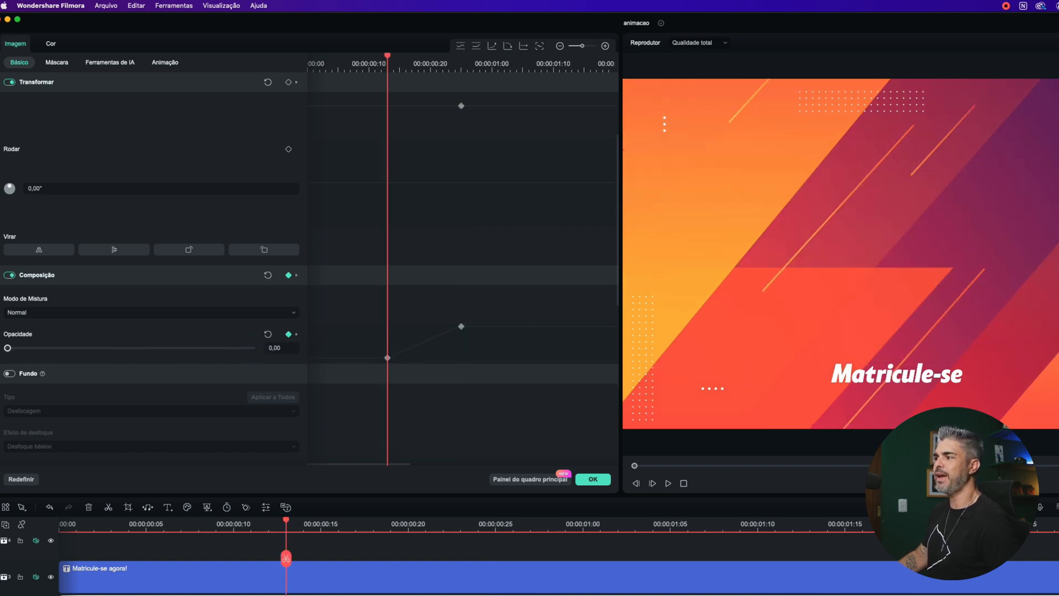
Play the entrance several times from just before the first keyframe to check the combined movement and fade-in.
{"action": "left_click", "coordinate": [269, 525]}
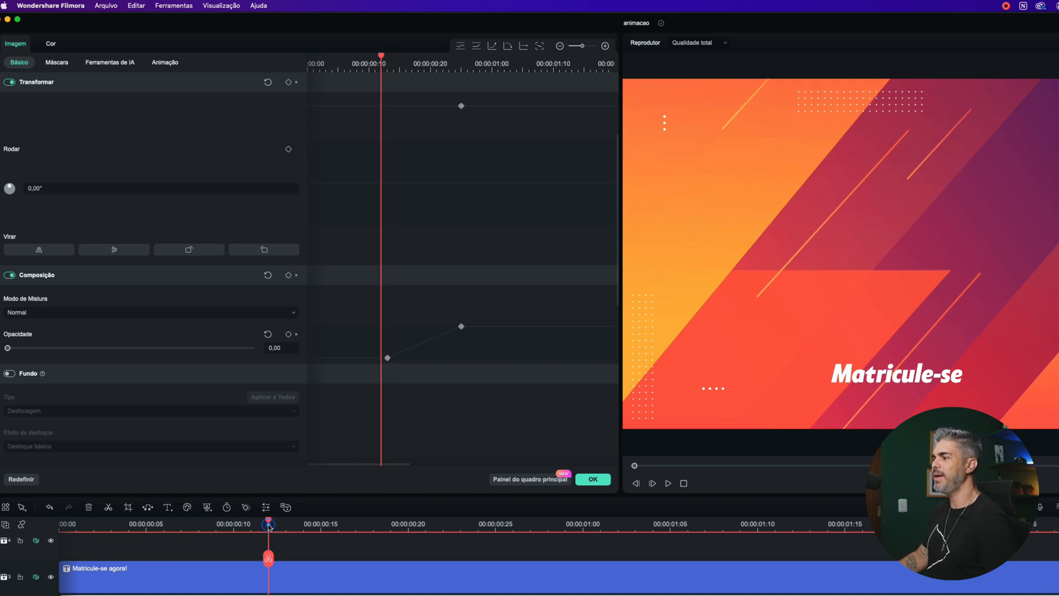
{"action": "key", "text": "space"}
{"action": "left_click", "coordinate": [271, 528]}
{"action": "key", "text": "space"}
{"action": "key", "text": "space"}
{"action": "left_click", "coordinate": [271, 530]}
{"action": "key", "text": "space"}
{"action": "key", "text": "space"}
{"action": "left_click", "coordinate": [271, 530]}
{"action": "key", "text": "space"}
{"action": "key", "text": "space"}
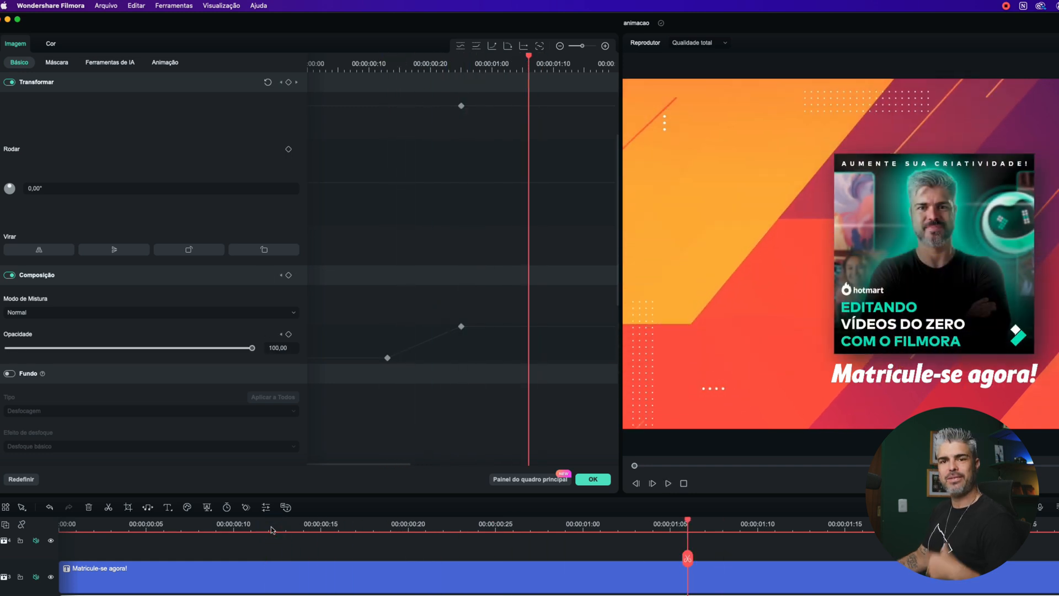
Fade the image out during its exit by keyframing its opacity down to 0.
{"action": "key", "text": "super+minus"}
{"action": "key", "text": "super+minus"}
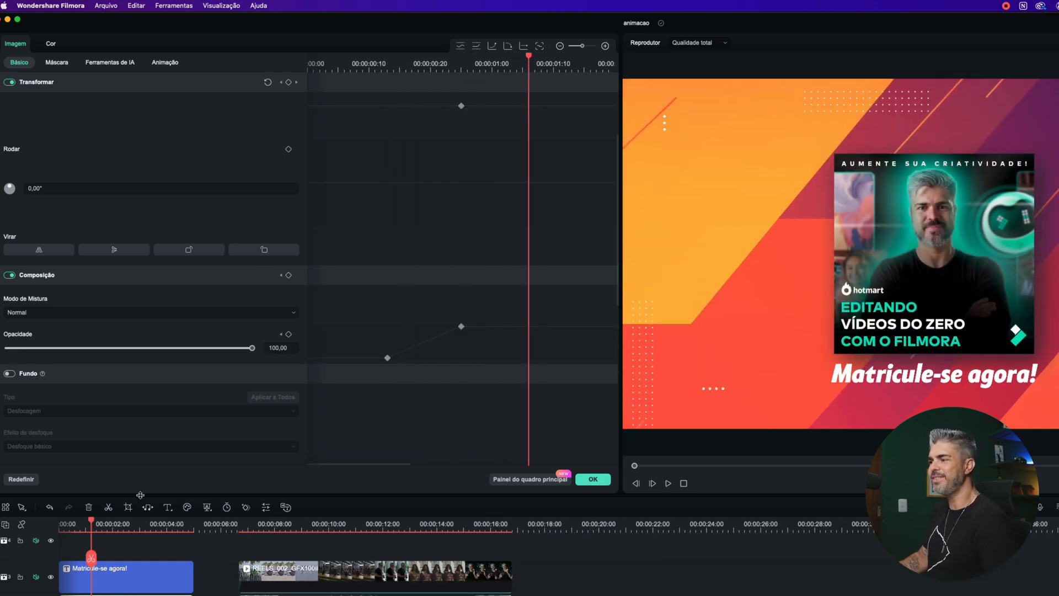
{"action": "left_click", "coordinate": [161, 529]}
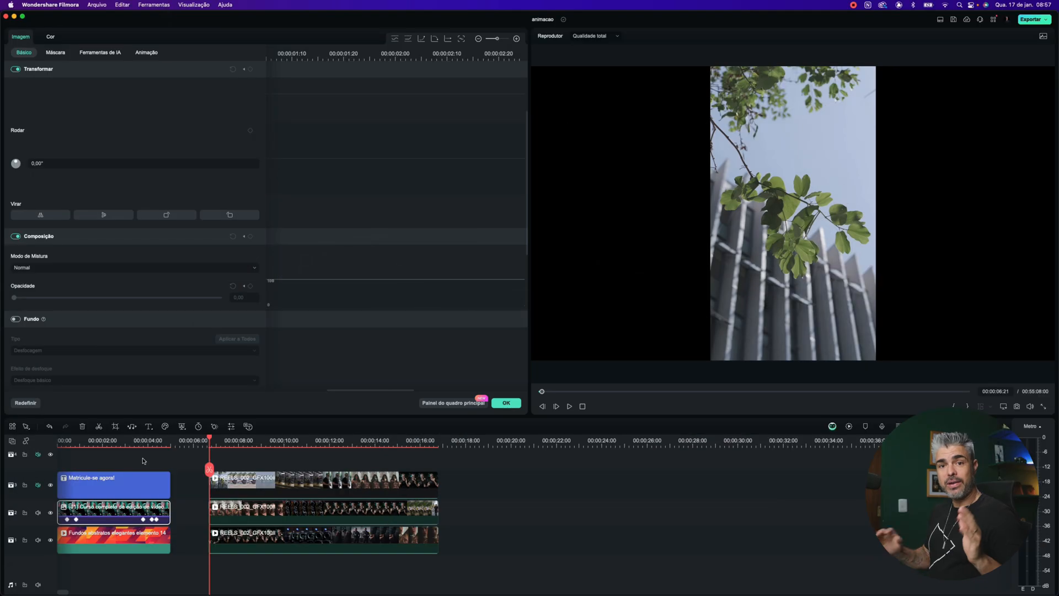
Add position keyframes to the uppermost vertical reel clip at 00:00:07:29 and about ten frames earlier.
{"action": "left_click", "coordinate": [236, 444]}
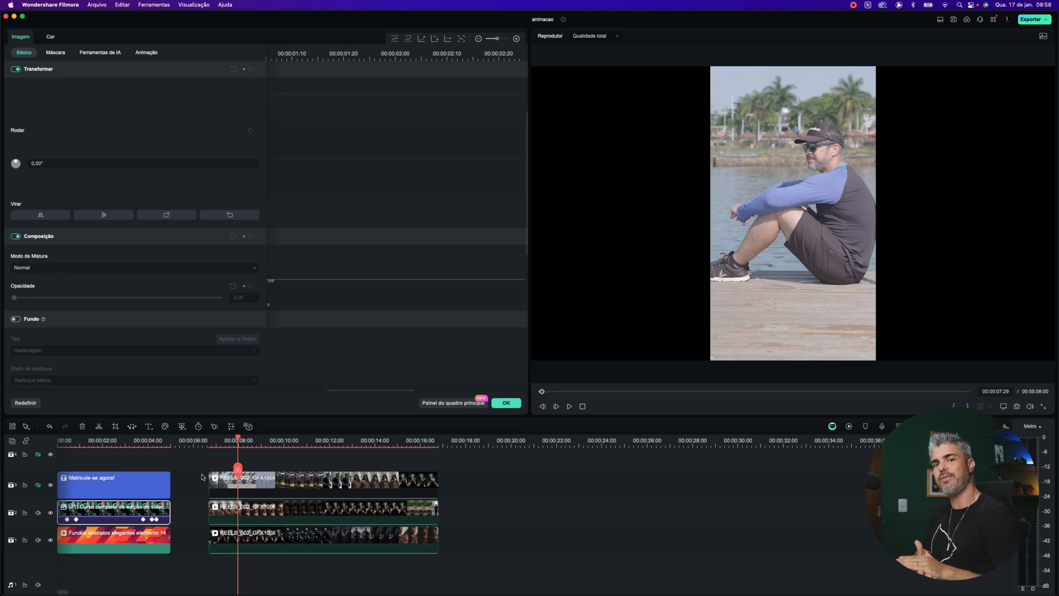
{"action": "left_click", "coordinate": [290, 489]}
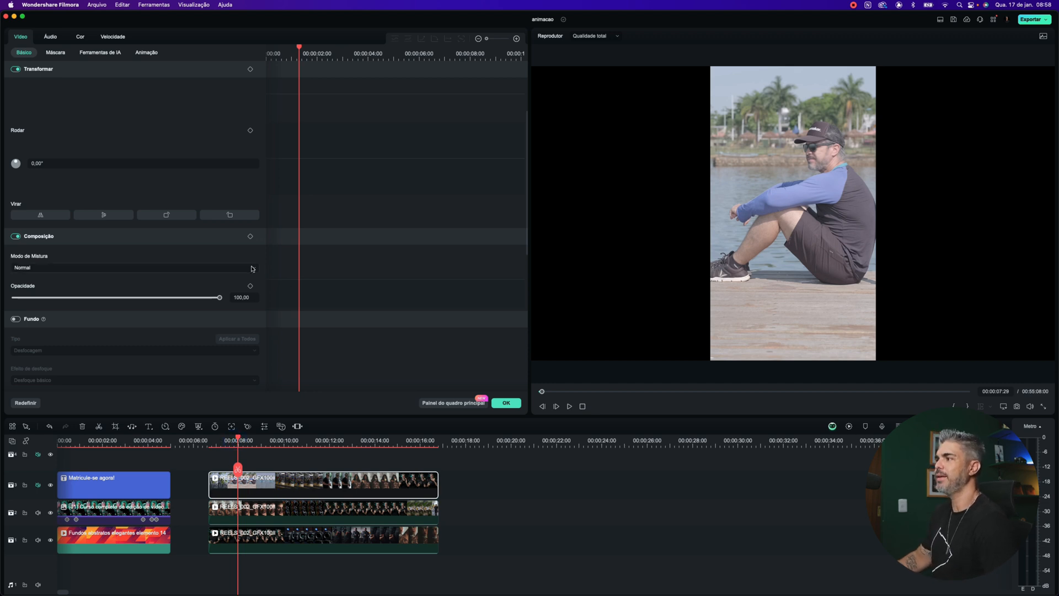
{"action": "scroll", "coordinate": [320, 284], "scroll_direction": "up", "scroll_amount": 3}
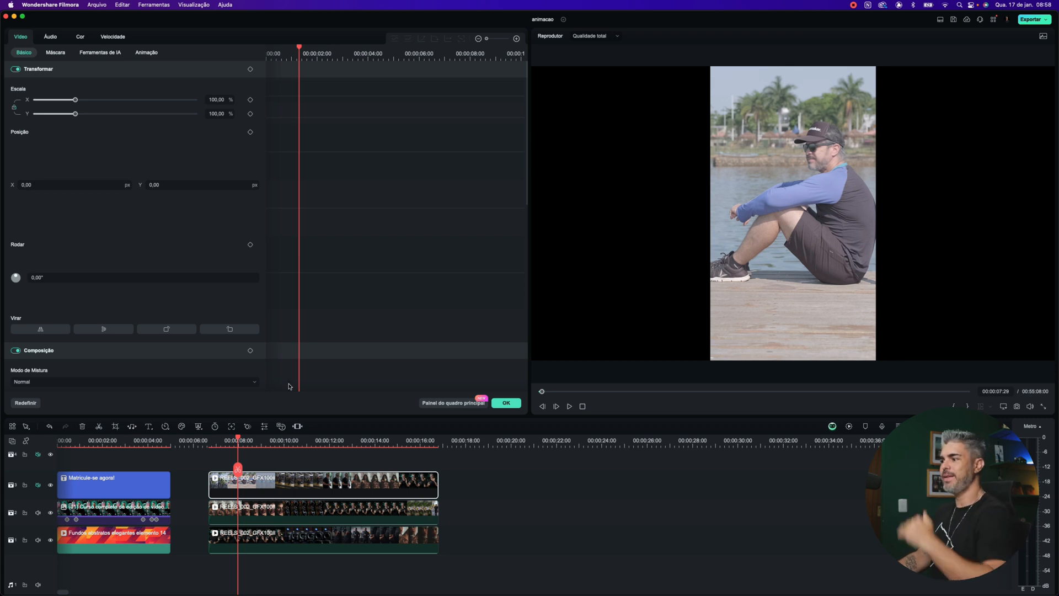
{"action": "left_click", "coordinate": [251, 133]}
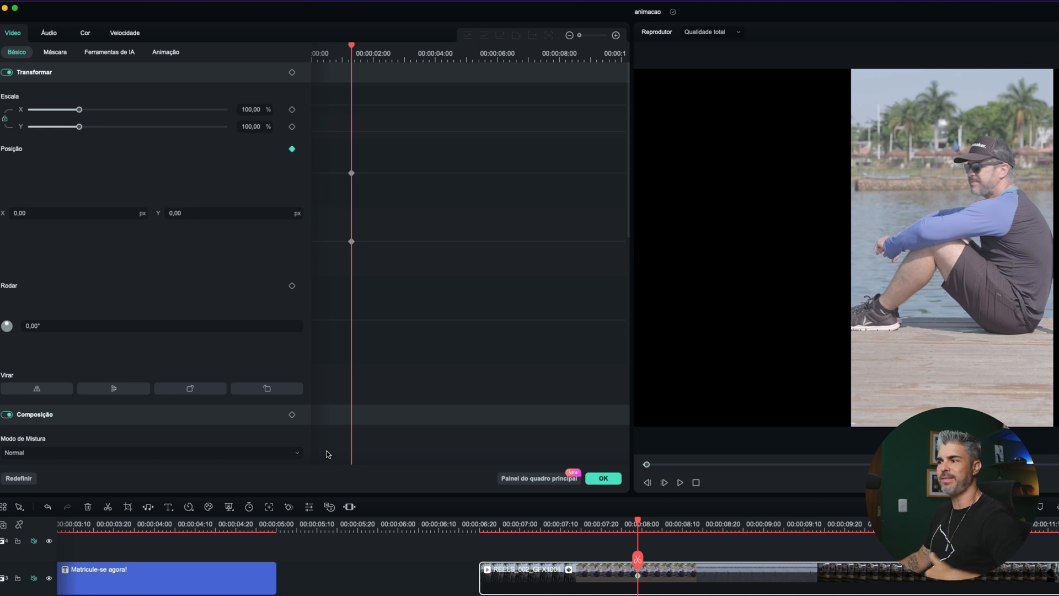
{"action": "left_click", "coordinate": [597, 523]}
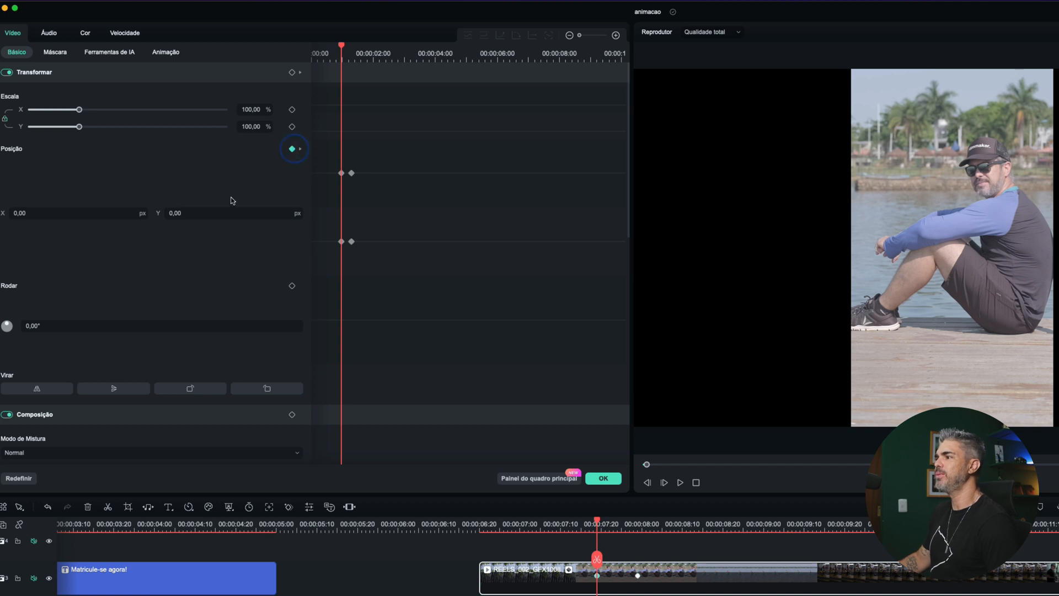
Move the clip out of frame below the canvas at the first entrance keyframe by setting its Y position to -2187 px.
{"action": "left_click_drag", "start_coordinate": [200, 211], "coordinate": [2, 220]}
{"action": "left_click_drag", "start_coordinate": [253, 212], "coordinate": [44, 220]}
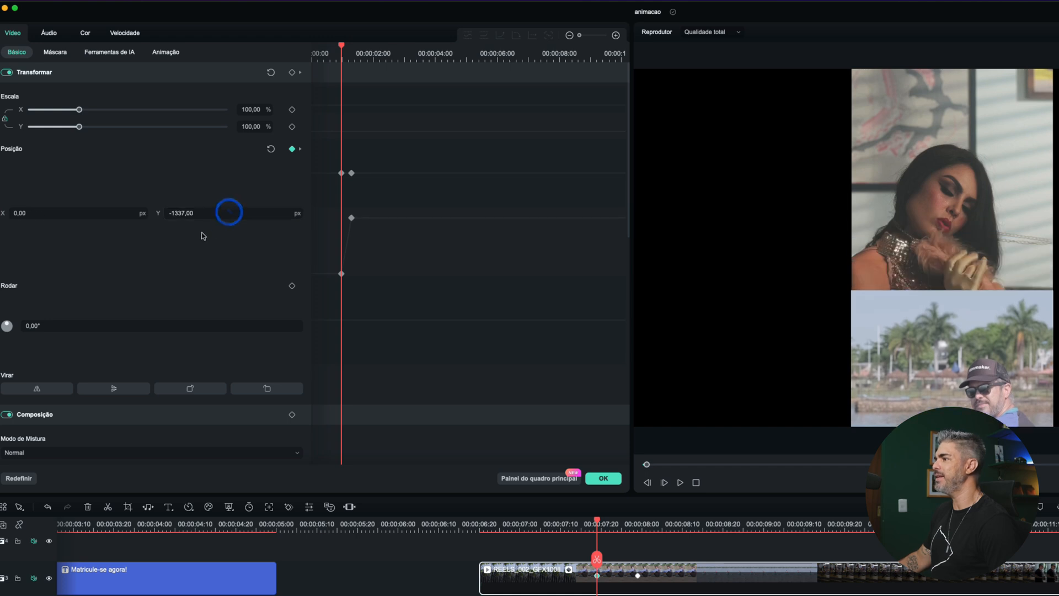
{"action": "left_click_drag", "start_coordinate": [226, 214], "coordinate": [6, 217]}
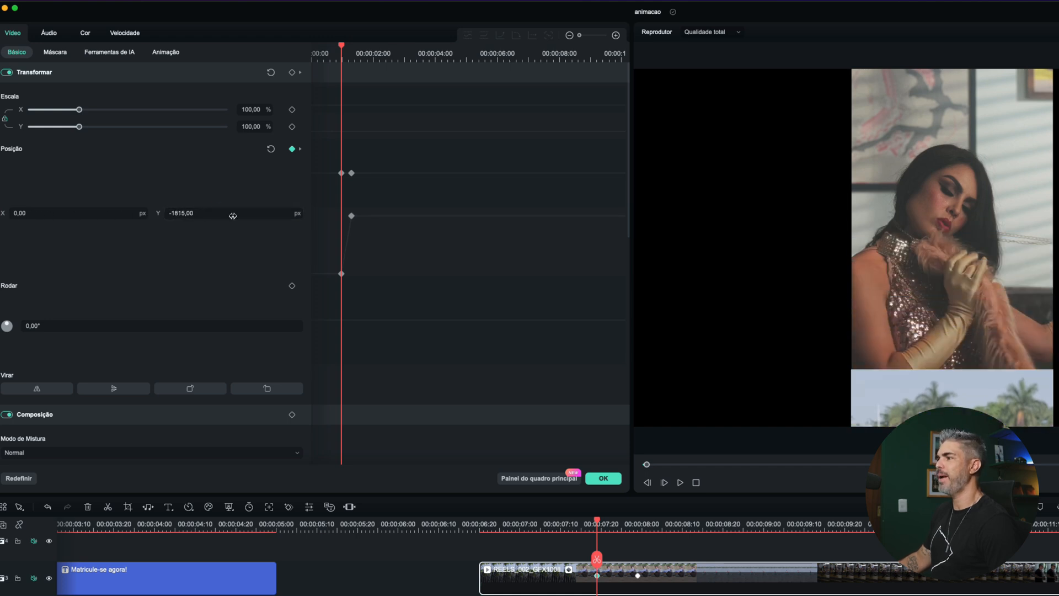
{"action": "left_click_drag", "start_coordinate": [236, 213], "coordinate": [73, 244]}
Play the clip's entrance from just before the first position keyframe.
{"action": "left_click", "coordinate": [560, 524]}
{"action": "key", "text": "space"}
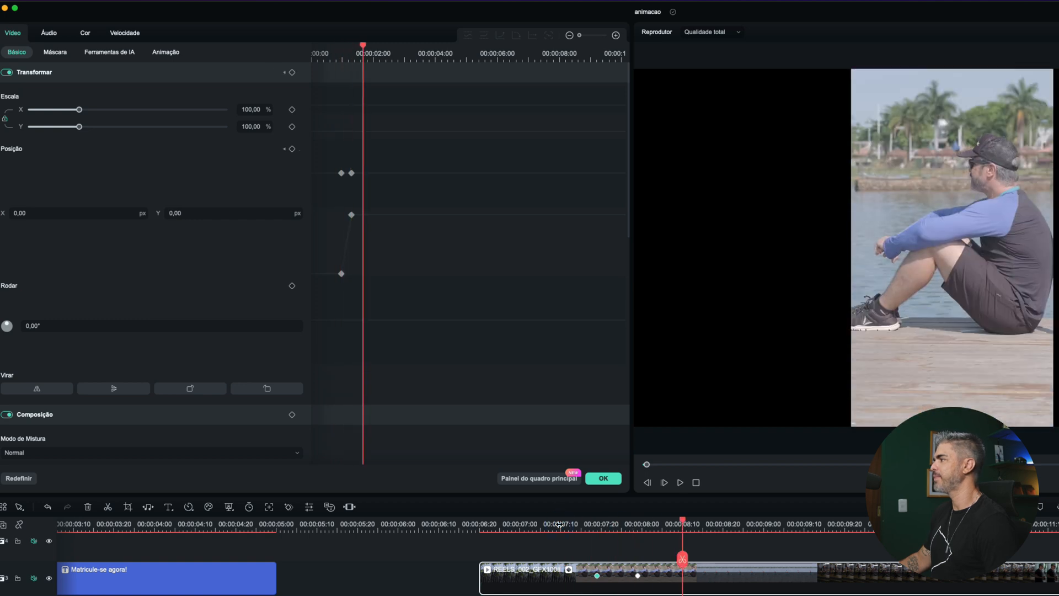
{"action": "key", "text": "space"}
Keyframe the clip's exit: hold its centred position at 00:00:14:28, and set Y to 2159 px about 19 frames later.
{"action": "scroll", "coordinate": [562, 525], "scroll_direction": "down", "scroll_amount": 3}
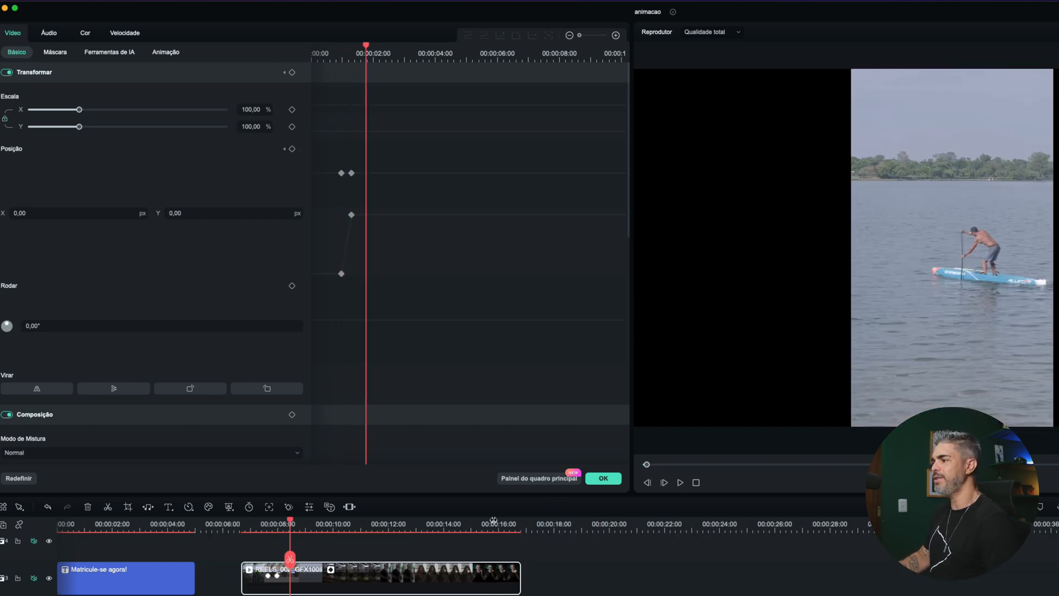
{"action": "left_click", "coordinate": [447, 525]}
{"action": "left_click_drag", "start_coordinate": [452, 524], "coordinate": [469, 524]}
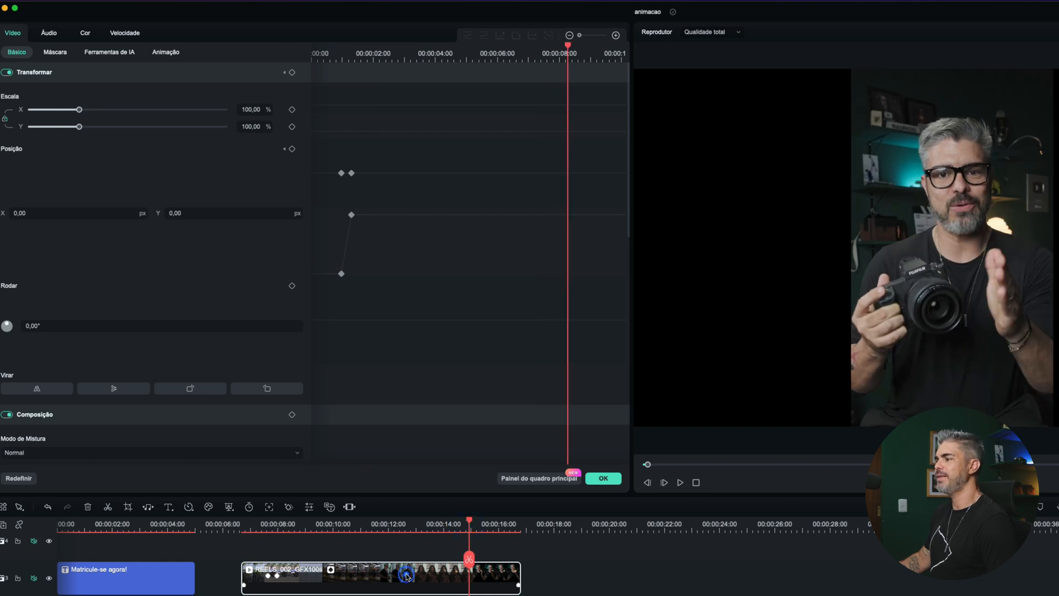
{"action": "left_click", "coordinate": [292, 148]}
{"action": "key", "text": "space"}
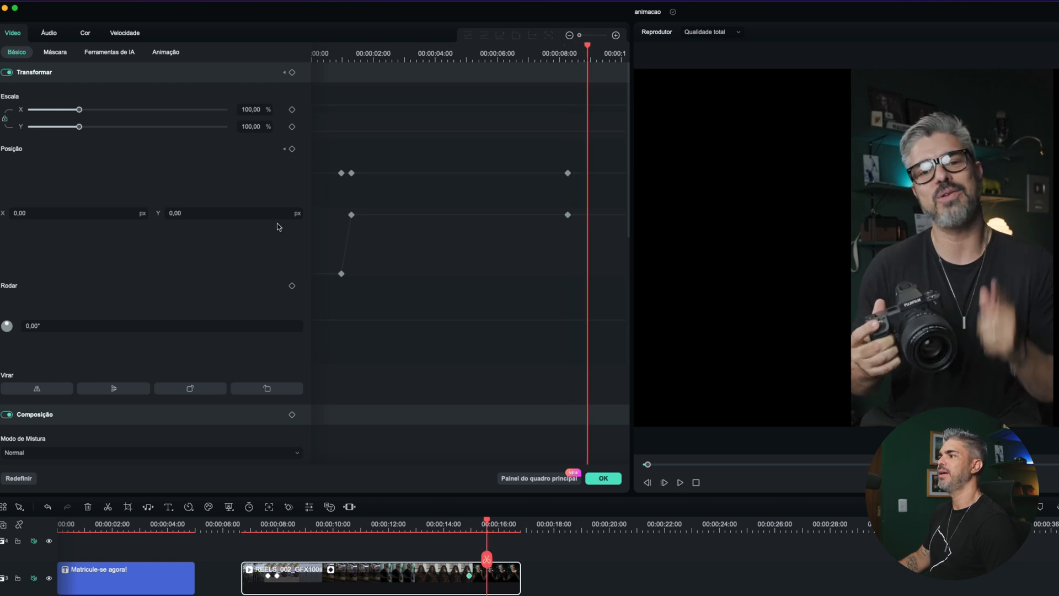
{"action": "left_click_drag", "start_coordinate": [185, 214], "coordinate": [229, 213]}
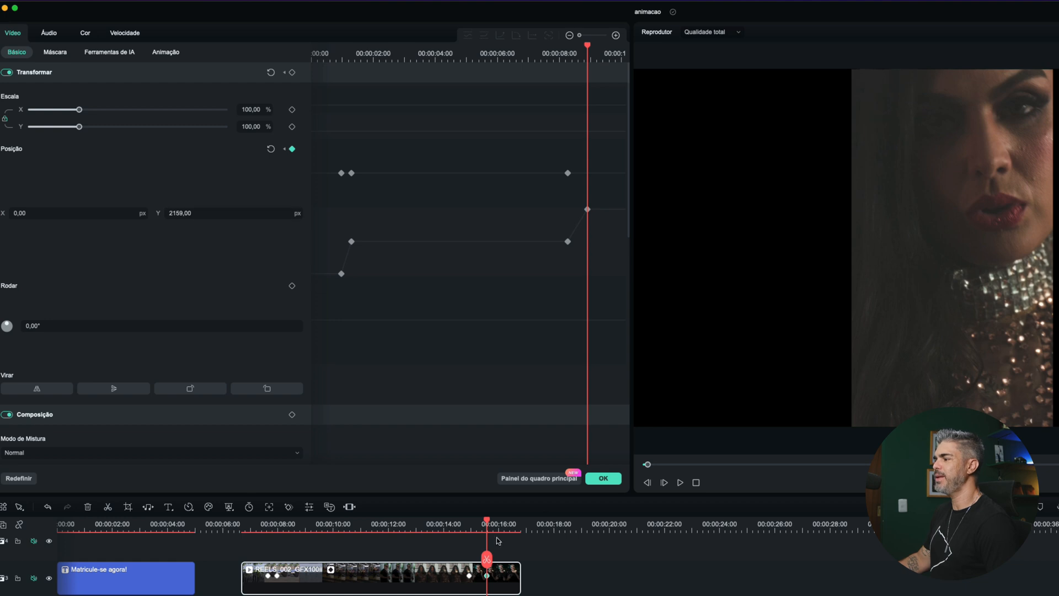
Play the clip's exit twice, and replay its entrance, to check the vertical movement at both ends.
{"action": "left_click", "coordinate": [458, 524]}
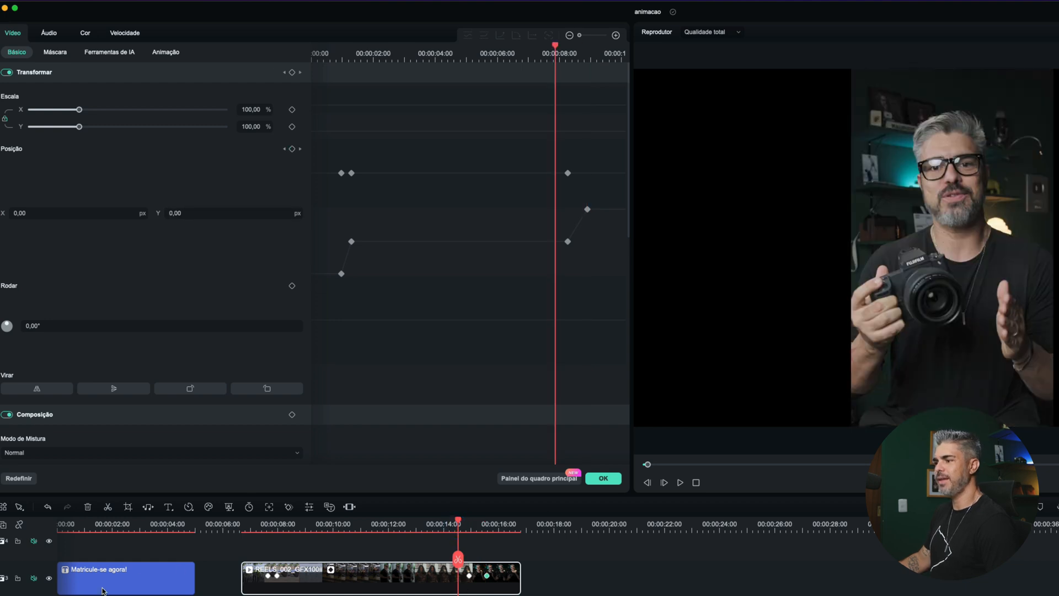
{"action": "key", "text": "space"}
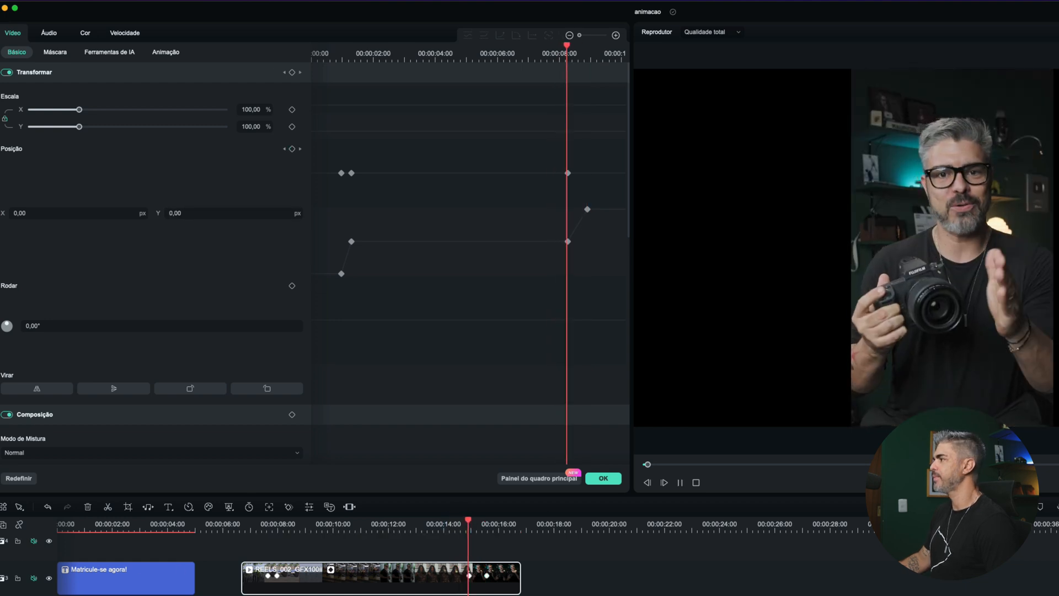
{"action": "key", "text": "space"}
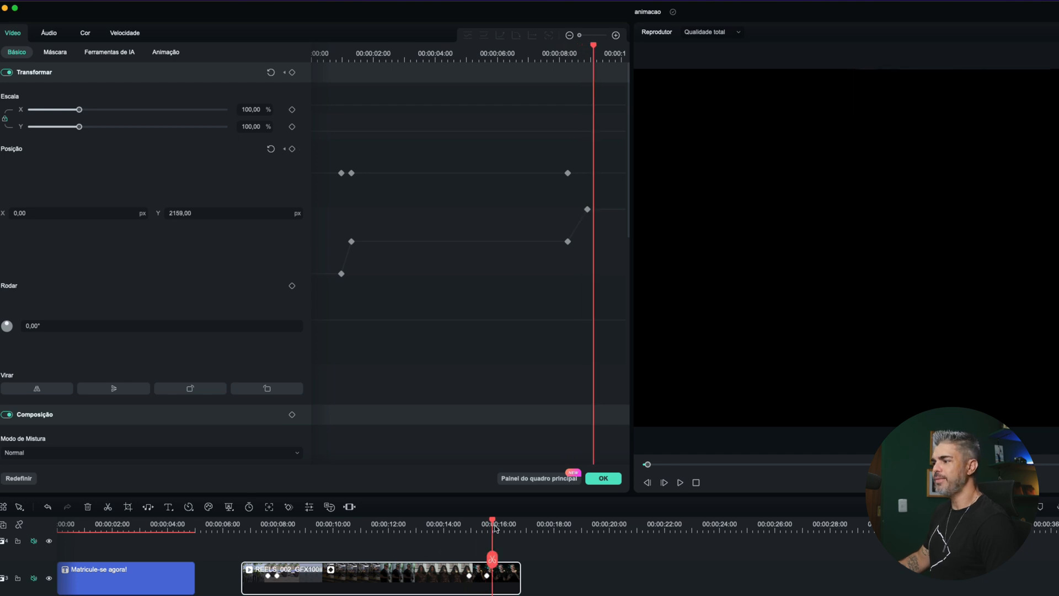
{"action": "left_click", "coordinate": [461, 523]}
{"action": "key", "text": "space"}
{"action": "key", "text": "space"}
{"action": "left_click", "coordinate": [259, 524]}
{"action": "key", "text": "space"}
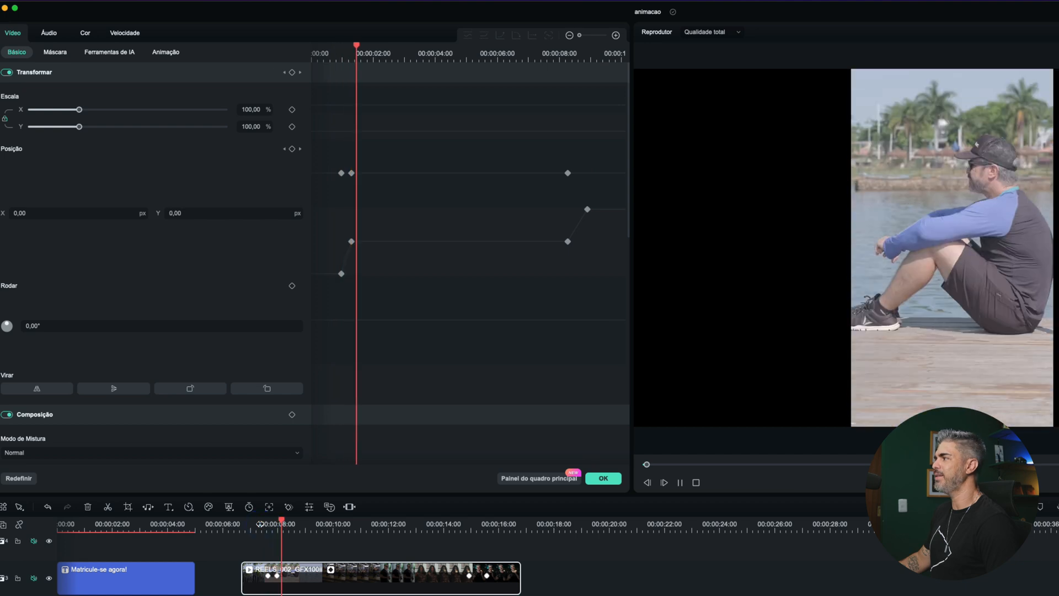
Return to the first entrance keyframe at 00:00:07:19 and select its Y position point in the keyframe graph.
{"action": "left_click", "coordinate": [464, 527]}
{"action": "key", "text": "super+equal"}
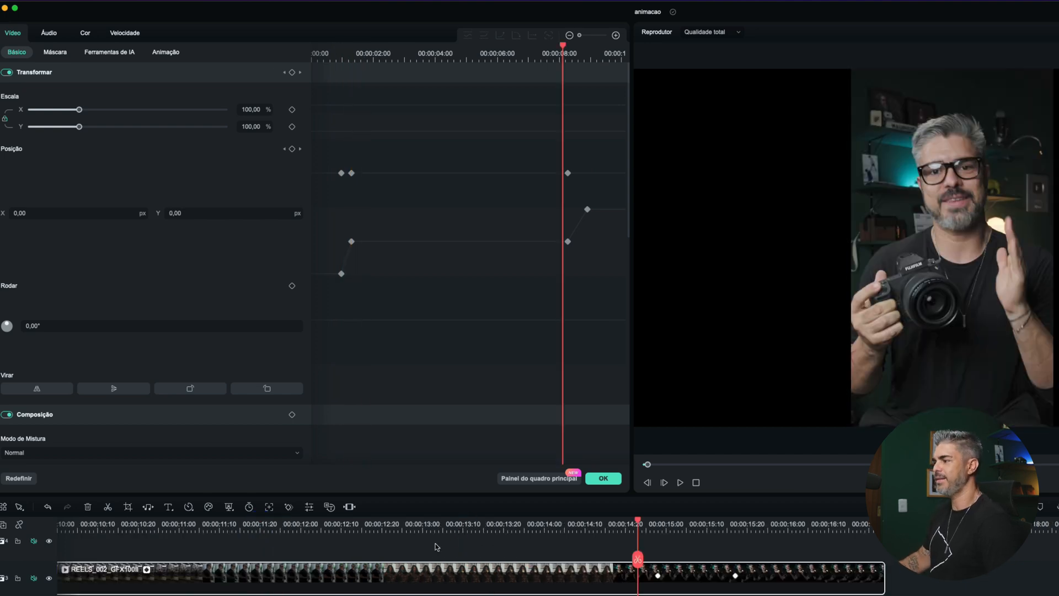
{"action": "scroll", "coordinate": [464, 551], "scroll_direction": "left", "scroll_amount": 5}
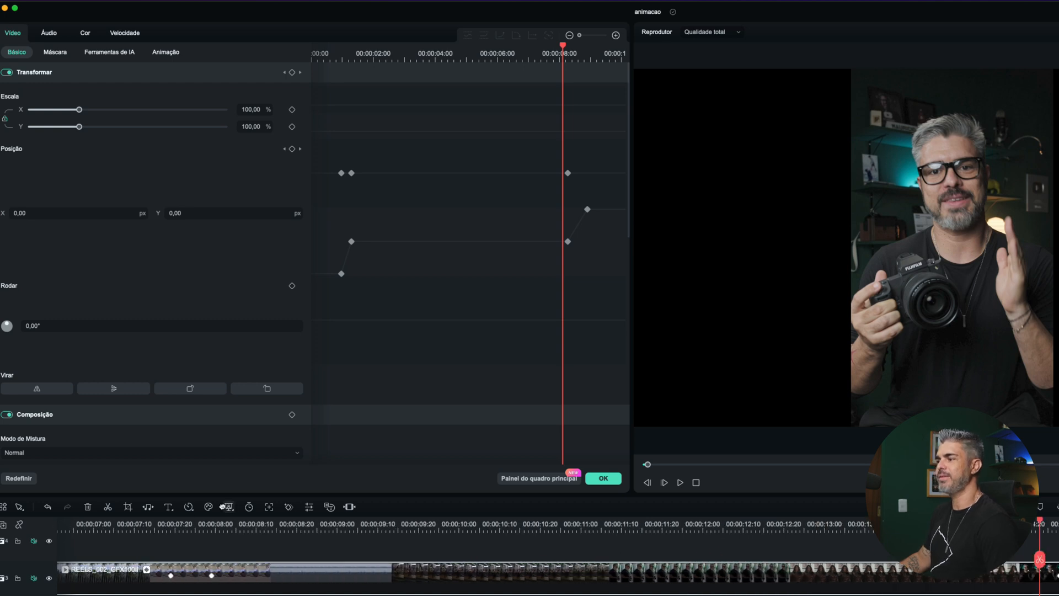
{"action": "left_click", "coordinate": [169, 524]}
{"action": "key", "text": "super+equal"}
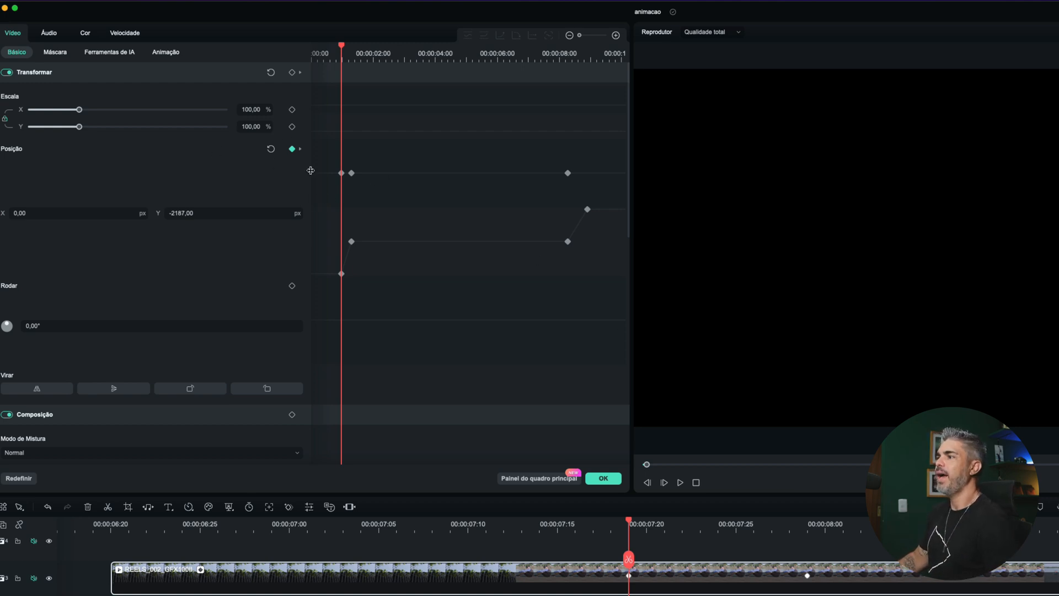
{"action": "left_click", "coordinate": [339, 275]}
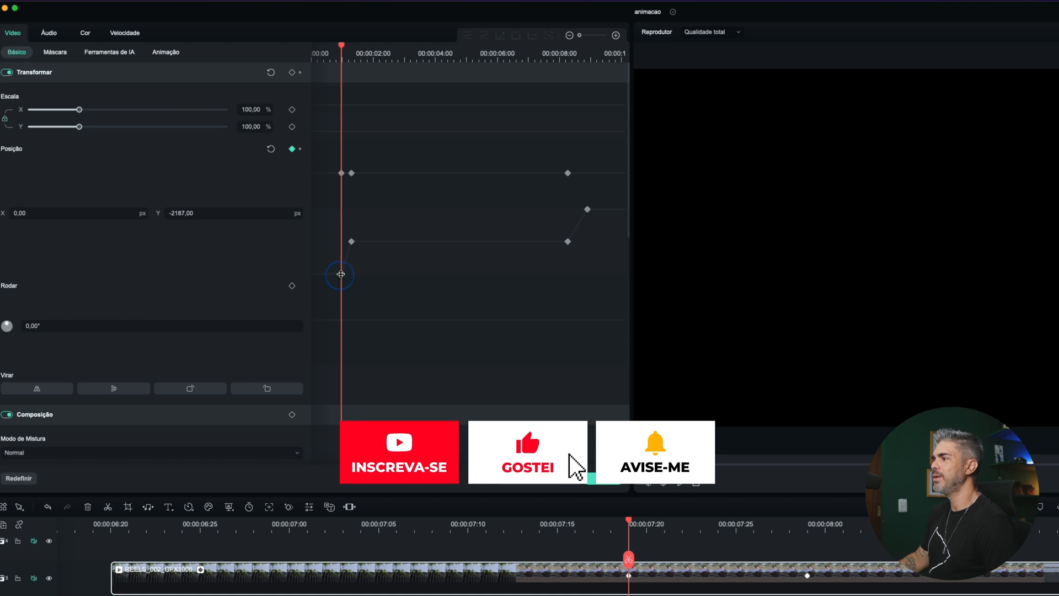
{"action": "left_click", "coordinate": [341, 273]}
Enlarge the keyframe graph around the entrance and step through the movement frame by frame.
{"action": "left_click", "coordinate": [616, 36]}
{"action": "left_click", "coordinate": [616, 37]}
{"action": "key", "text": "Right"}
{"action": "key", "text": "Right"}
{"action": "key", "text": "Right"}
{"action": "key", "text": "Right"}
{"action": "key", "text": "Right"}
{"action": "key", "text": "Right"}
{"action": "key", "text": "Right"}
{"action": "key", "text": "Right"}
{"action": "key", "text": "Right"}
{"action": "left_click", "coordinate": [616, 37]}
{"action": "key", "text": "Right"}
{"action": "key", "text": "Right"}
{"action": "key", "text": "Right"}
{"action": "key", "text": "Right"}
{"action": "key", "text": "Right"}
{"action": "key", "text": "Right"}
{"action": "key", "text": "Right"}
{"action": "key", "text": "Right"}
{"action": "key", "text": "Right"}
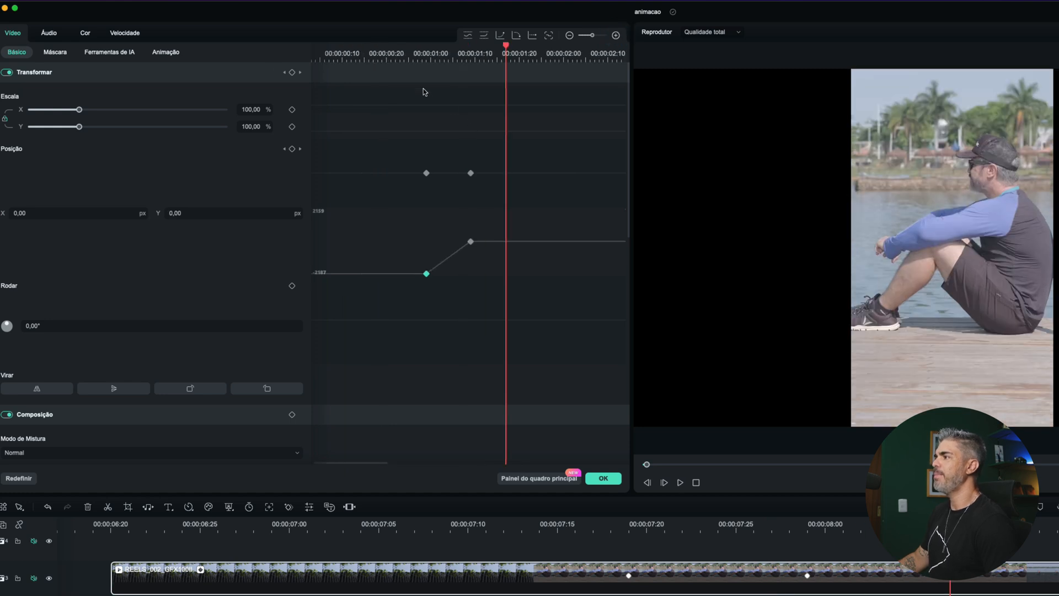
Curve the entrance's first Y position keyframe and flatten its outgoing handle so the clip starts moving gradually.
{"action": "left_click", "coordinate": [416, 55]}
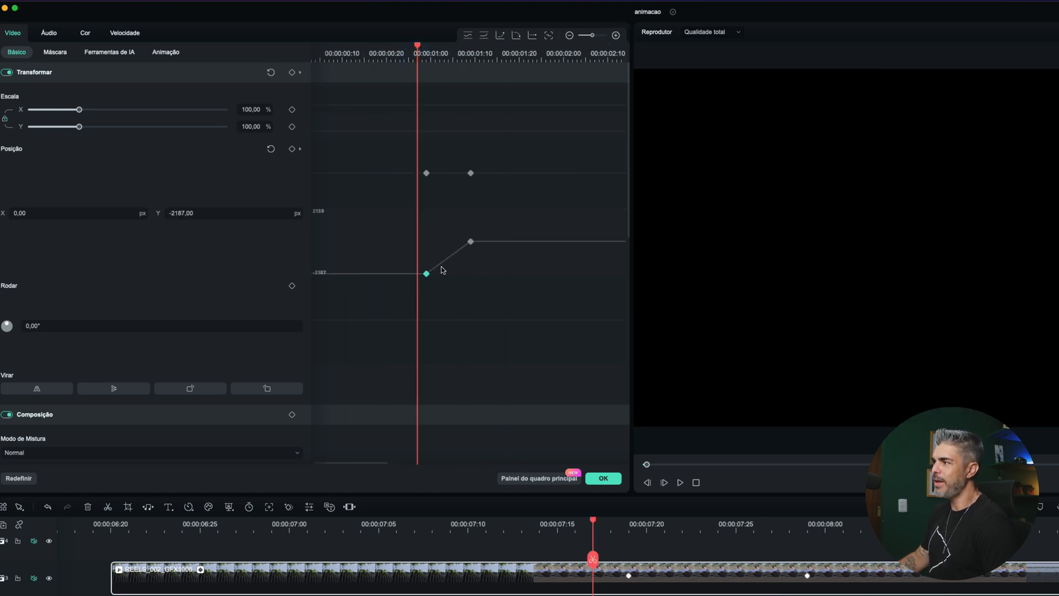
{"action": "left_click", "coordinate": [616, 35]}
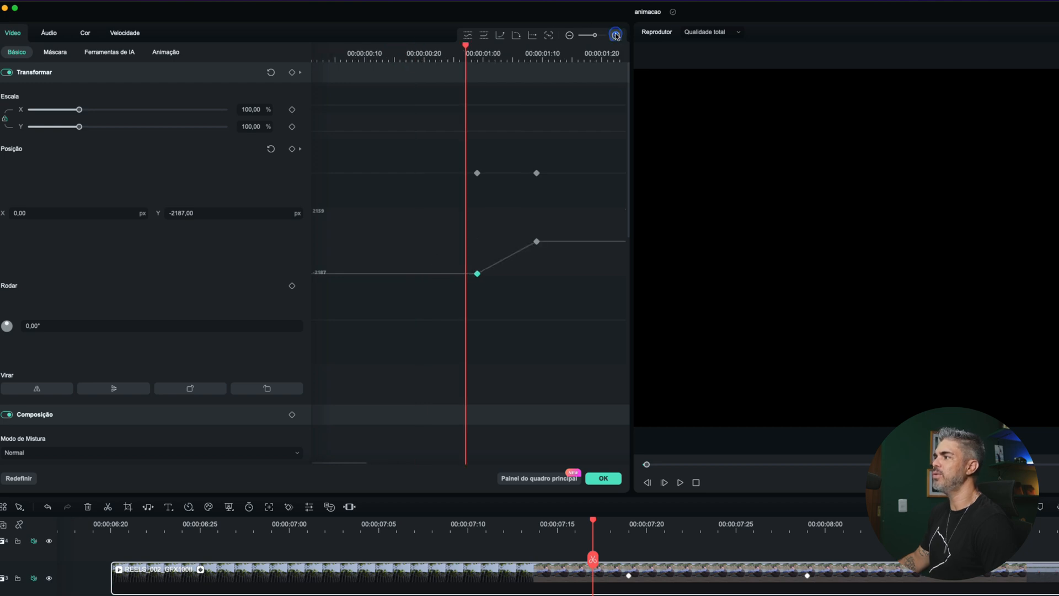
{"action": "left_click", "coordinate": [476, 61]}
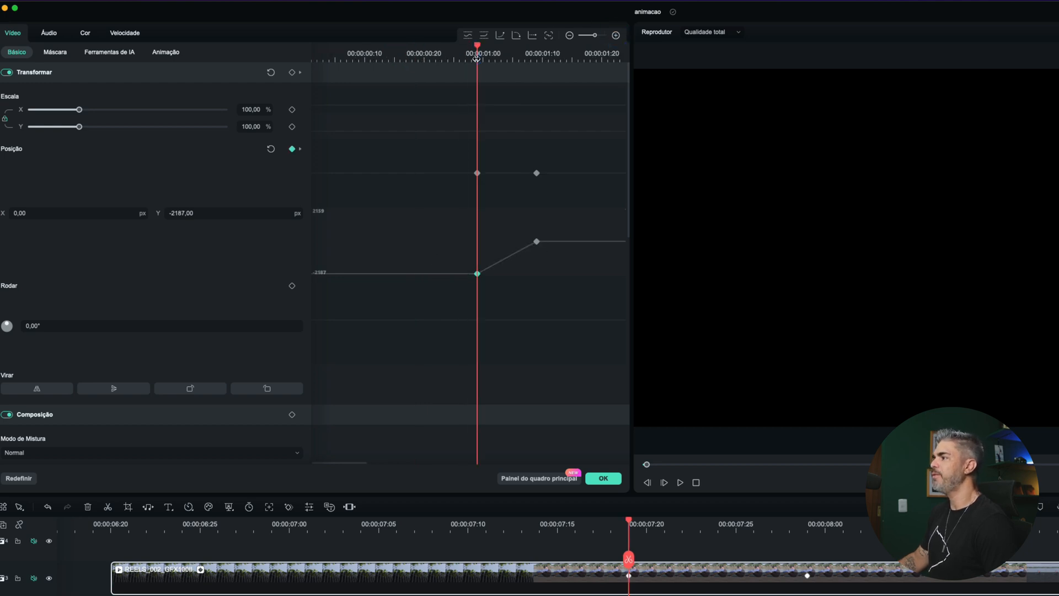
{"action": "left_click", "coordinate": [503, 35]}
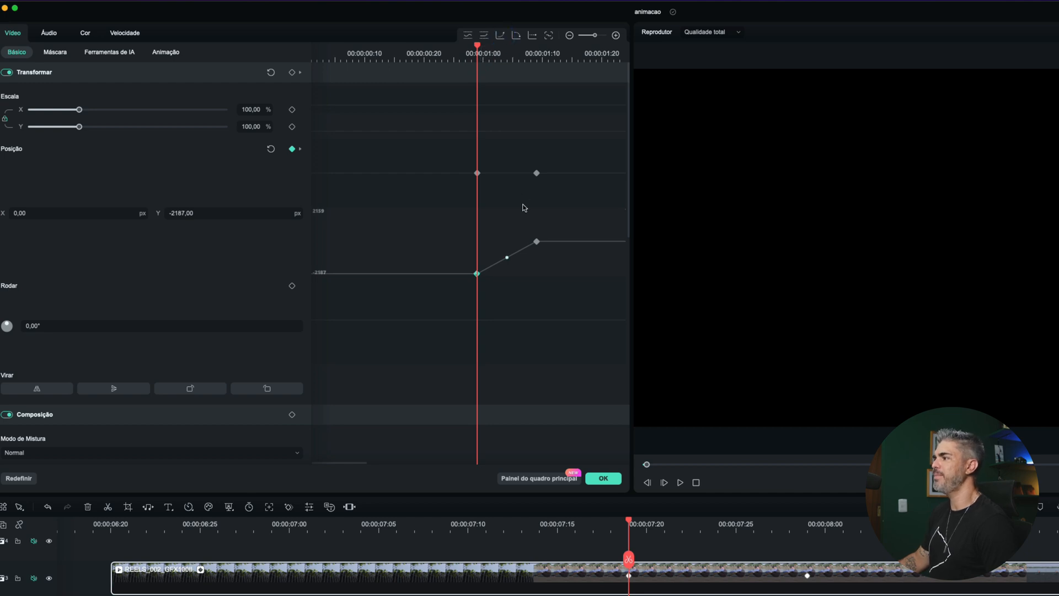
{"action": "mouse_move", "coordinate": [510, 259]}
{"action": "left_mouse_down"}
{"action": "mouse_move", "coordinate": [515, 271]}
{"action": "mouse_move", "coordinate": [513, 236]}
{"action": "mouse_move", "coordinate": [518, 269]}
{"action": "mouse_move", "coordinate": [509, 277]}
{"action": "mouse_move", "coordinate": [511, 232]}
{"action": "mouse_move", "coordinate": [516, 281]}
{"action": "mouse_move", "coordinate": [516, 272]}
{"action": "left_mouse_up"}
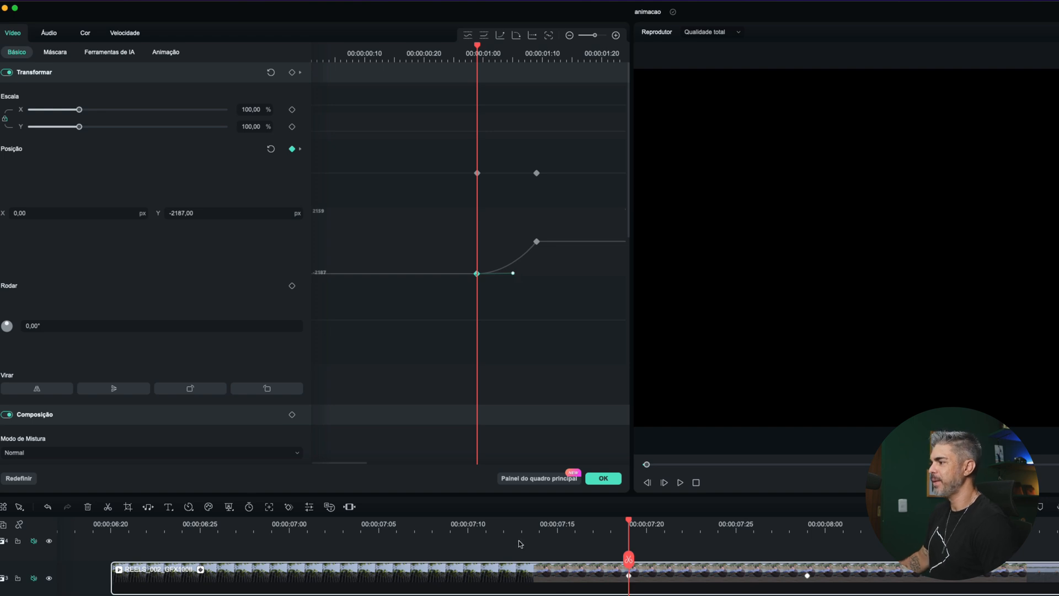
Play the entrance from a few frames before the first keyframe to check the eased start.
{"action": "left_click", "coordinate": [559, 528]}
{"action": "key", "text": "space"}
{"action": "left_click", "coordinate": [561, 524]}
{"action": "key", "text": "space"}
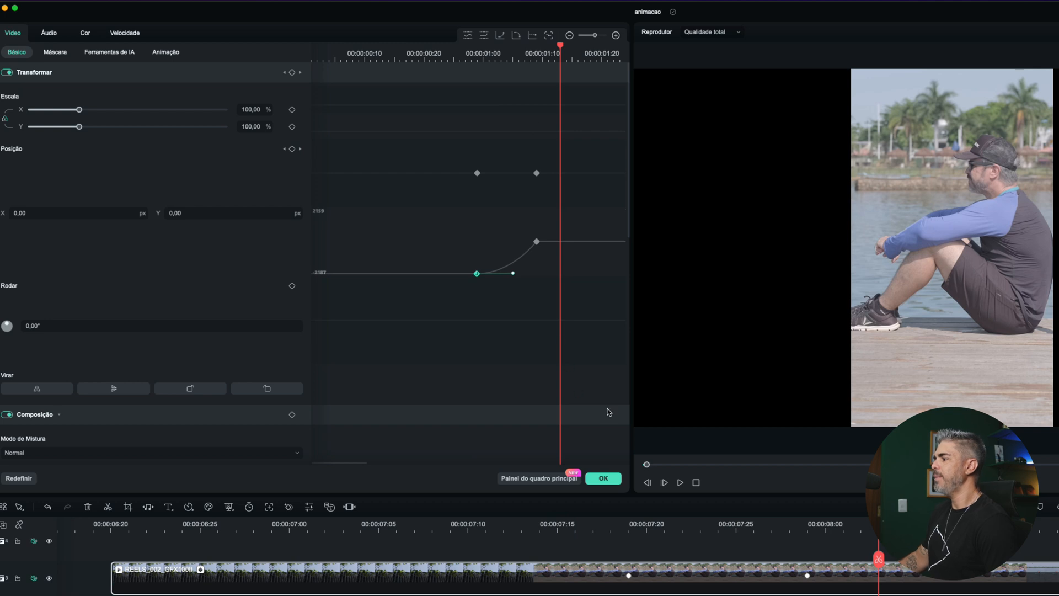
Lengthen the entrance by moving its second position keyframe to 00:00:08:03.
{"action": "scroll", "coordinate": [583, 544], "scroll_direction": "right", "scroll_amount": 5}
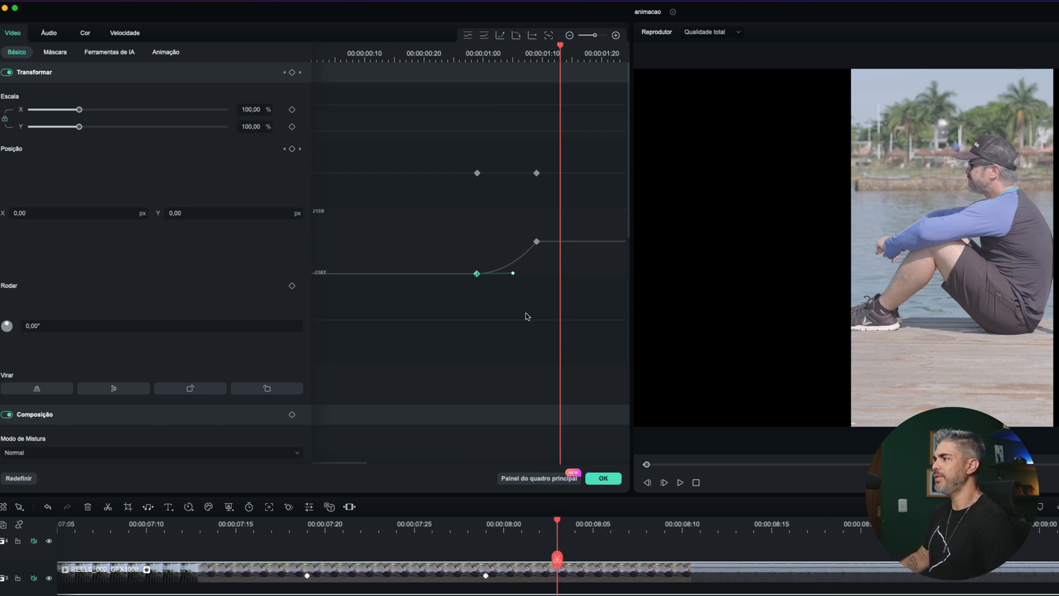
{"action": "left_click", "coordinate": [521, 522]}
{"action": "key", "text": "super+minus"}
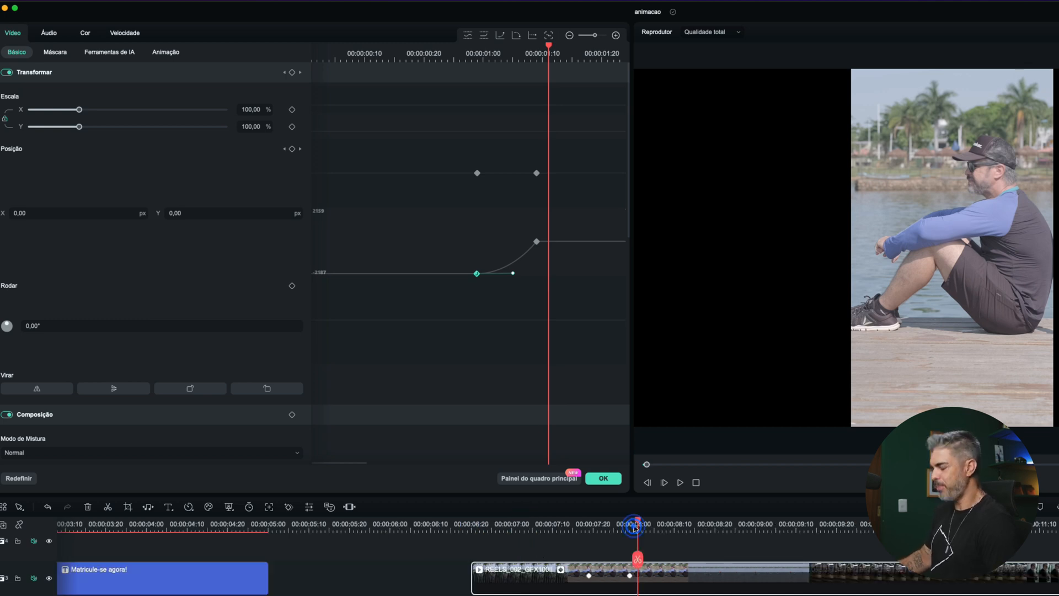
{"action": "key", "text": "super+equal"}
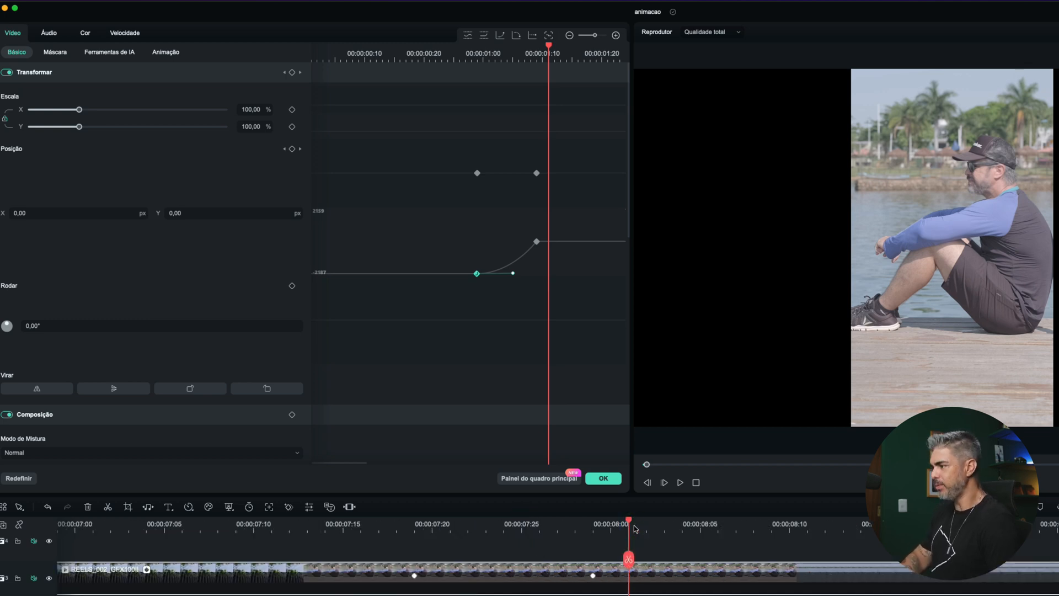
{"action": "left_click", "coordinate": [593, 575]}
{"action": "left_click", "coordinate": [664, 575]}
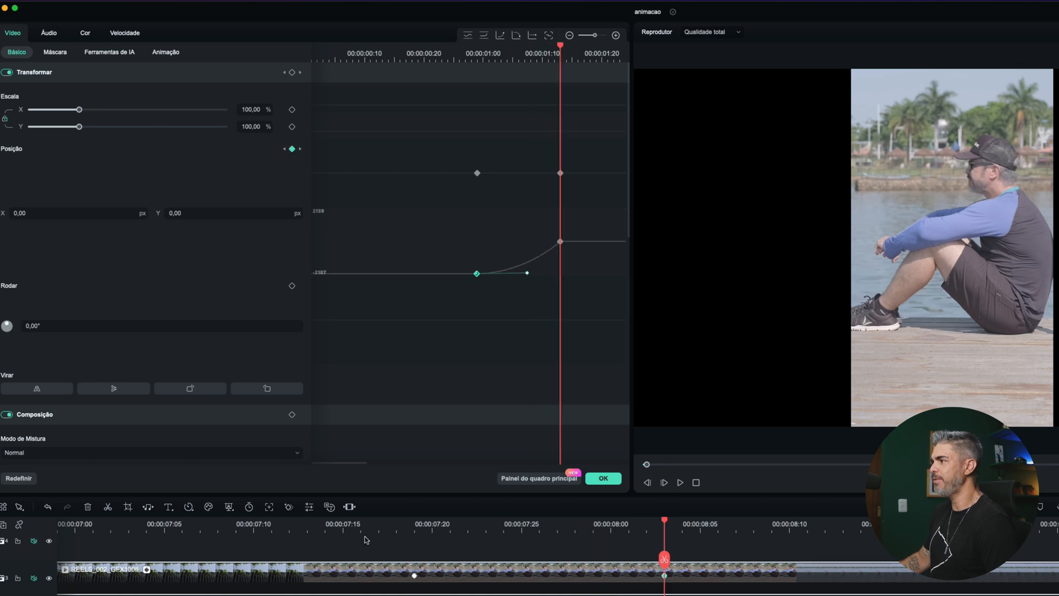
Play the lengthened entrance twice from a few frames before its first keyframe.
{"action": "left_click", "coordinate": [356, 523]}
{"action": "key", "text": "space"}
{"action": "key", "text": "space"}
{"action": "left_click", "coordinate": [353, 524]}
{"action": "key", "text": "space"}
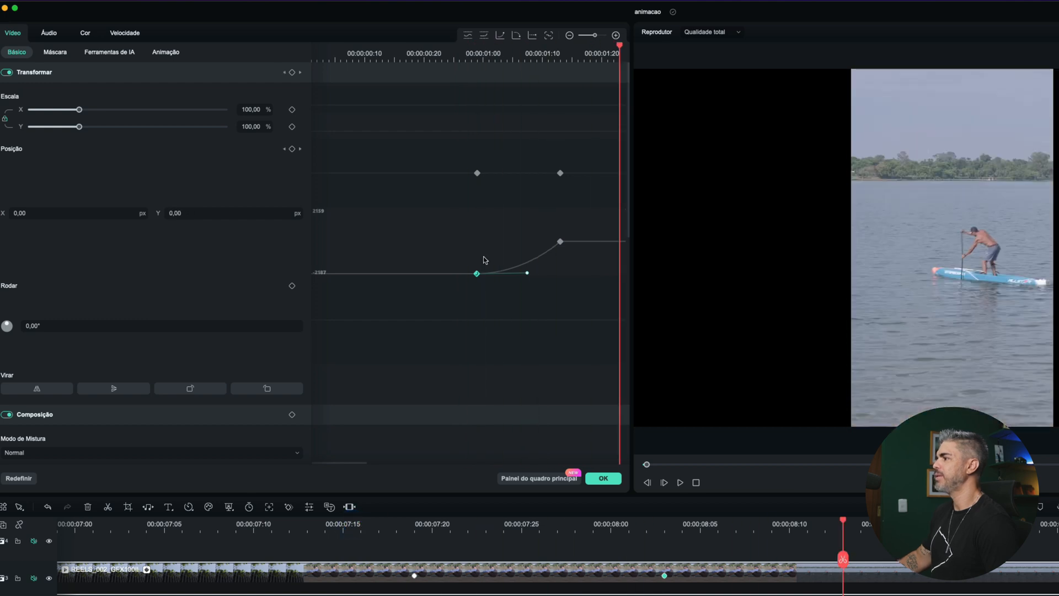
Curve the incoming side of the entrance's second Y position keyframe so the clip settles smoothly, and replay the entrance several times.
{"action": "left_click", "coordinate": [560, 241]}
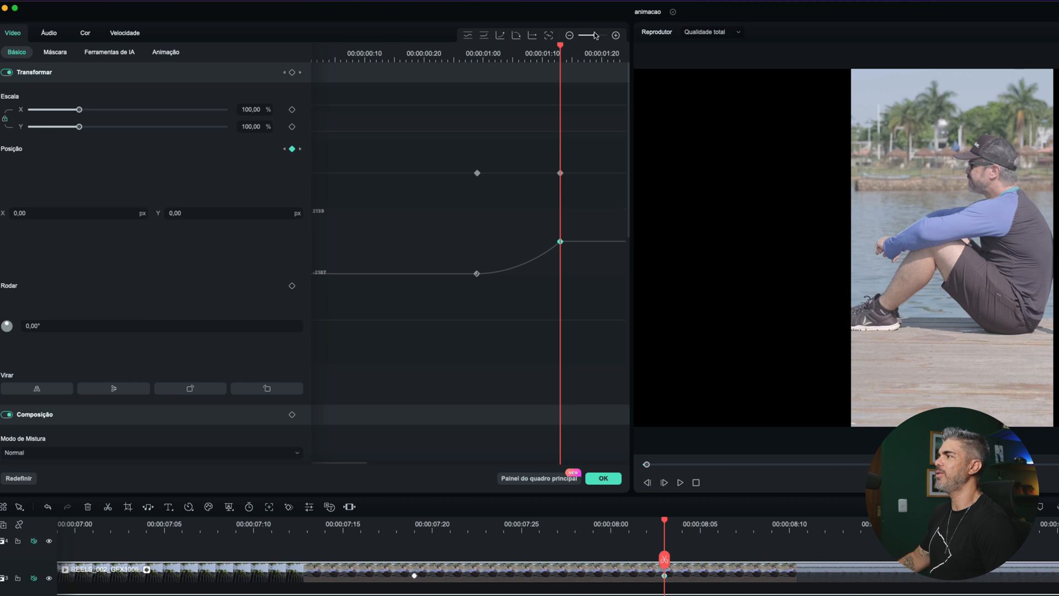
{"action": "left_click", "coordinate": [517, 36]}
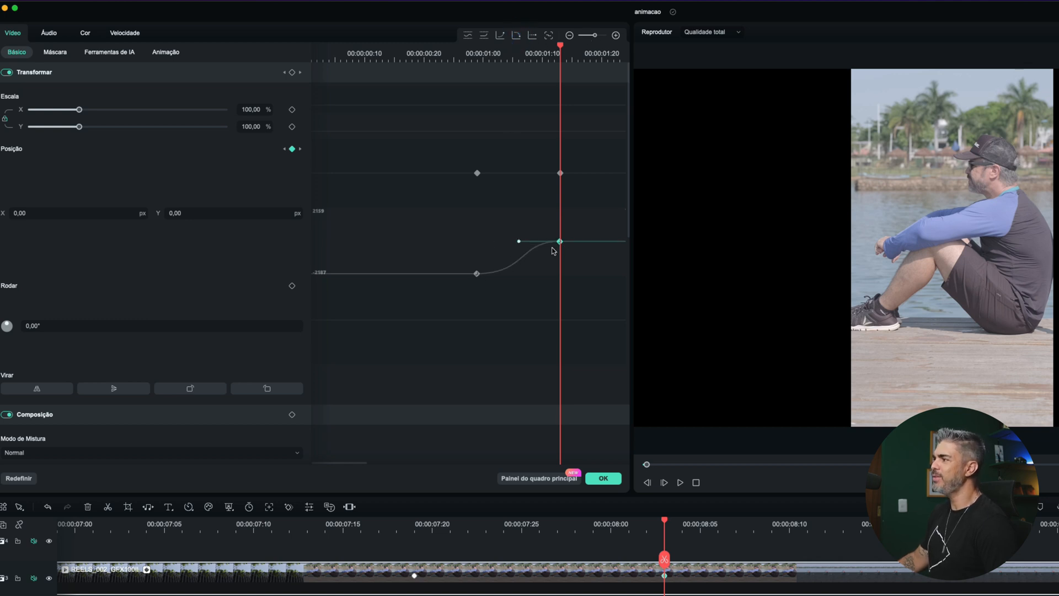
{"action": "left_click", "coordinate": [303, 522]}
{"action": "key", "text": "space"}
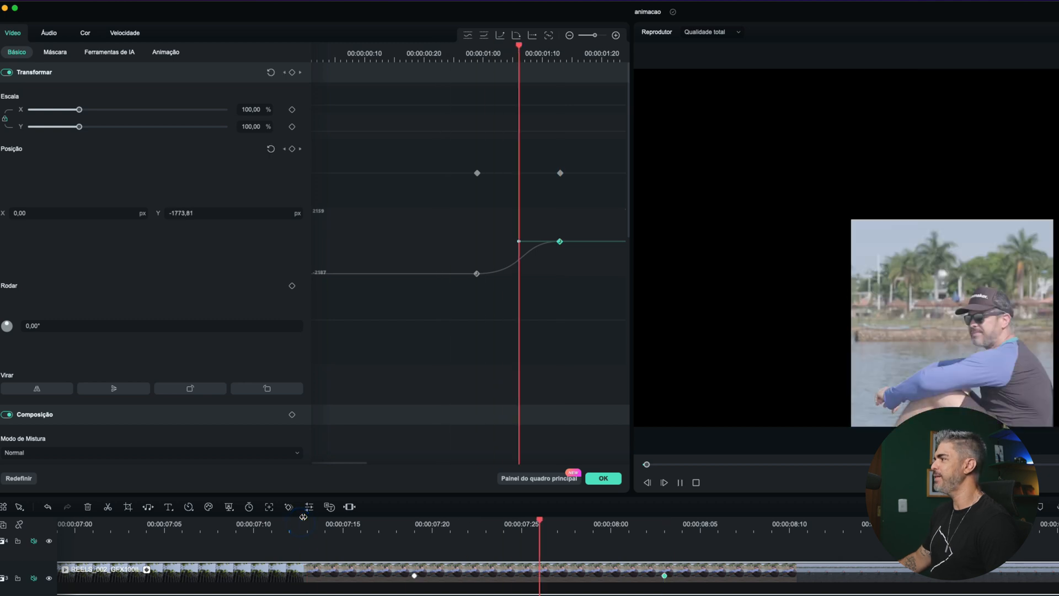
{"action": "left_click", "coordinate": [303, 520]}
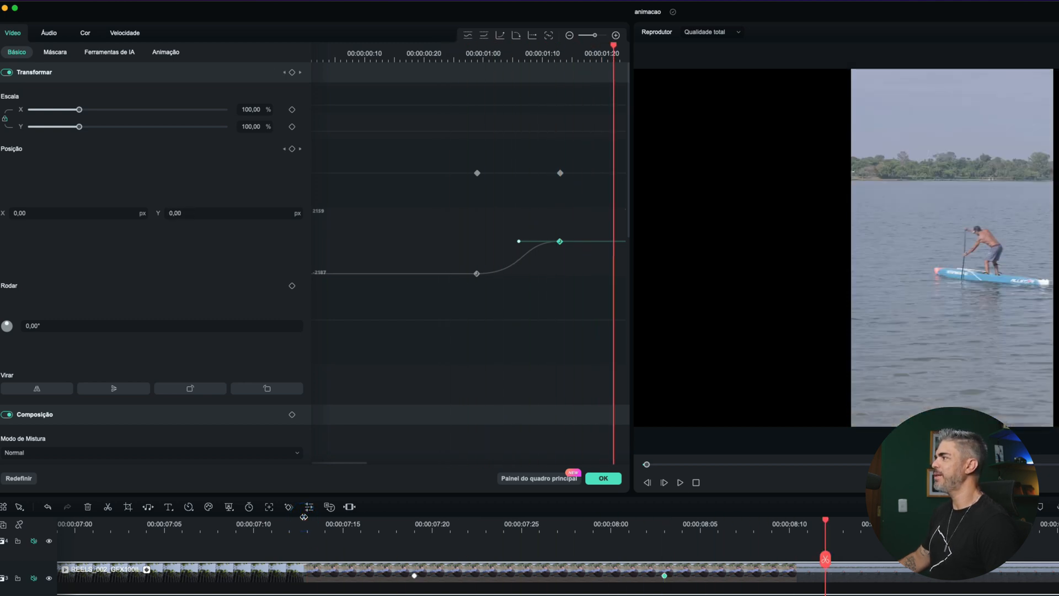
{"action": "left_click", "coordinate": [303, 516]}
{"action": "left_click", "coordinate": [304, 516]}
{"action": "left_click", "coordinate": [303, 516]}
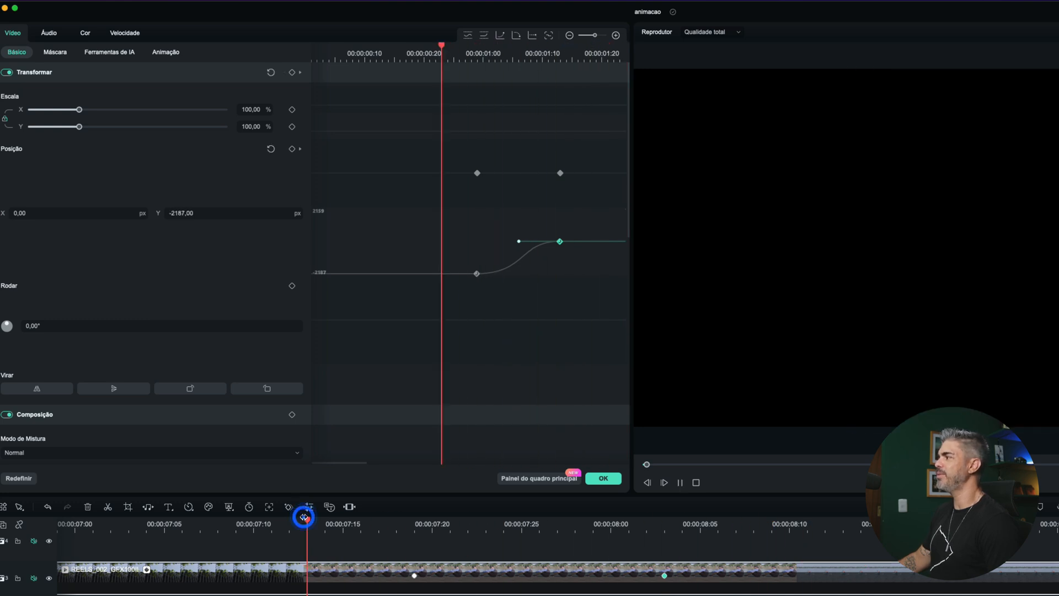
{"action": "key", "text": "space"}
Curve the outgoing side of the Y position keyframe at 00:00:14:28 upward so the top reel clip's exit starts quickly and eases out.
{"action": "key", "text": "super+minus"}
{"action": "key", "text": "super+minus"}
{"action": "key", "text": "super+minus"}
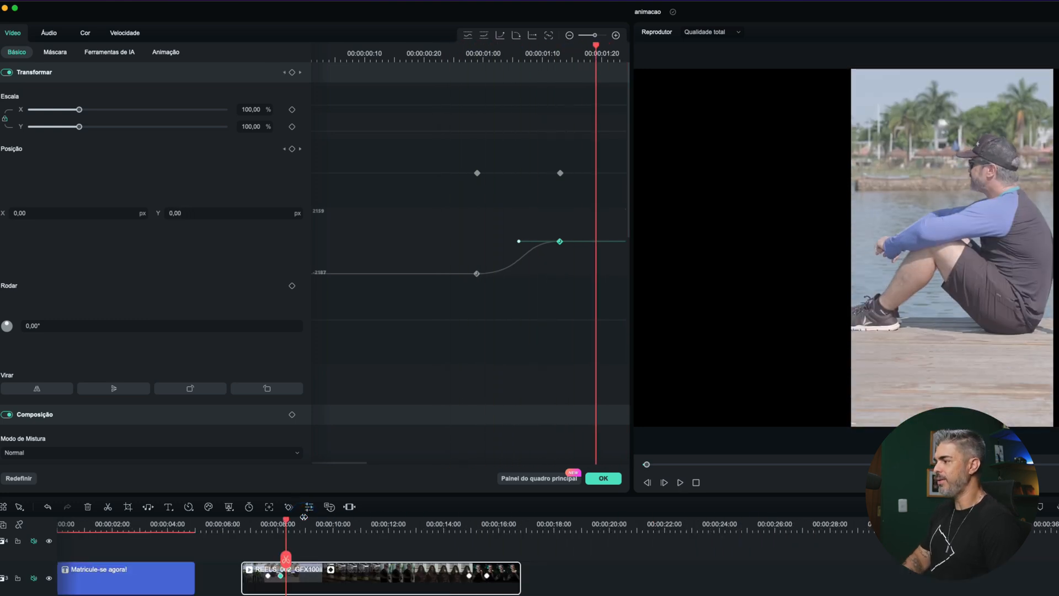
{"action": "left_click", "coordinate": [472, 519]}
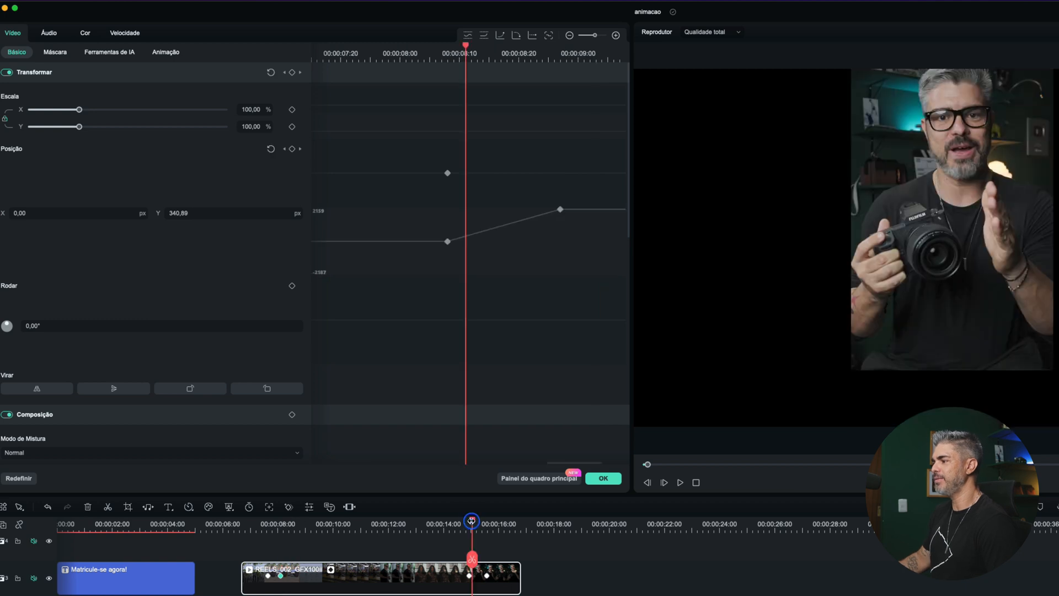
{"action": "key", "text": "super+equal"}
{"action": "key", "text": "super+equal"}
{"action": "key", "text": "super+equal"}
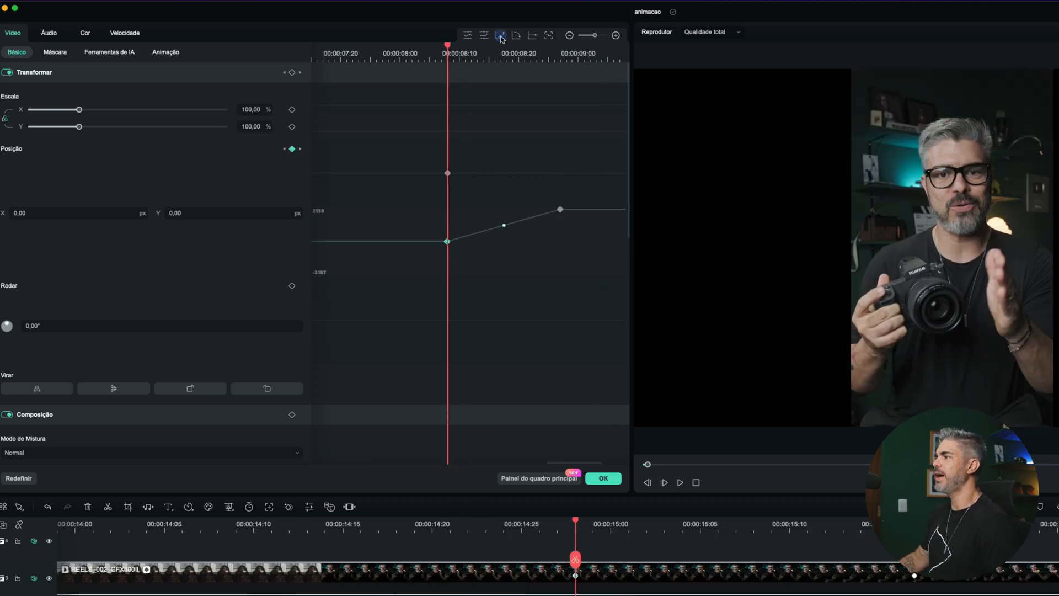
{"action": "left_click_drag", "start_coordinate": [504, 227], "coordinate": [483, 203]}
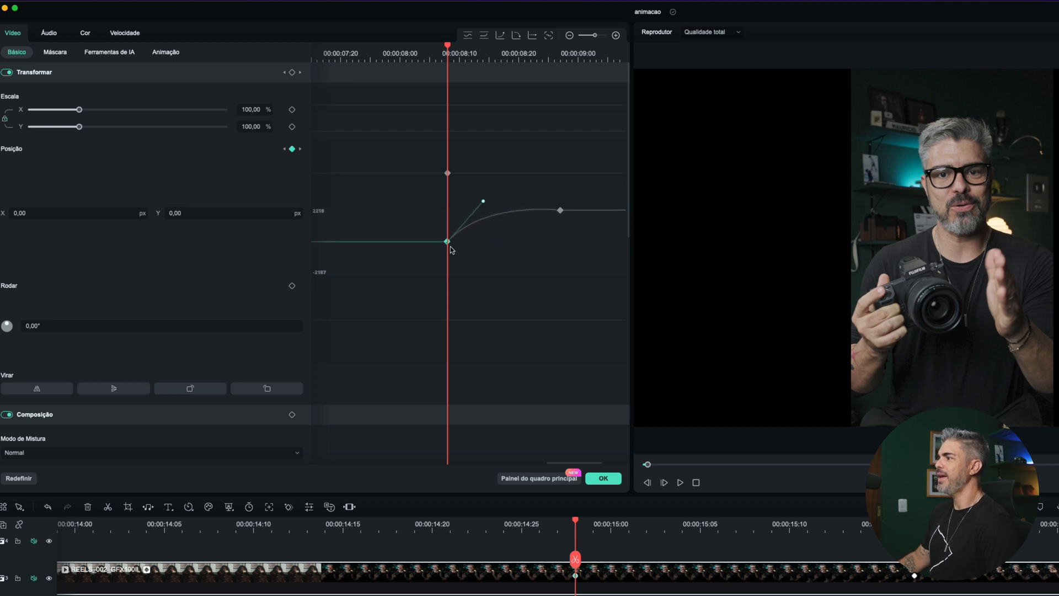
Play the top reel clip's exit several times from about 00:00:14:22 to check the curved motion.
{"action": "left_click", "coordinate": [476, 527]}
{"action": "key", "text": "space"}
{"action": "left_click", "coordinate": [476, 527]}
{"action": "key", "text": "space"}
{"action": "key", "text": "space"}
{"action": "left_click", "coordinate": [476, 527]}
{"action": "key", "text": "space"}
{"action": "key", "text": "space"}
{"action": "left_click", "coordinate": [476, 527]}
{"action": "key", "text": "space"}
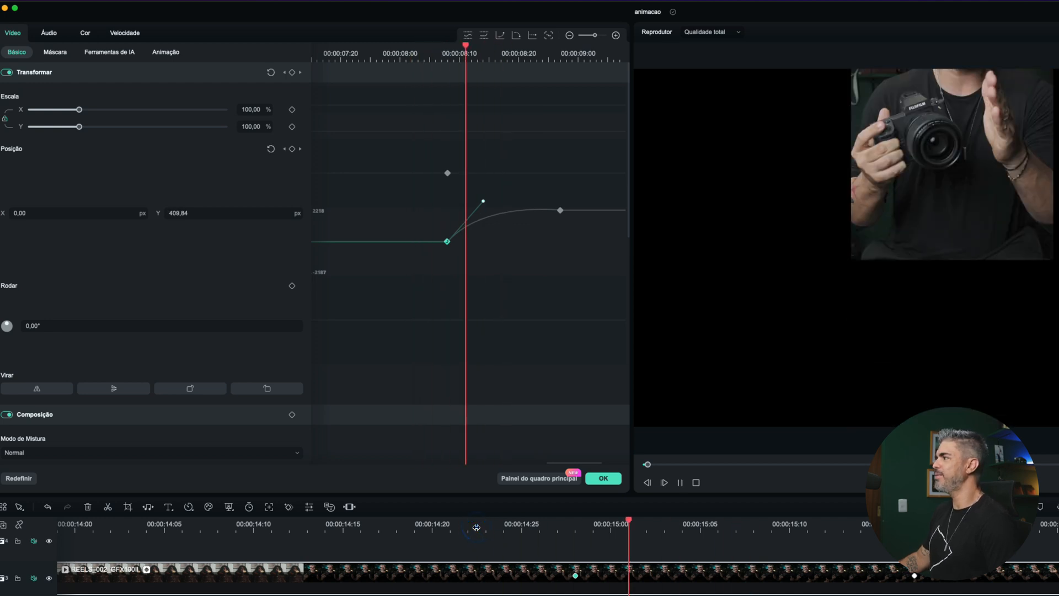
{"action": "left_click", "coordinate": [476, 527]}
{"action": "key", "text": "space"}
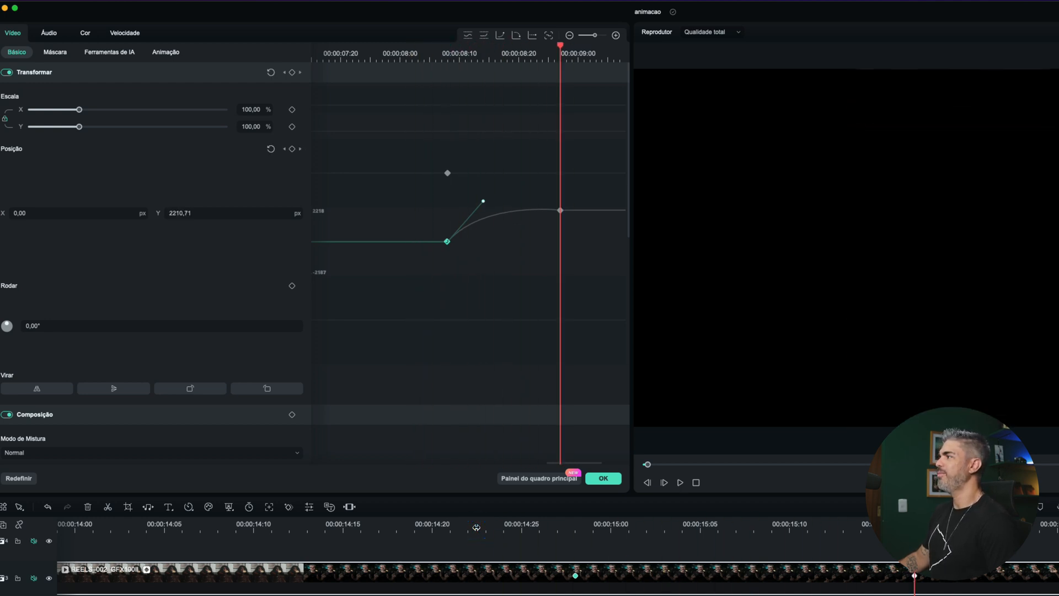
Play the top reel clip from its start and again near its exit, then return the playhead to the entrance.
{"action": "key", "text": "shift+z"}
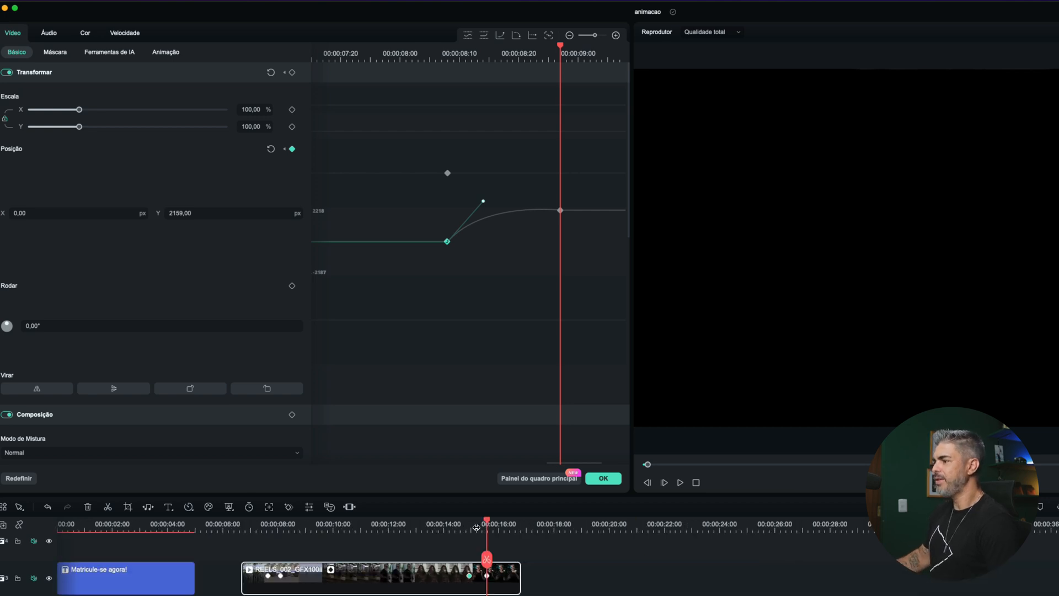
{"action": "left_click", "coordinate": [253, 524]}
{"action": "key", "text": "space"}
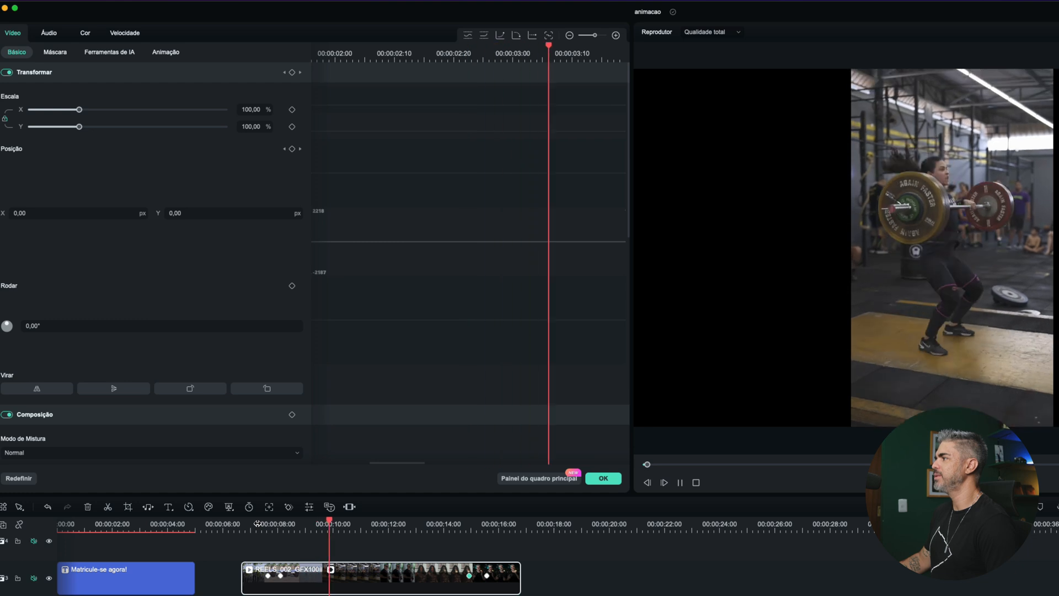
{"action": "key", "text": "space"}
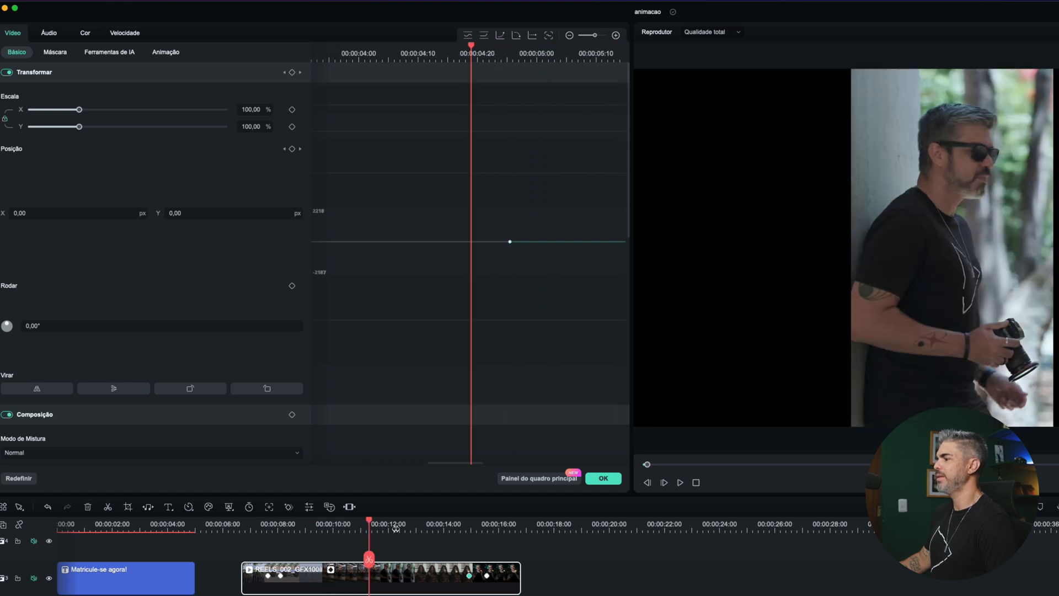
{"action": "left_click", "coordinate": [445, 527]}
{"action": "key", "text": "space"}
{"action": "key", "text": "space"}
{"action": "left_click", "coordinate": [274, 522]}
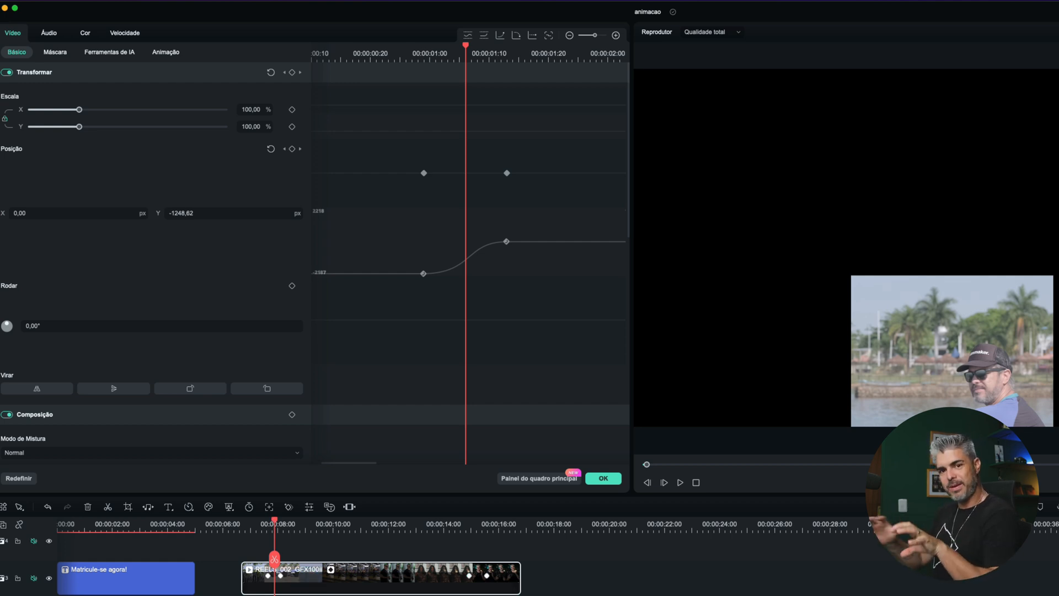
Copy the top reel clip's effects and paste them onto the reel clip on track 2.
{"action": "right_click", "coordinate": [315, 586]}
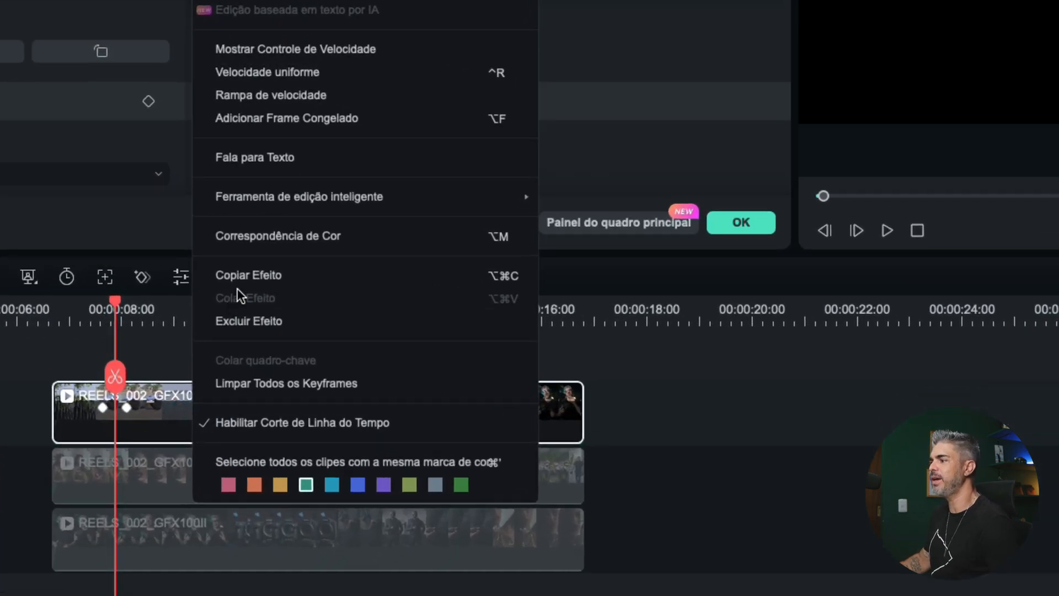
{"action": "left_click", "coordinate": [238, 287]}
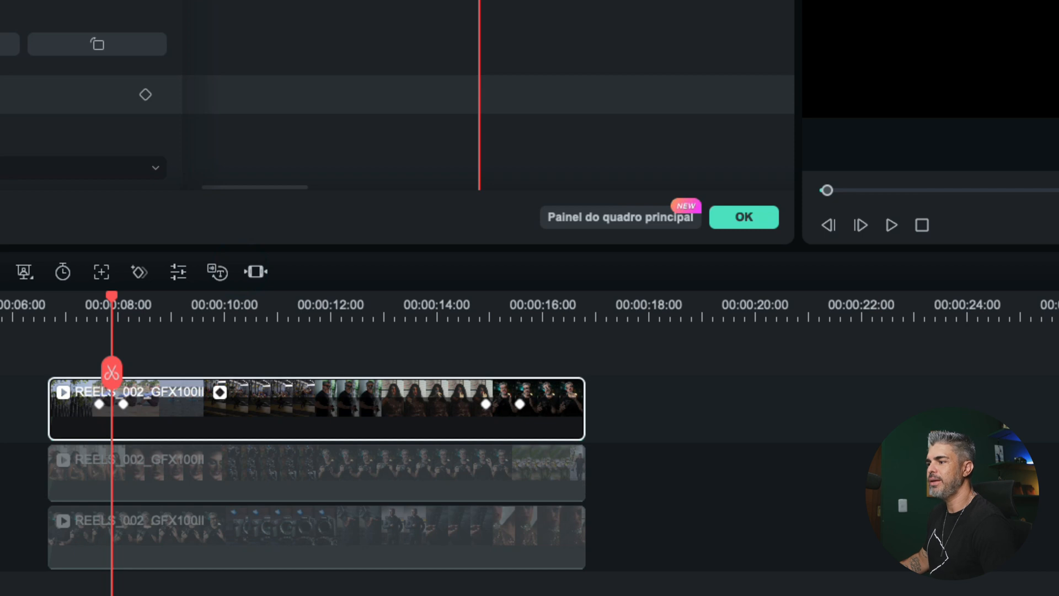
{"action": "left_click", "coordinate": [236, 478]}
{"action": "right_click", "coordinate": [237, 478]}
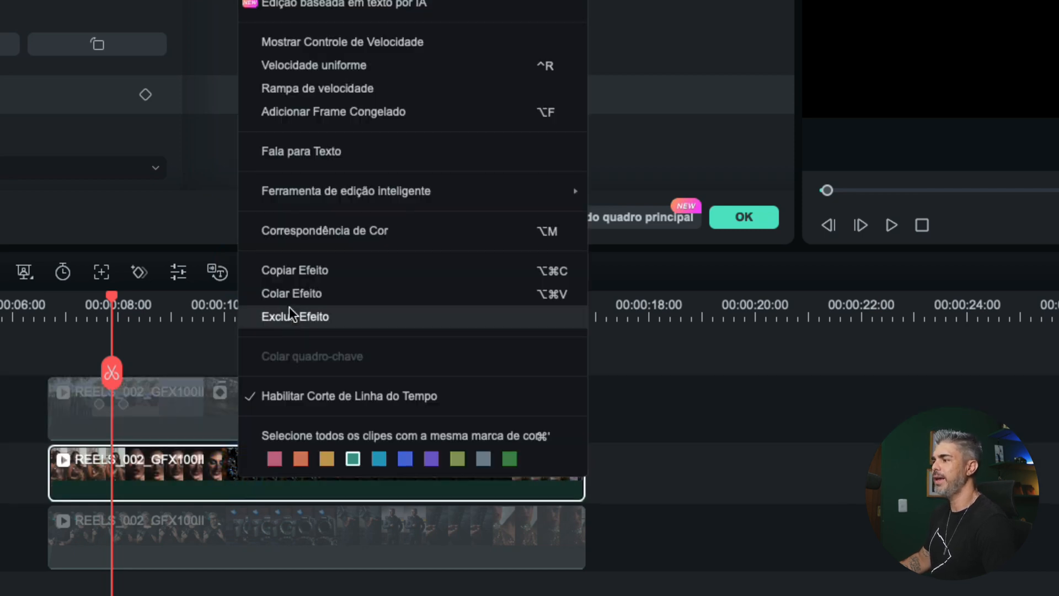
{"action": "left_click", "coordinate": [292, 293]}
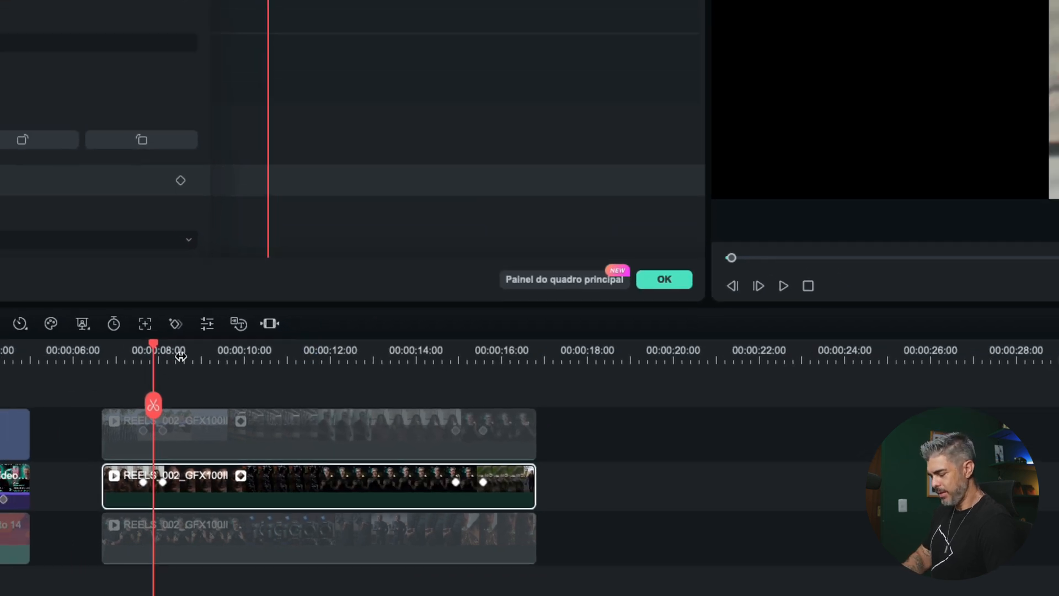
Play the track 2 reel clip's entrance from just before its first keyframe to check the pasted animation.
{"action": "key", "text": "super+equal"}
{"action": "key", "text": "super+equal"}
{"action": "key", "text": "super+equal"}
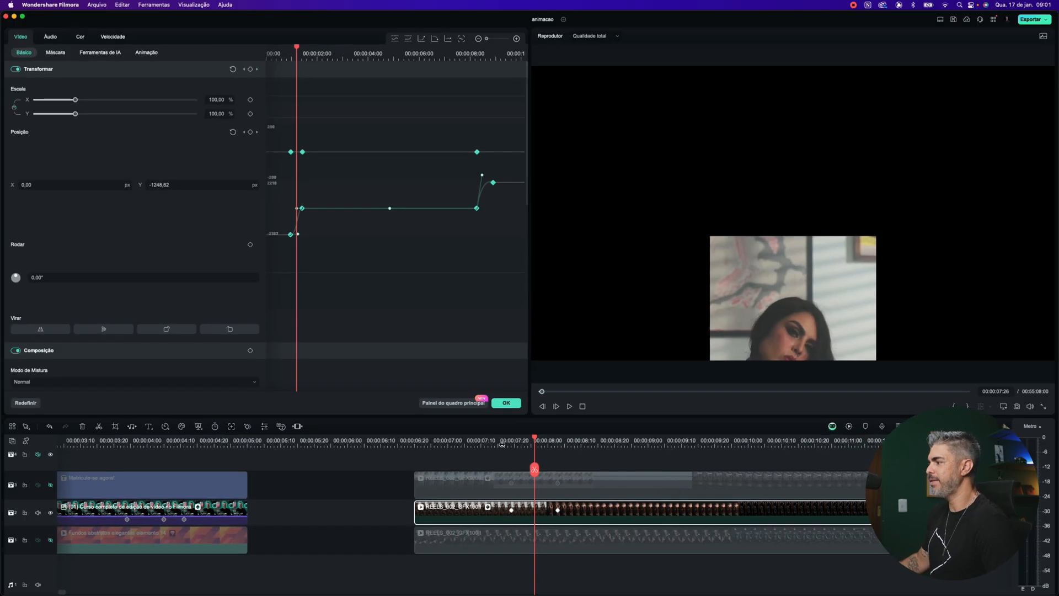
{"action": "left_click", "coordinate": [501, 445]}
{"action": "key", "text": "space"}
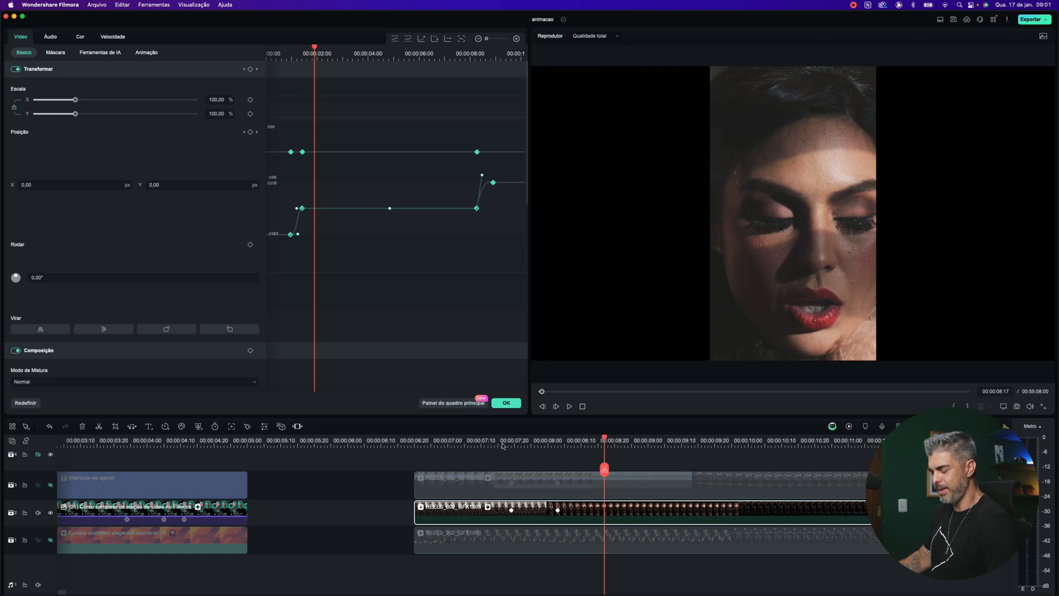
Hide track 2, show track 1, and paste the copied effects onto the track 1 reel clip.
{"action": "key", "text": "super+minus"}
{"action": "key", "text": "super+minus"}
{"action": "key", "text": "super+minus"}
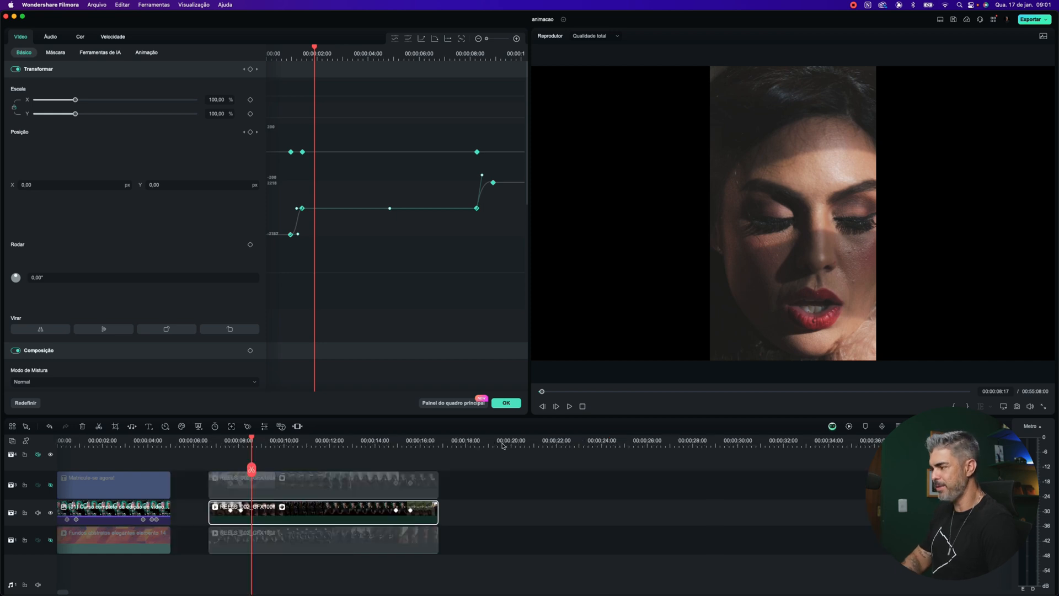
{"action": "left_click", "coordinate": [252, 534]}
{"action": "left_click", "coordinate": [50, 513]}
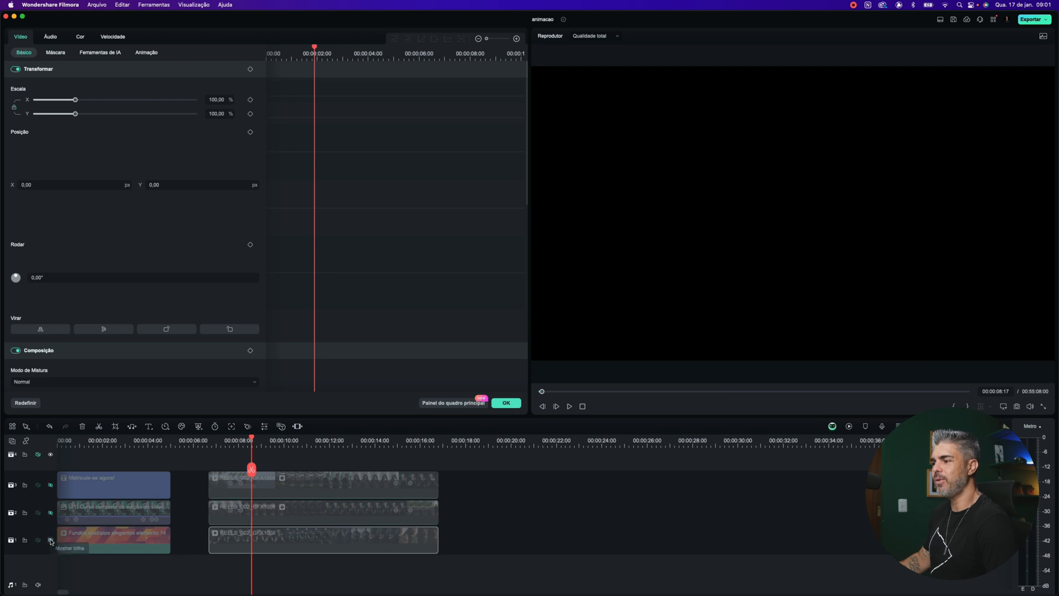
{"action": "left_click", "coordinate": [50, 539]}
{"action": "right_click", "coordinate": [253, 533]}
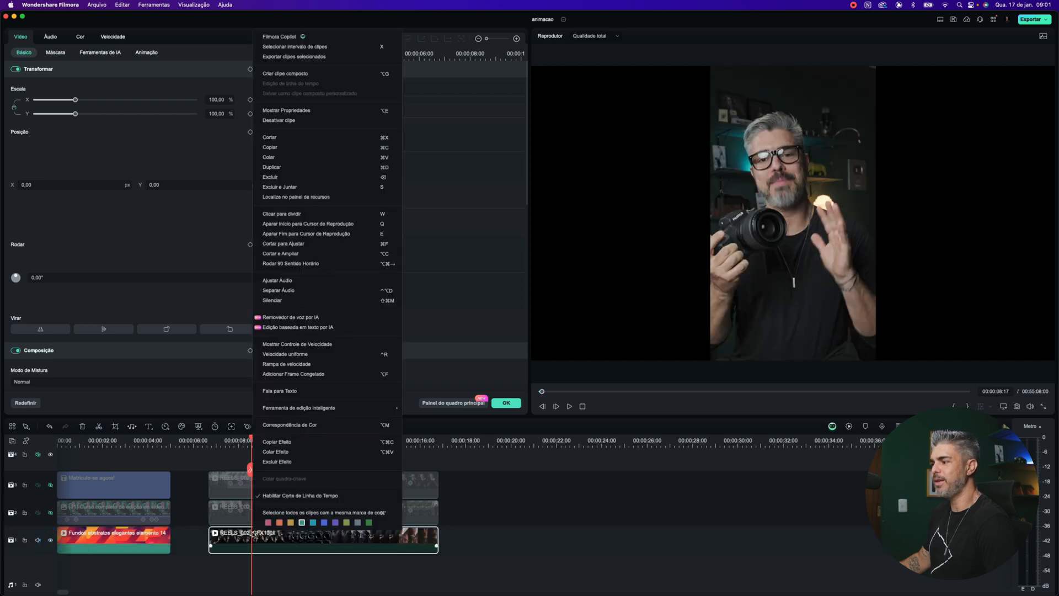
{"action": "left_click", "coordinate": [274, 451]}
Play the track 1 reel clip's entrance and place the playhead on its first position keyframe at 00:00:07:19.
{"action": "left_click", "coordinate": [224, 441]}
{"action": "key", "text": "space"}
{"action": "key", "text": "space"}
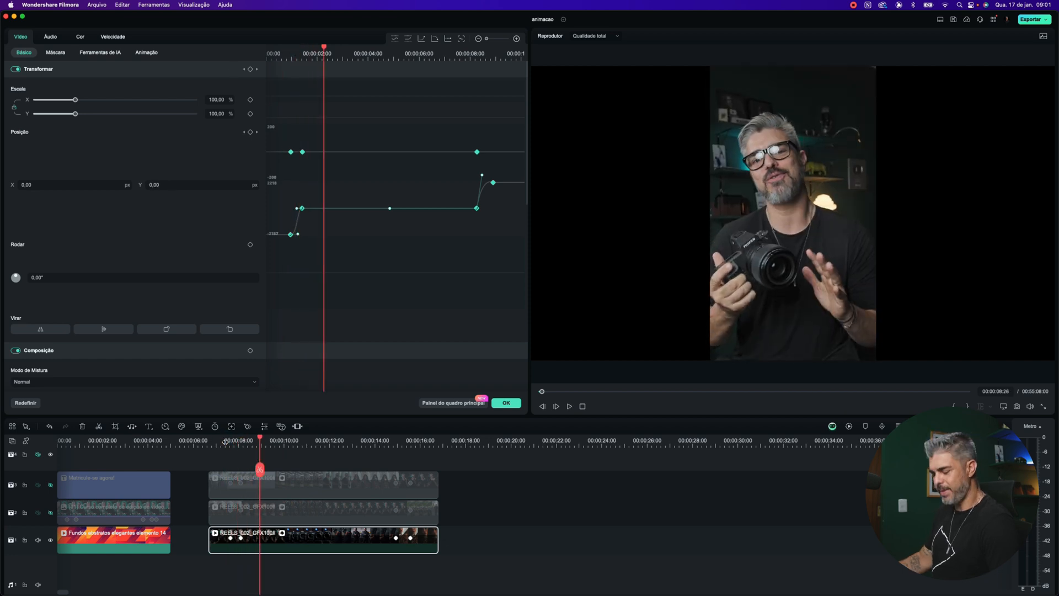
{"action": "key", "text": "super+equal"}
{"action": "key", "text": "super+equal"}
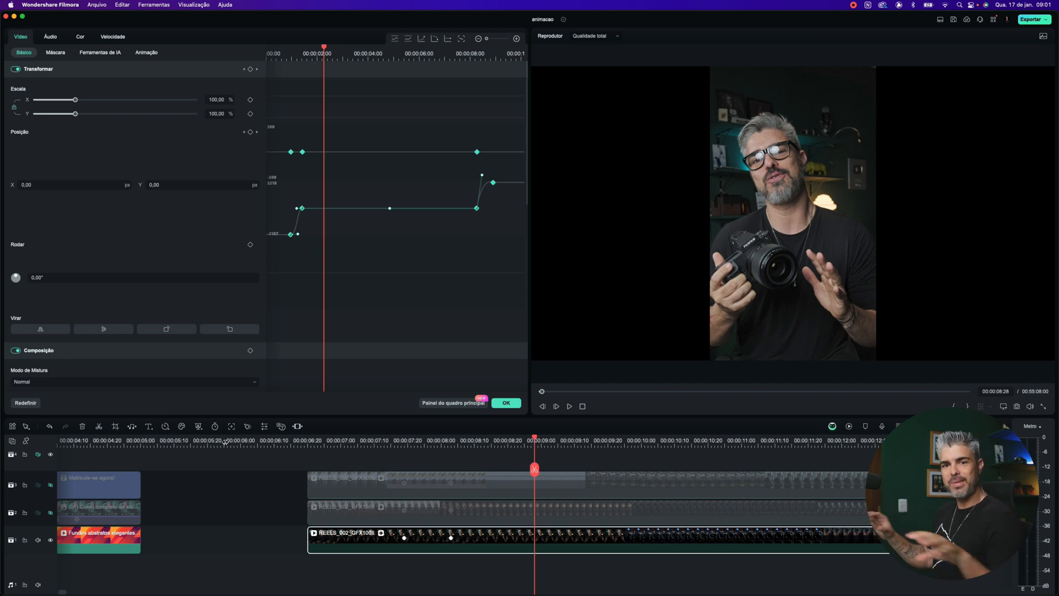
{"action": "left_click", "coordinate": [406, 441]}
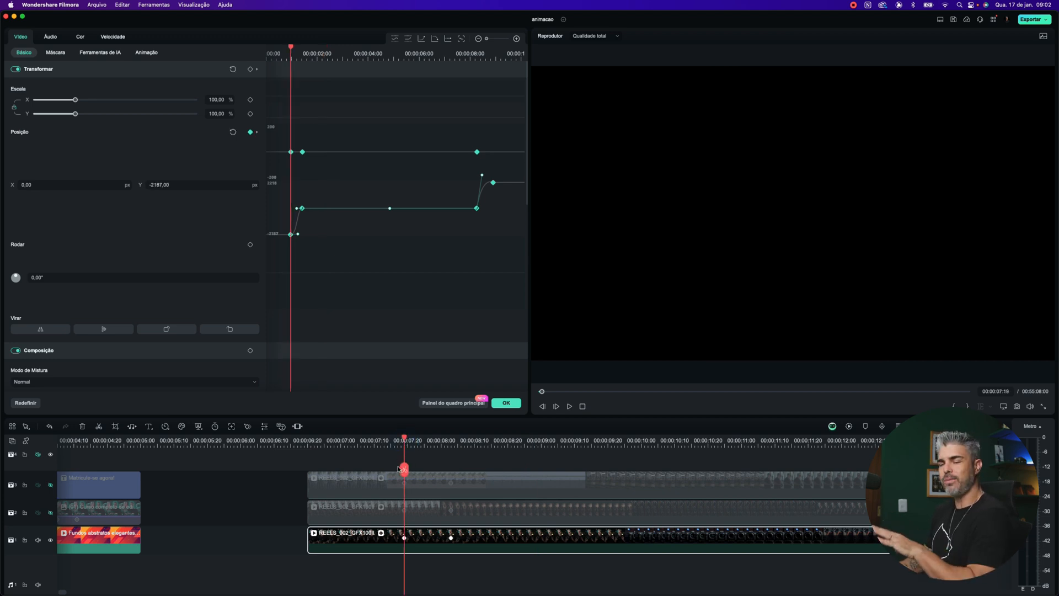
Select the top reel clip and make tracks 3 and 2 visible again.
{"action": "left_click", "coordinate": [484, 482]}
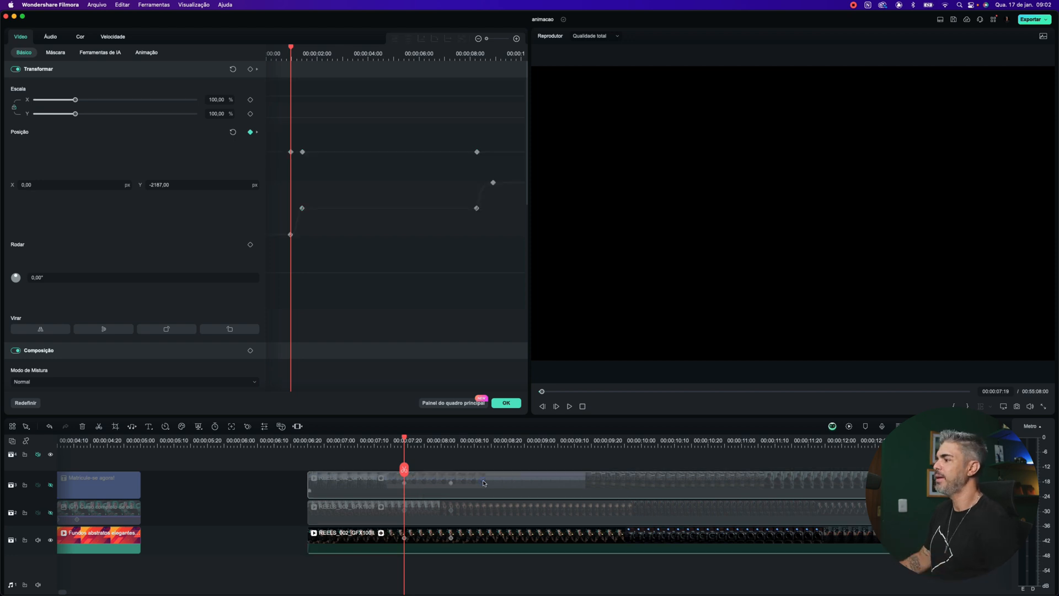
{"action": "left_click", "coordinate": [50, 485]}
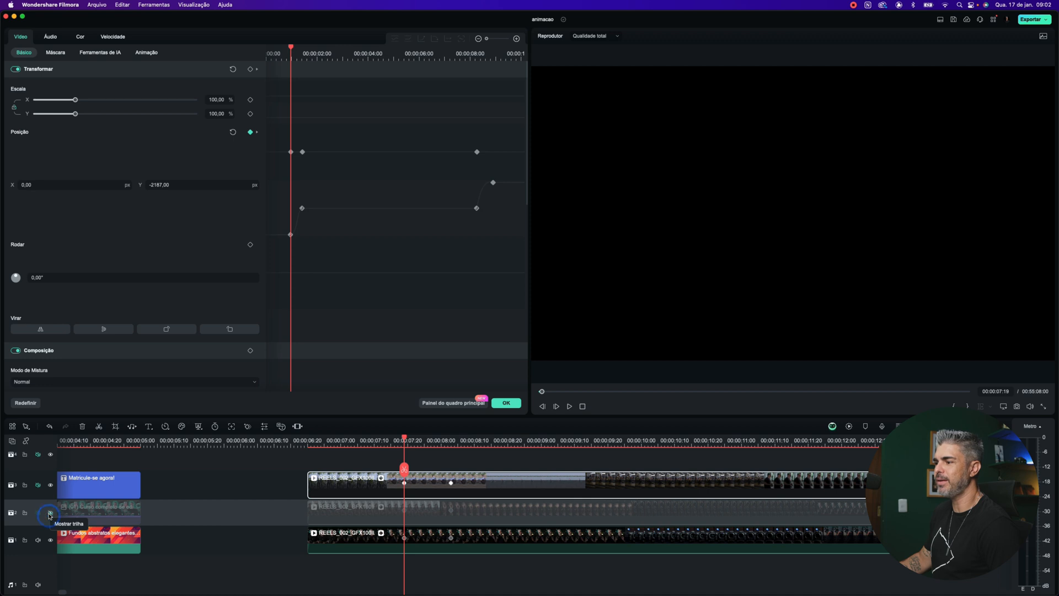
{"action": "left_click", "coordinate": [50, 513]}
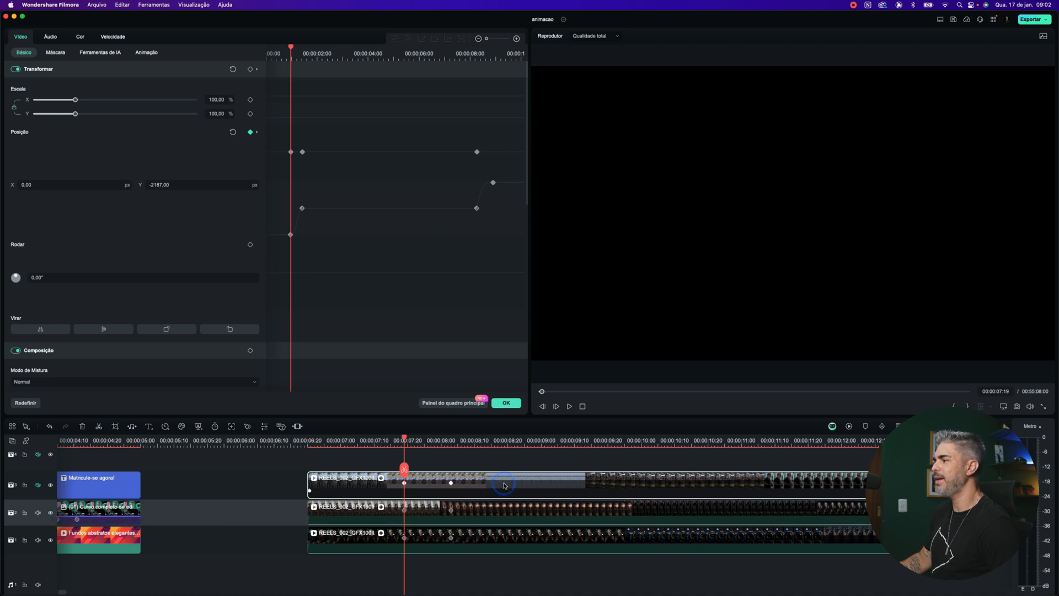
Set the top reel clip's X position to -1266 px at its second position keyframe, at 00:00:08:03.
{"action": "key", "text": "space"}
{"action": "left_click", "coordinate": [451, 440]}
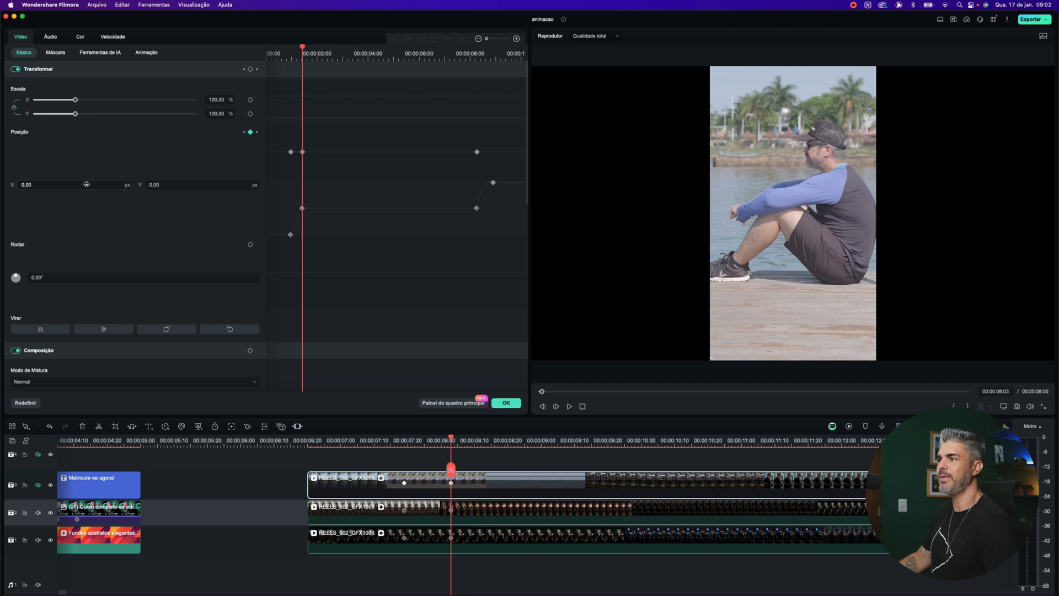
{"action": "left_click_drag", "start_coordinate": [87, 183], "coordinate": [32, 185]}
{"action": "left_click_drag", "start_coordinate": [111, 183], "coordinate": [42, 185]}
{"action": "left_click_drag", "start_coordinate": [111, 182], "coordinate": [19, 185]}
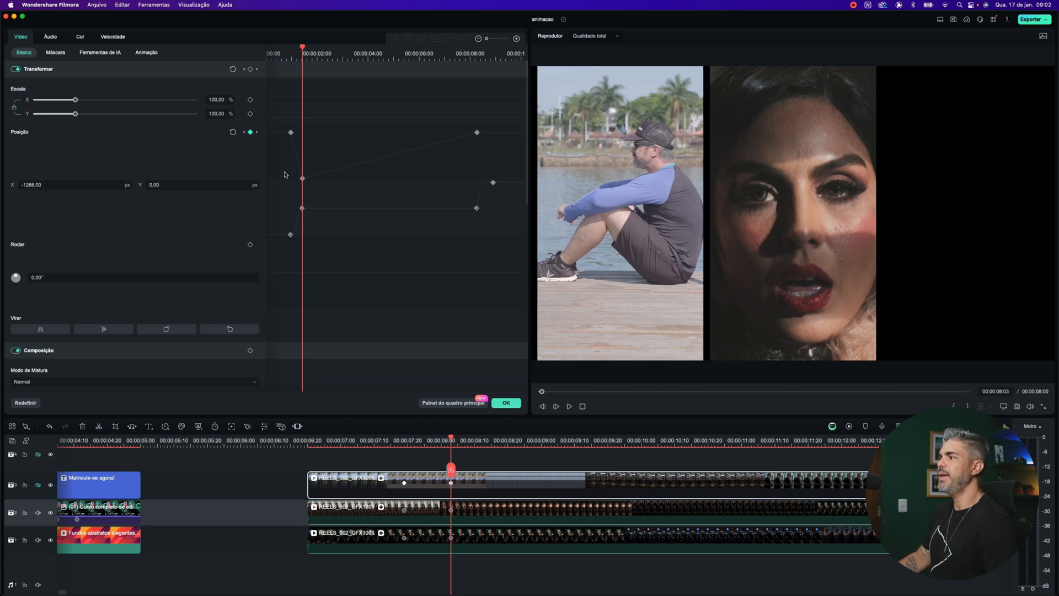
Copy the X position of -1266 px to the top reel clip's third position keyframe, at 00:00:14:28.
{"action": "left_click", "coordinate": [22, 185]}
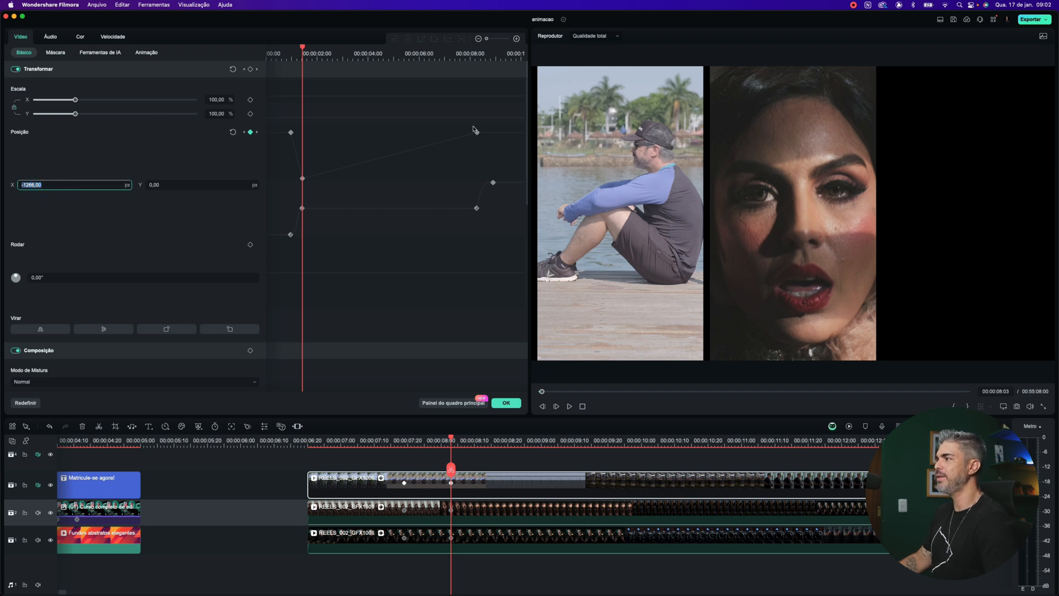
{"action": "left_click", "coordinate": [257, 133]}
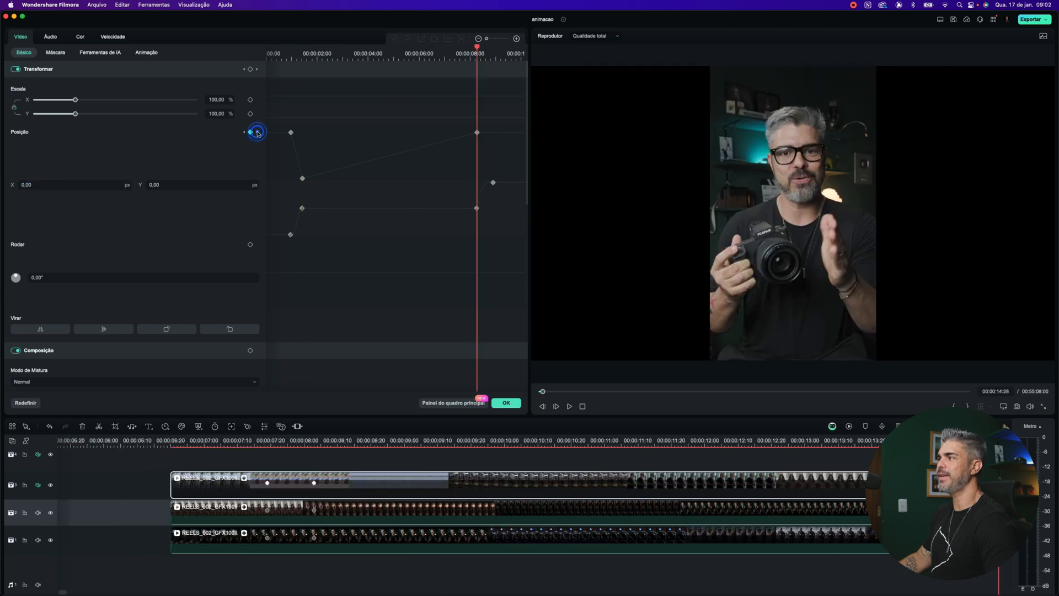
{"action": "left_click", "coordinate": [97, 183]}
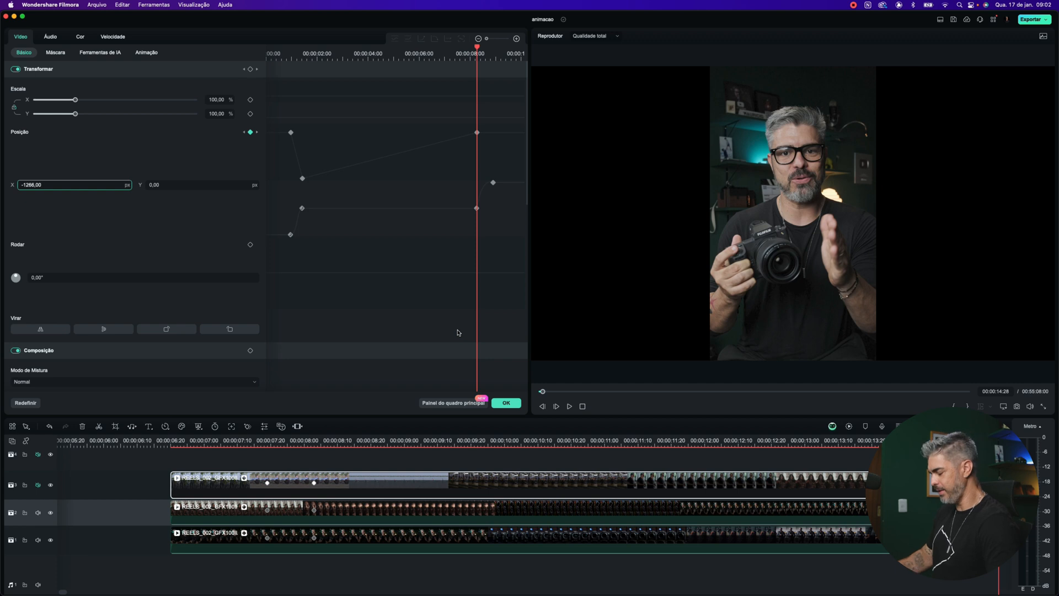
{"action": "key", "text": "Return"}
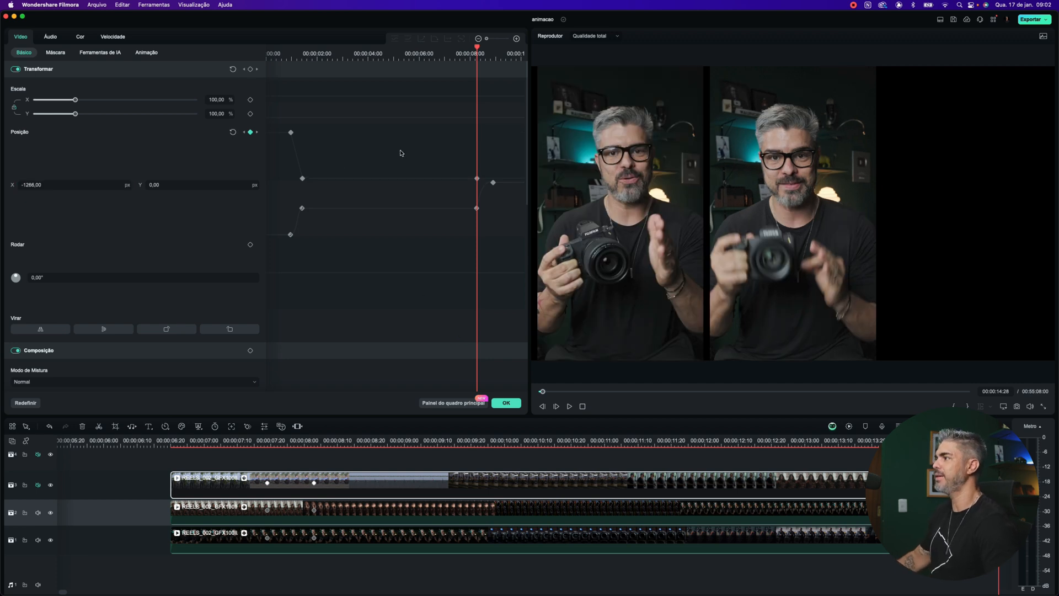
Check the reel clips' entrance by playing it from near the first position keyframe and scrubbing back to its start.
{"action": "left_click", "coordinate": [244, 132]}
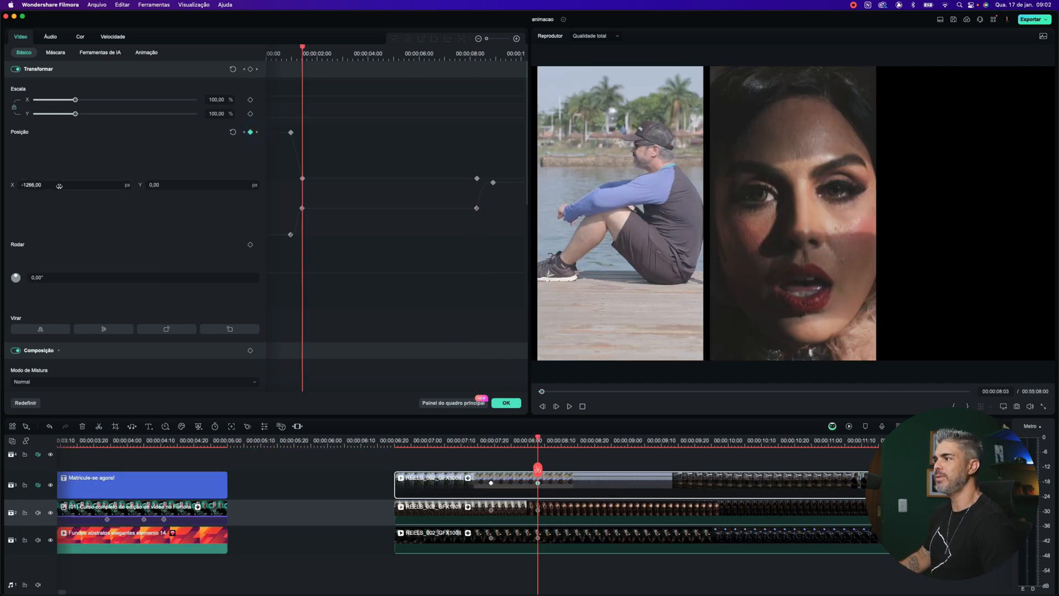
{"action": "left_click", "coordinate": [492, 440]}
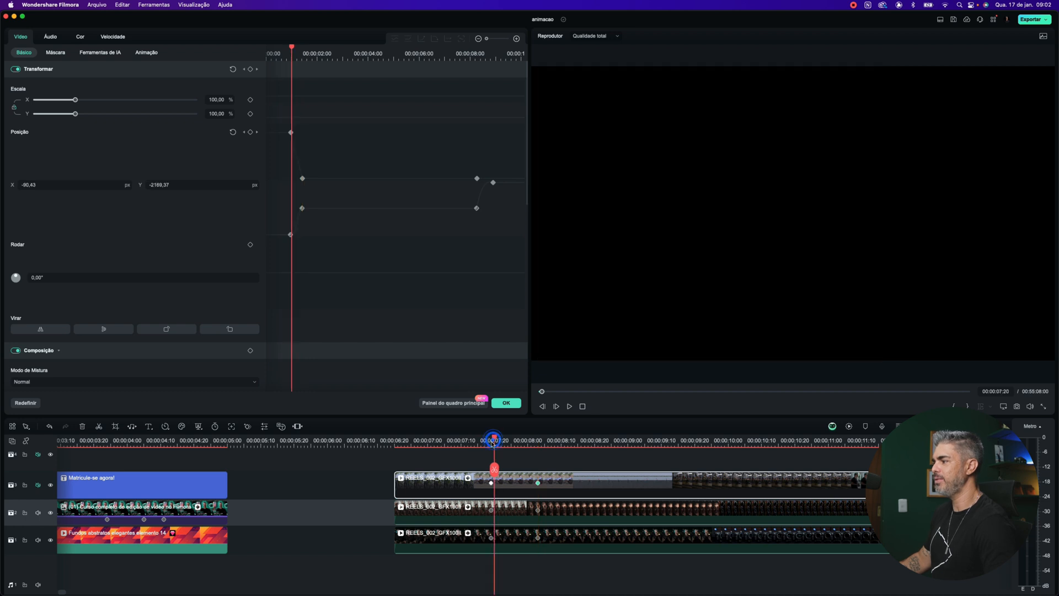
{"action": "key", "text": "space"}
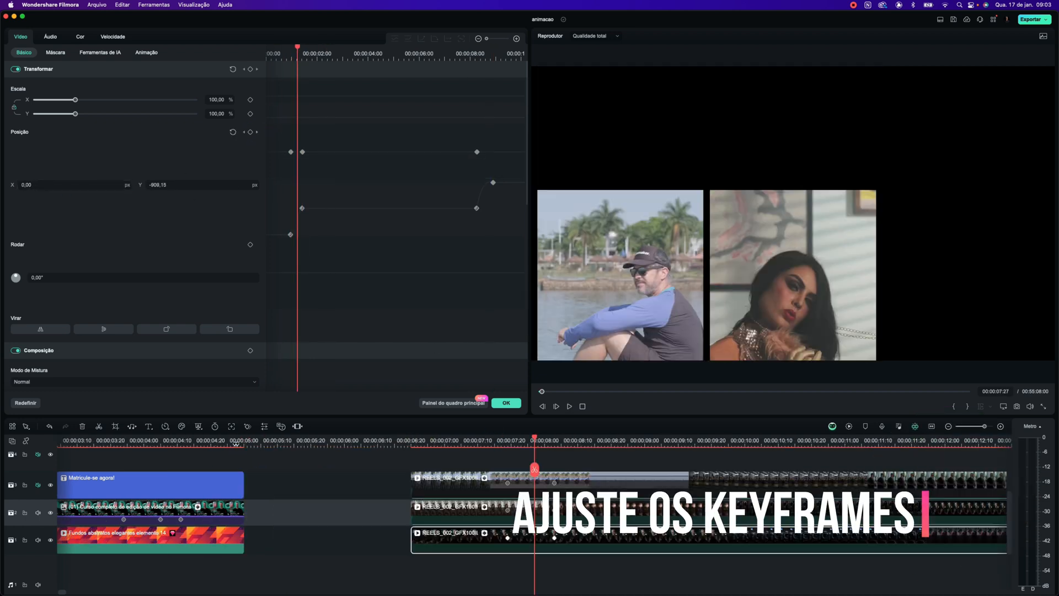
{"action": "left_click_drag", "start_coordinate": [533, 439], "coordinate": [508, 439]}
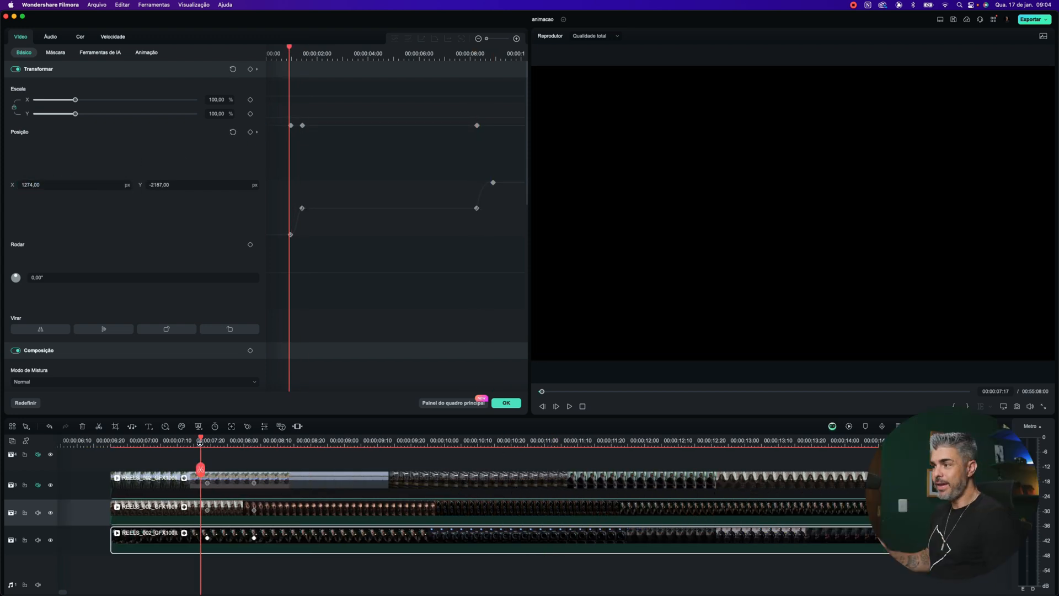
Stagger the reel clips by shifting the middle clip about 7 frames and the bottom clip about 14 frames after the top clip.
{"action": "key", "text": "space"}
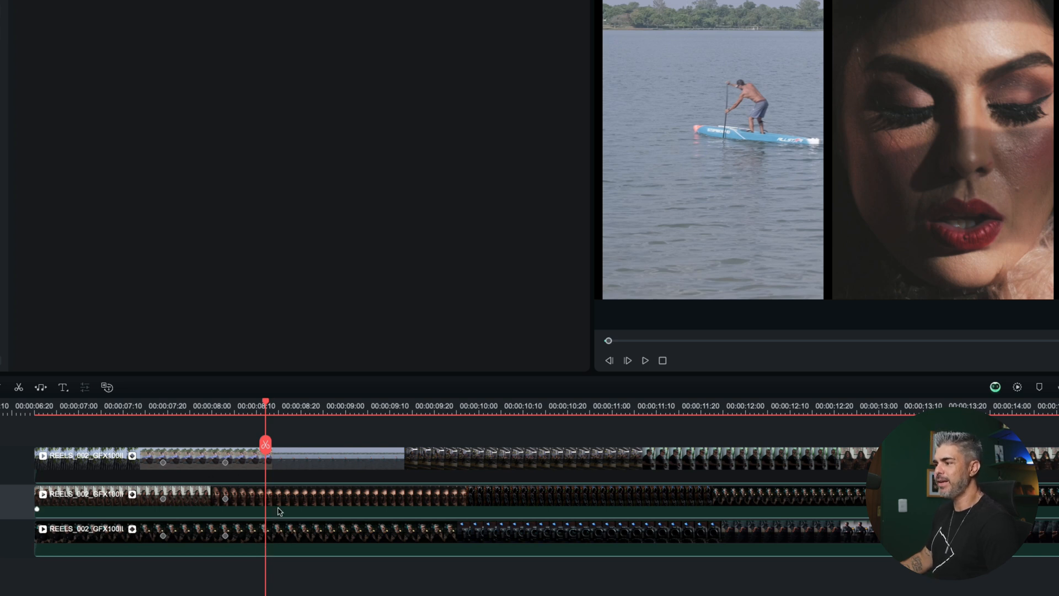
{"action": "left_click_drag", "start_coordinate": [279, 504], "coordinate": [354, 532]}
{"action": "double_click", "coordinate": [327, 544]}
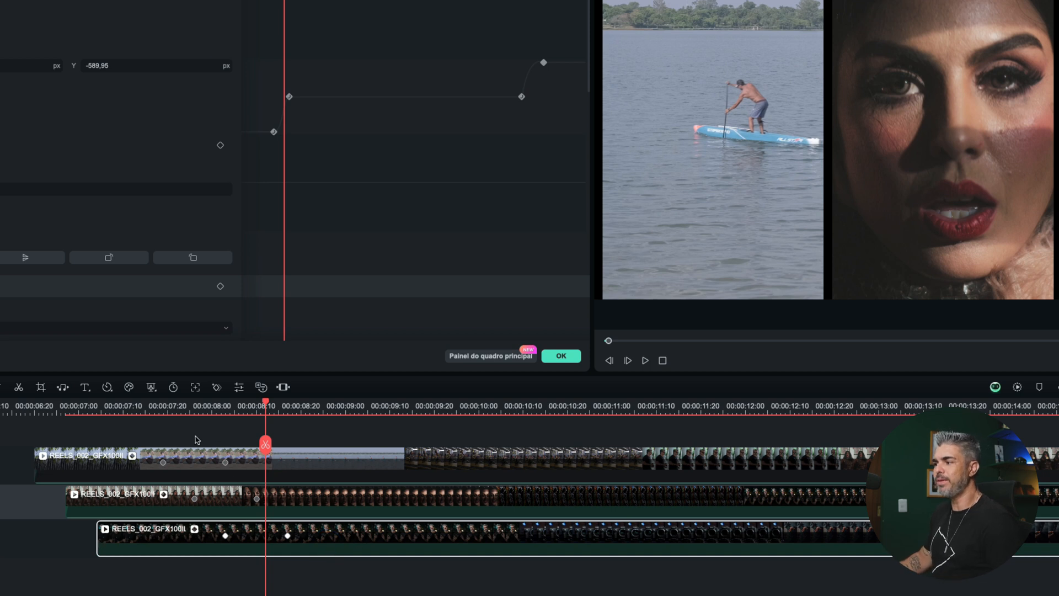
Play the staggered entrance of the three reel clips from about 00:00:07:09.
{"action": "left_click", "coordinate": [118, 408]}
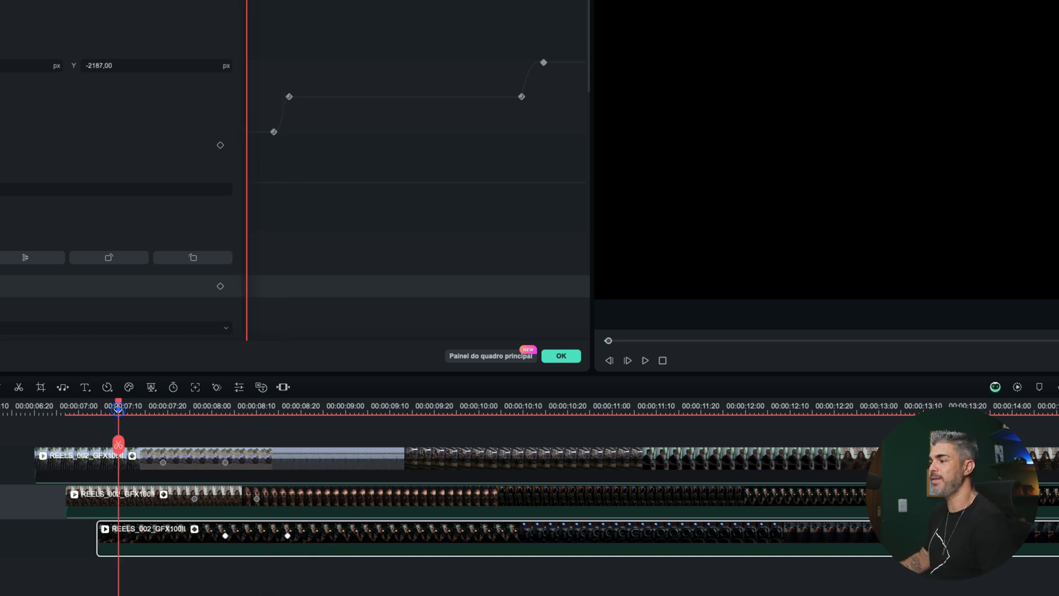
{"action": "key", "text": "space"}
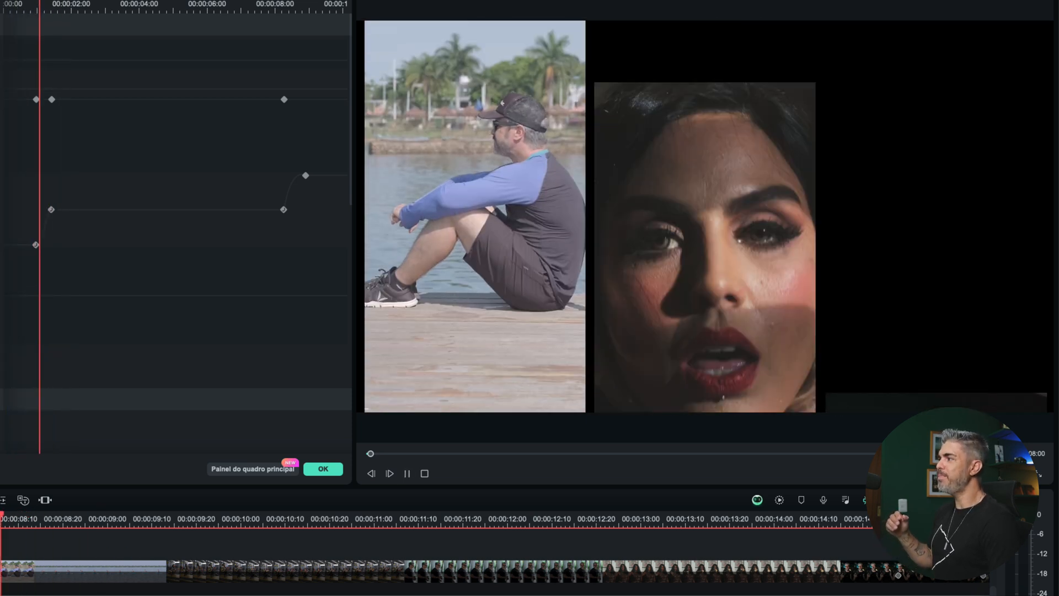
{"action": "key", "text": "space"}
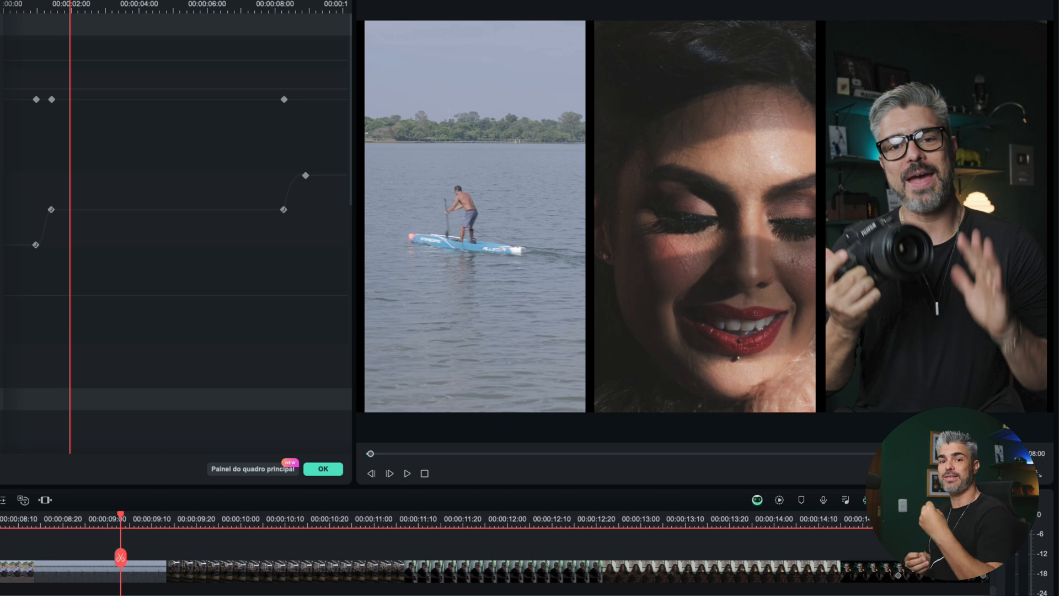
Play the staggered exit of the three reel clips from about 00:00:14:14 until past the last position keyframe.
{"action": "key", "text": "super+minus"}
{"action": "key", "text": "super+minus"}
{"action": "key", "text": "super+minus"}
{"action": "key", "text": "super+minus"}
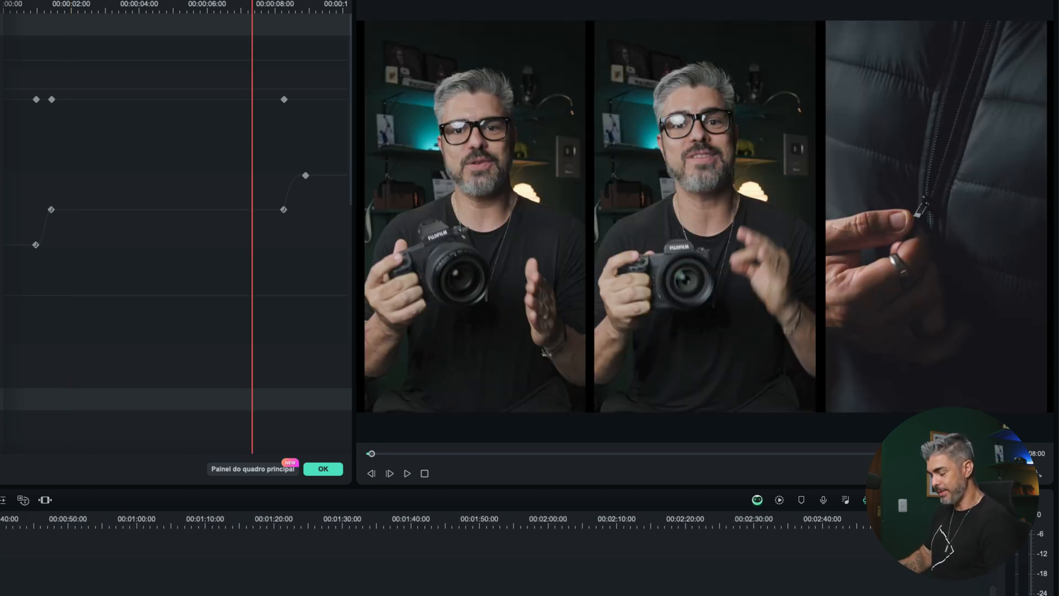
{"action": "key", "text": "super+equal"}
{"action": "key", "text": "super+equal"}
{"action": "key", "text": "super+equal"}
{"action": "key", "text": "super+equal"}
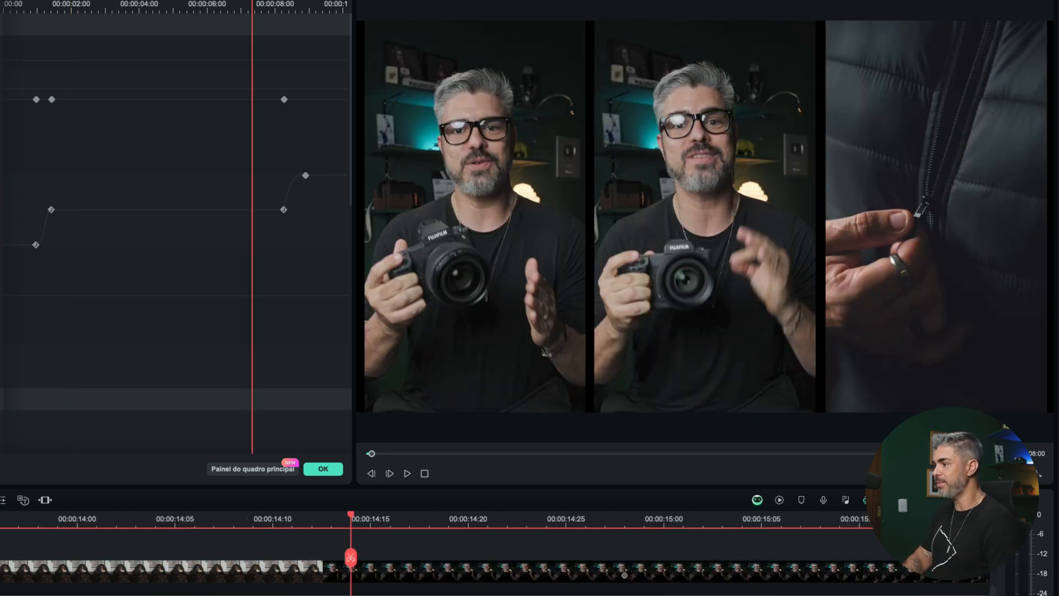
{"action": "key", "text": "space"}
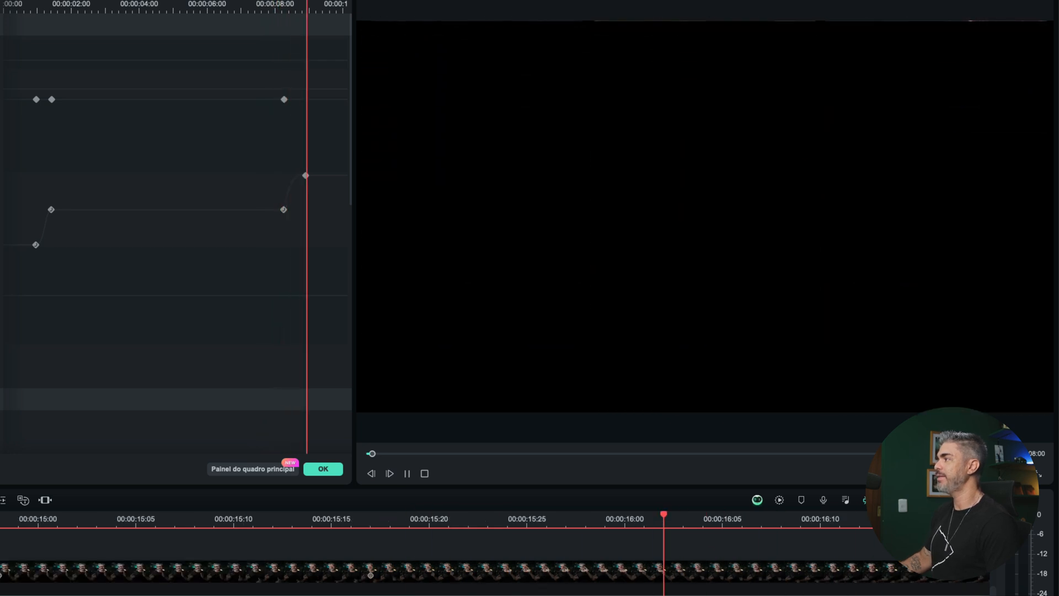
{"action": "key", "text": "space"}
{"action": "key", "text": "super+minus"}
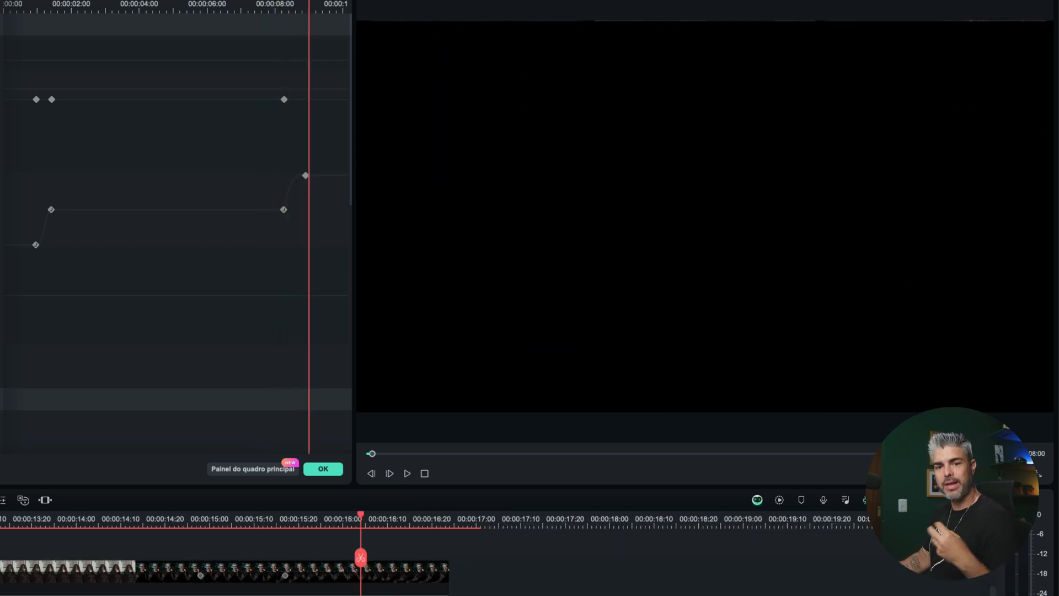